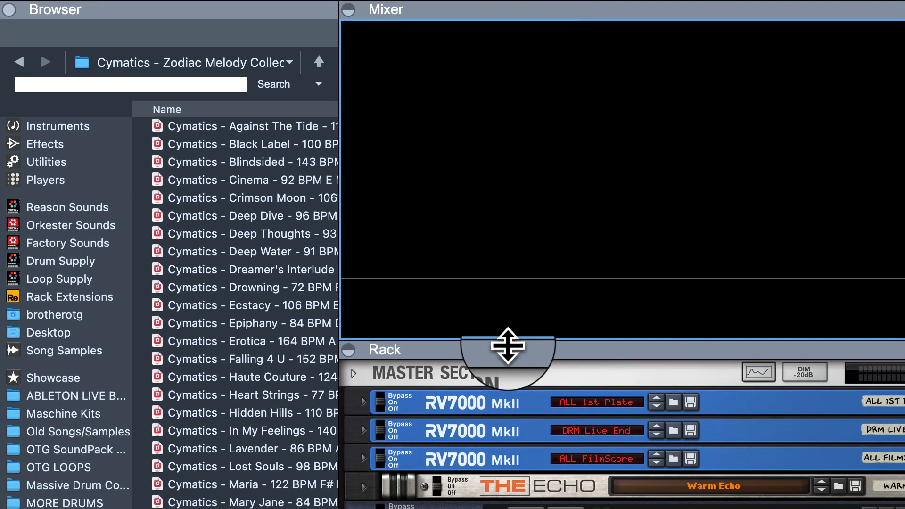
- Collapse the mixer and the sequencer so that the rack fills the work area
drag(238, 161, 240, 68)
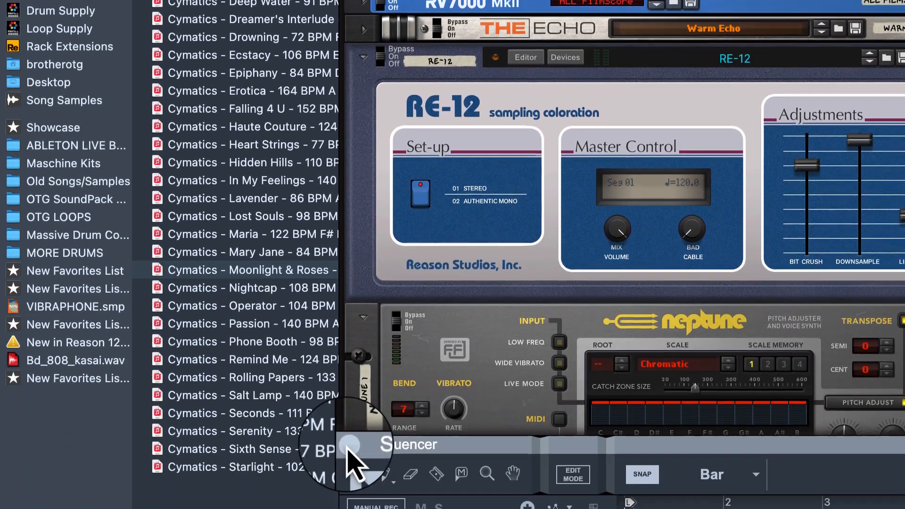
click(348, 445)
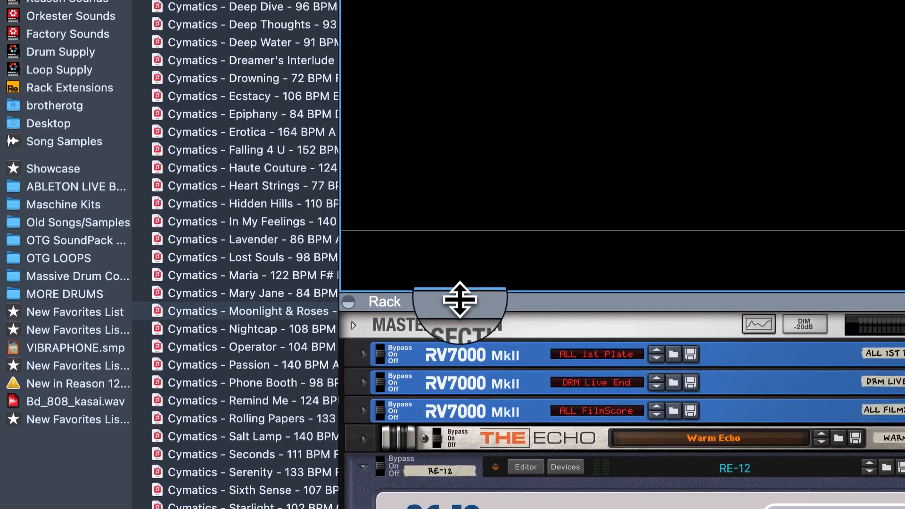
drag(460, 123, 466, 73)
drag(464, 252, 466, 141)
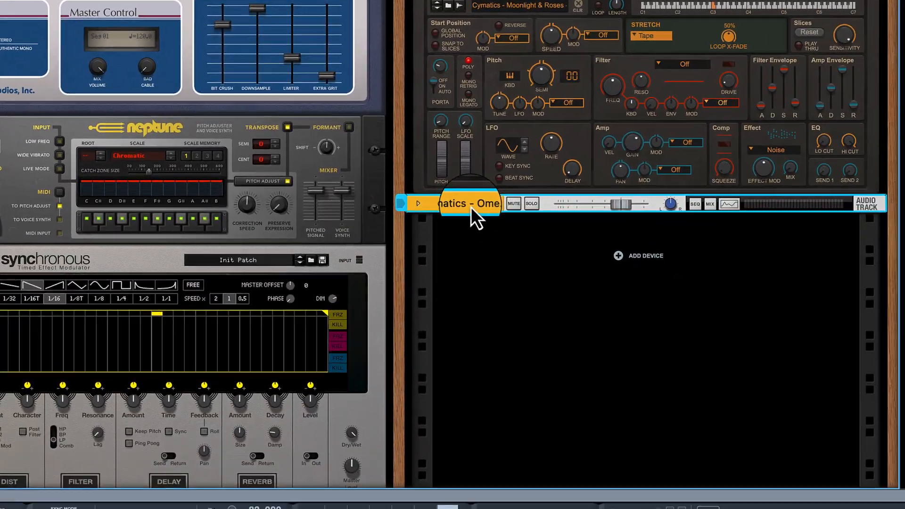
- Delete the "Cymatics - Ome..." audio track from the rack, below the Mimic sampler
right_click(470, 207)
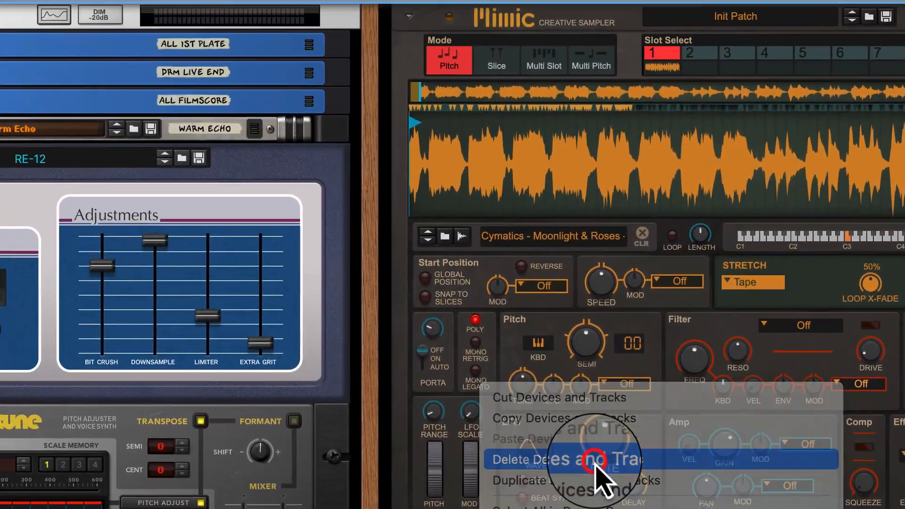
click(357, 56)
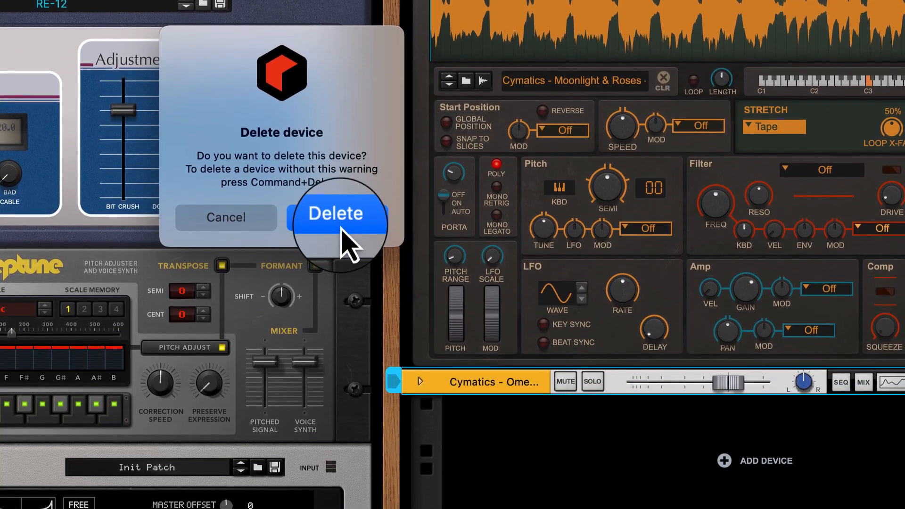
click(346, 331)
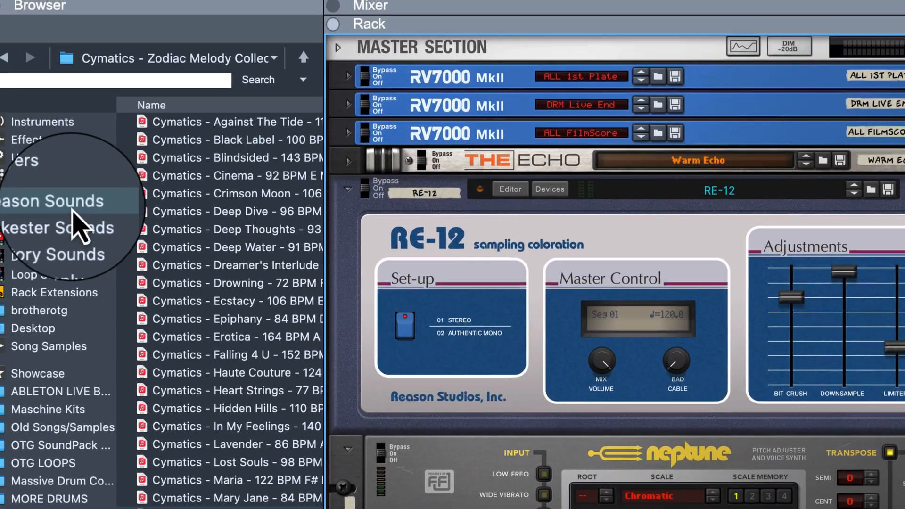
- Browse the Reason Sounds patch folders and look through the built-in instrument devices
click(87, 211)
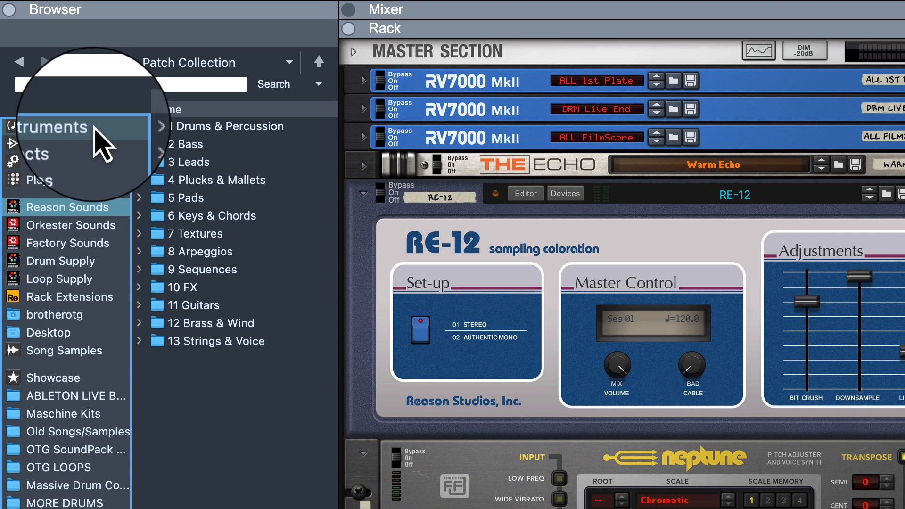
click(60, 231)
click(52, 130)
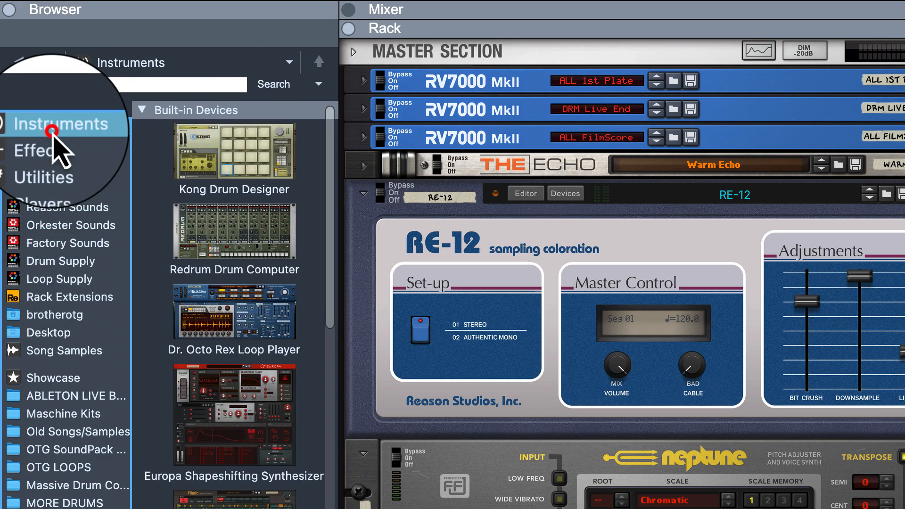
drag(330, 193, 309, 468)
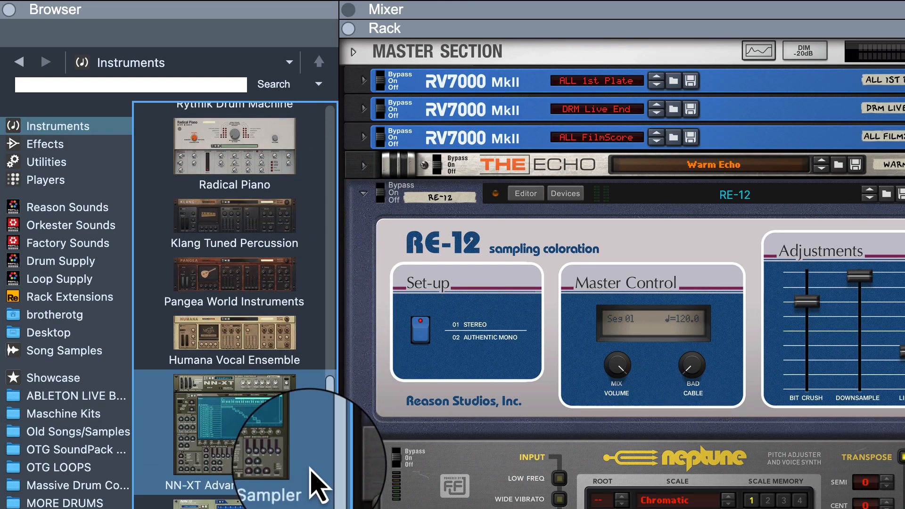
scroll(318, 485, down, 2)
scroll(312, 471, up, 10)
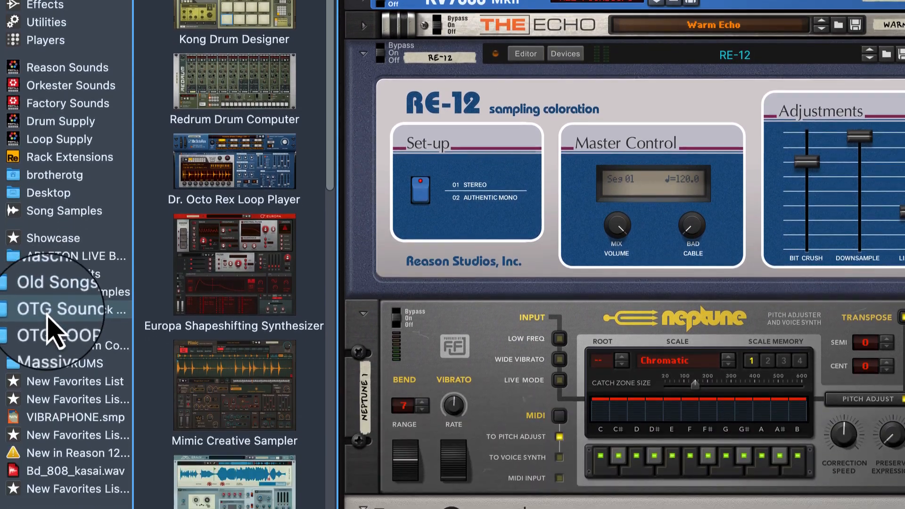
- Open a Cymatics Zodiac Melody Collection folder in OTG LOOPS and audition the Floating, Karma and Middle Of Nowhere loops
click(52, 325)
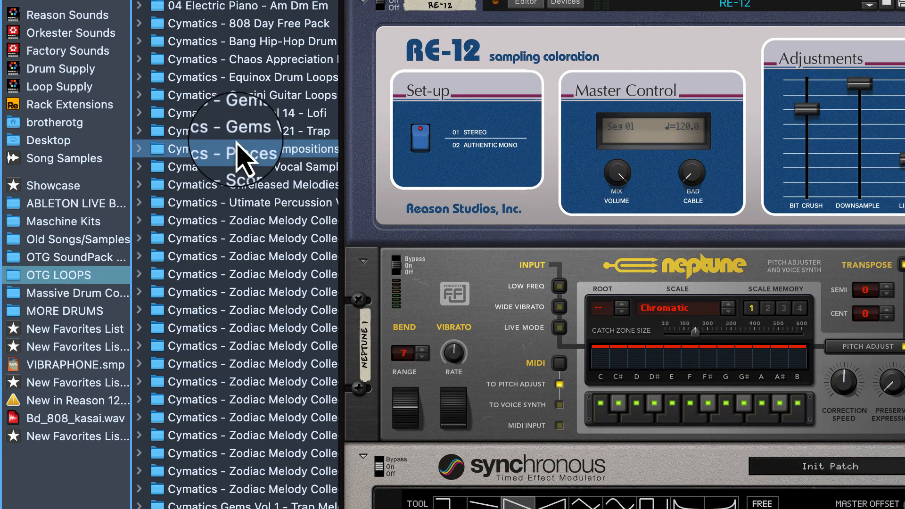
click(236, 255)
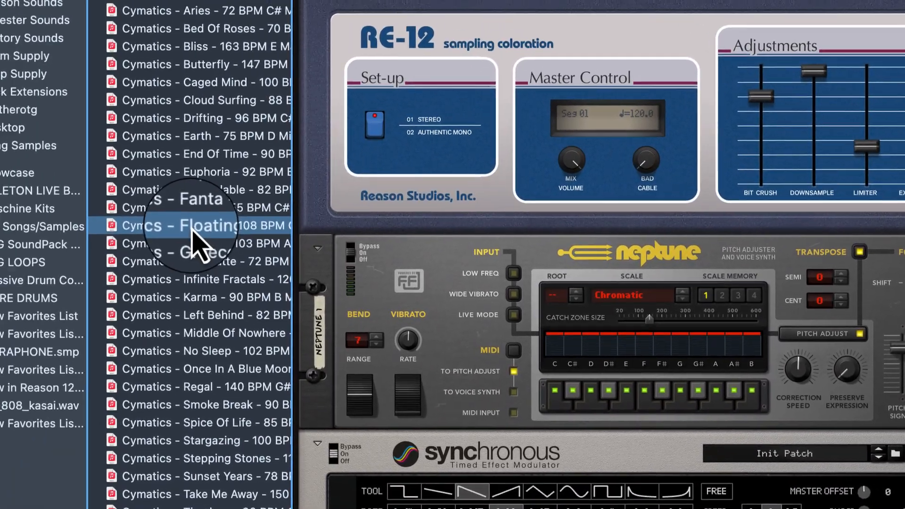
drag(236, 238, 244, 312)
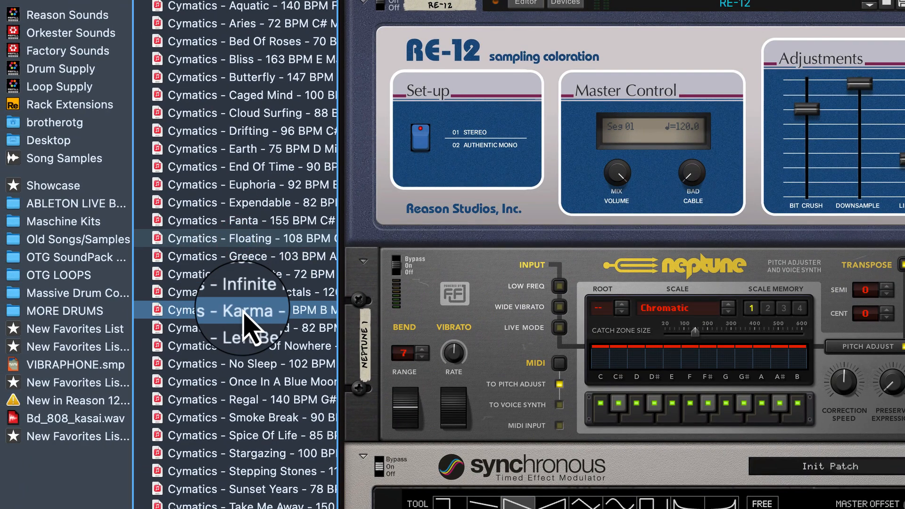
click(243, 310)
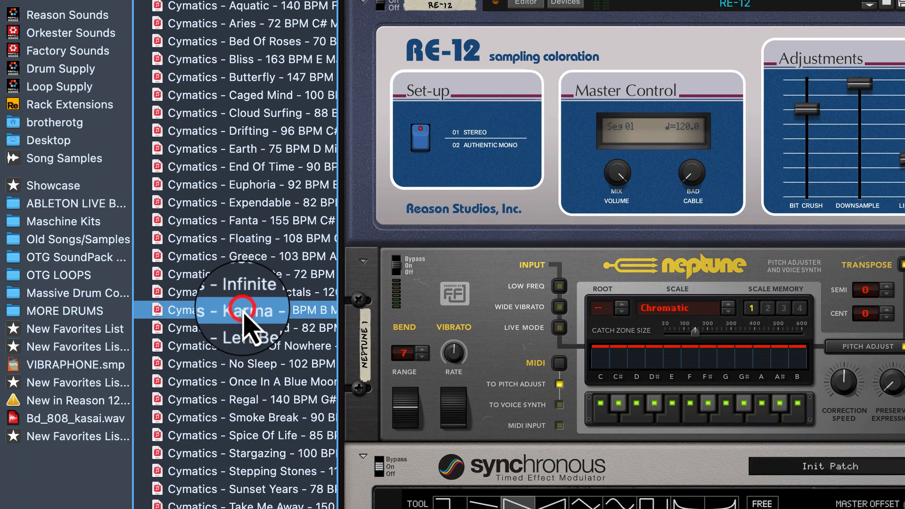
click(243, 340)
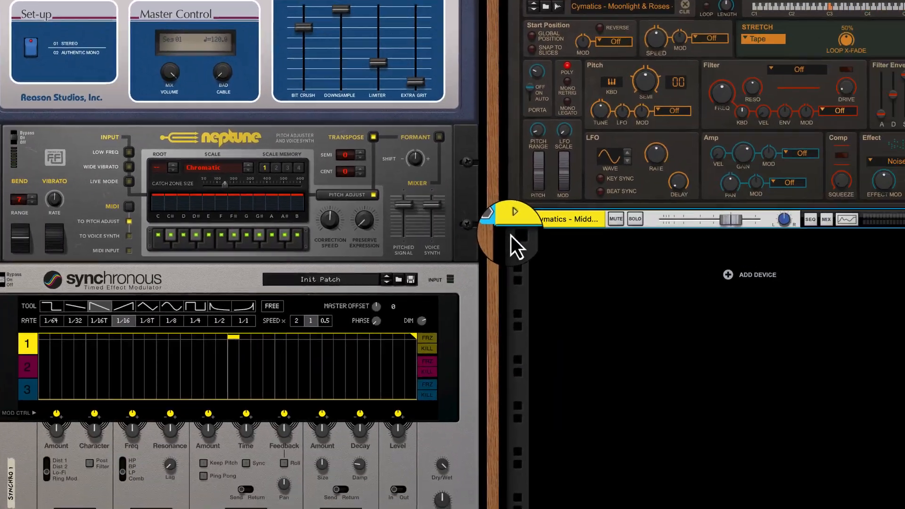
- Delete the "Cymatics - Midd..." audio track from the rack
right_click(405, 183)
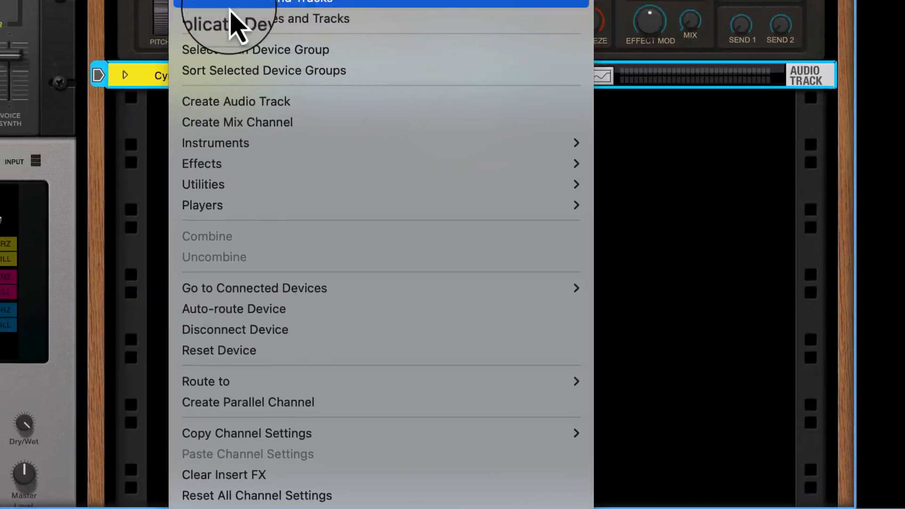
click(443, 133)
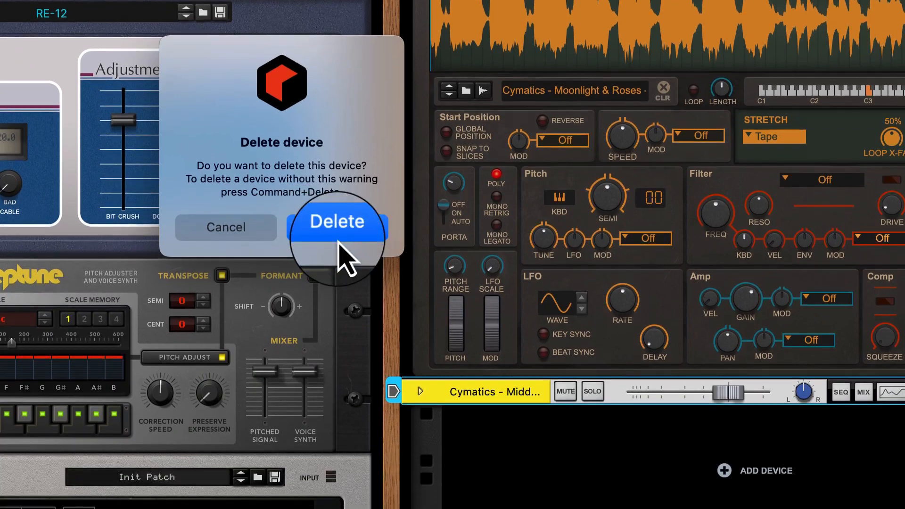
click(345, 422)
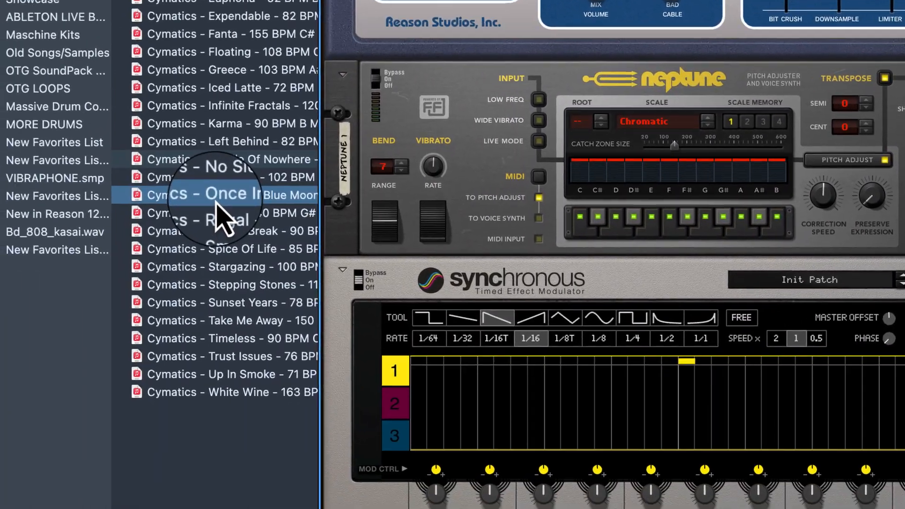
- Audition the melody loops from Once In A Blue Moon to Take Me Away and load Take Me Away into the Mimic sampler
click(236, 201)
click(246, 244)
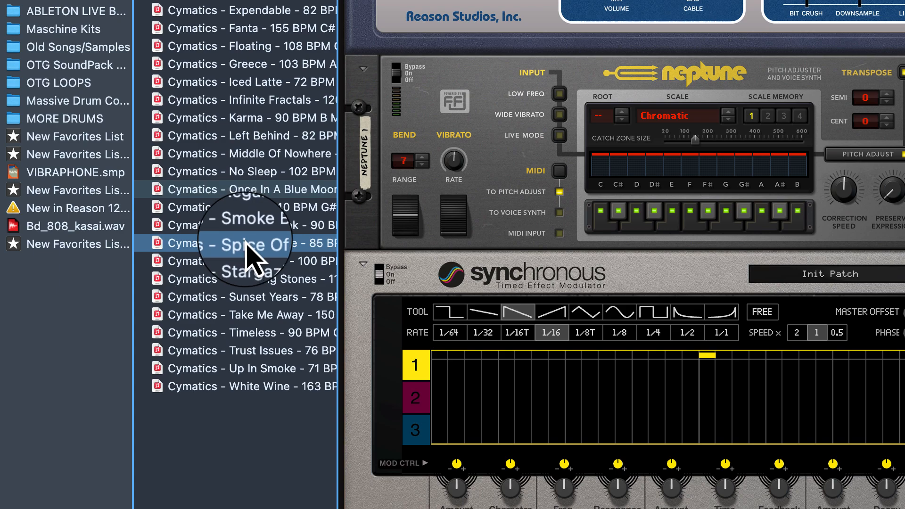
click(245, 241)
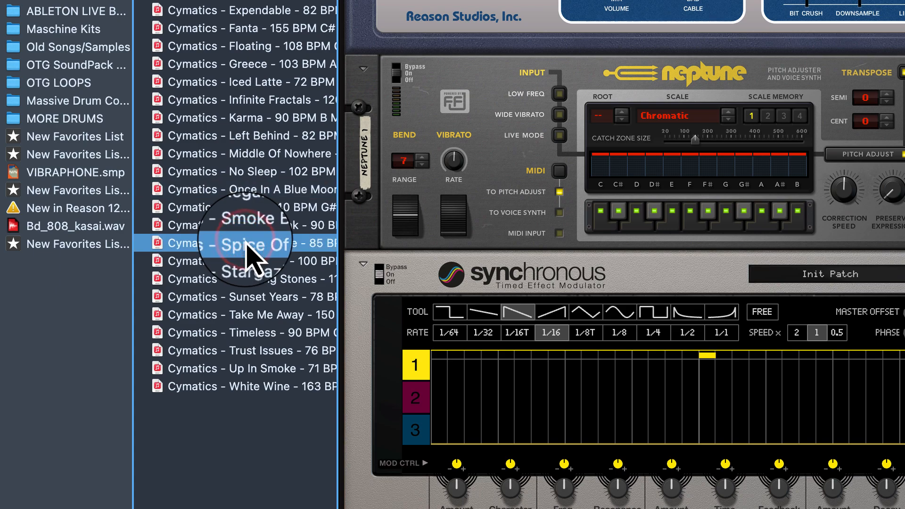
click(250, 298)
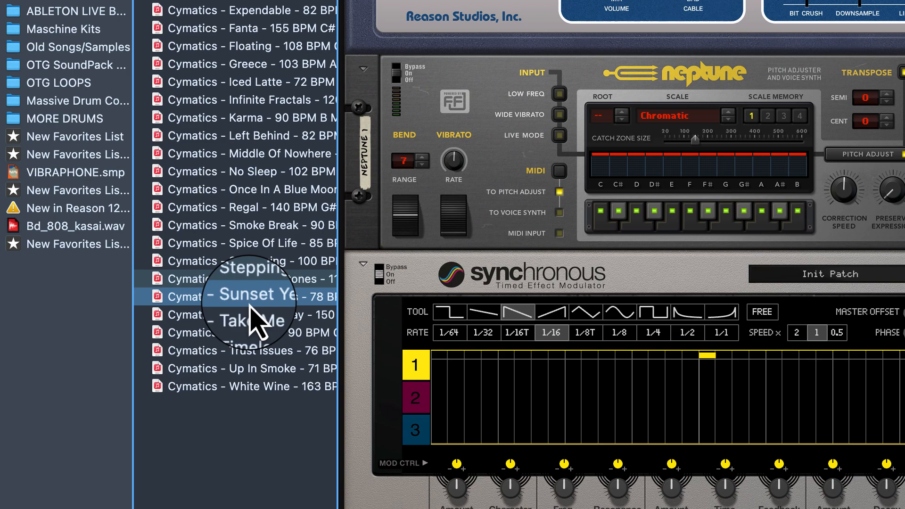
click(249, 302)
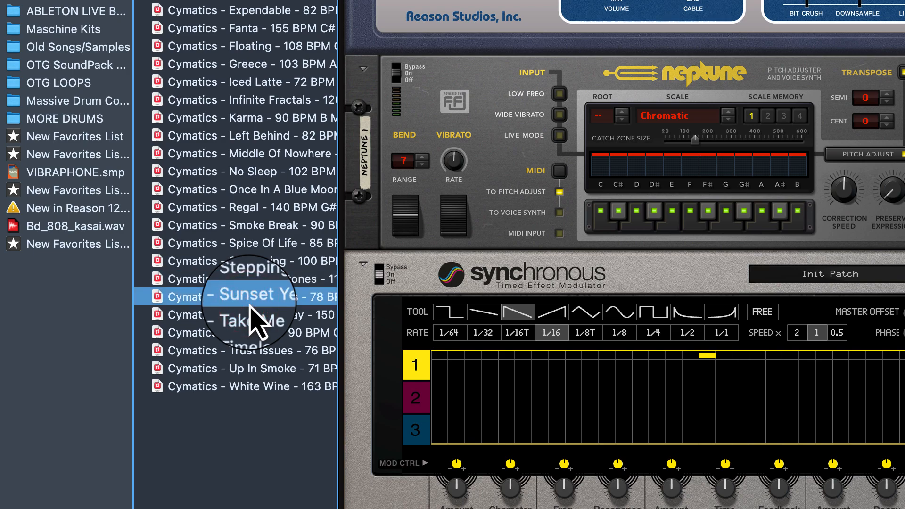
click(251, 315)
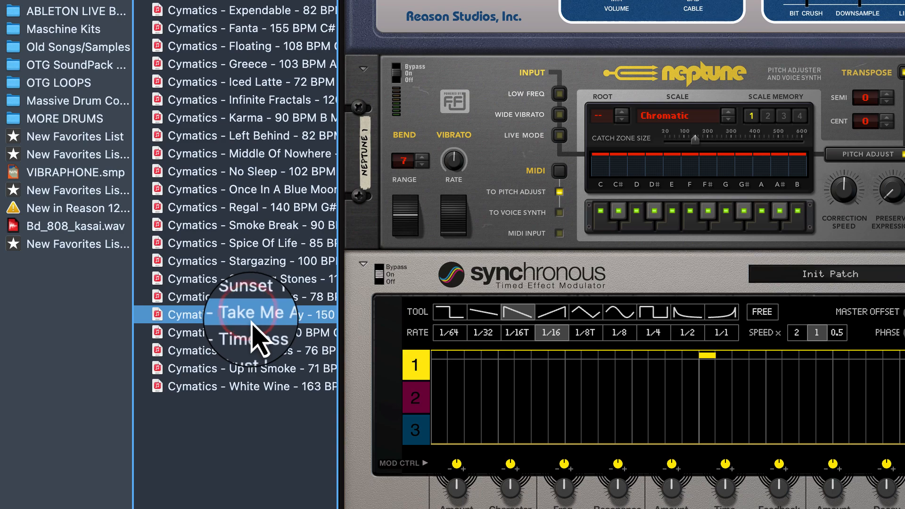
click(250, 332)
drag(239, 319, 353, 212)
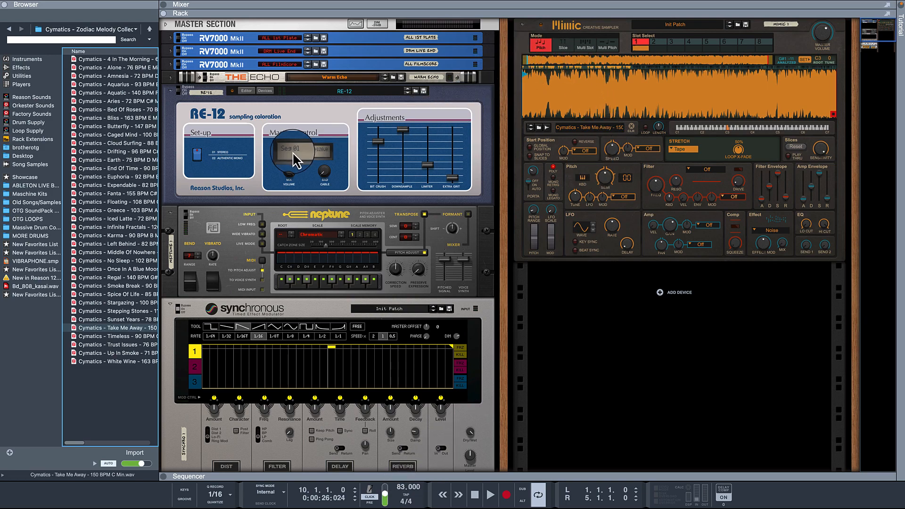
- Examine the effect devices in the rack, from the RV7000 reverbs down to Scream 4
scroll(297, 155, down, 3)
scroll(293, 160, up, 5)
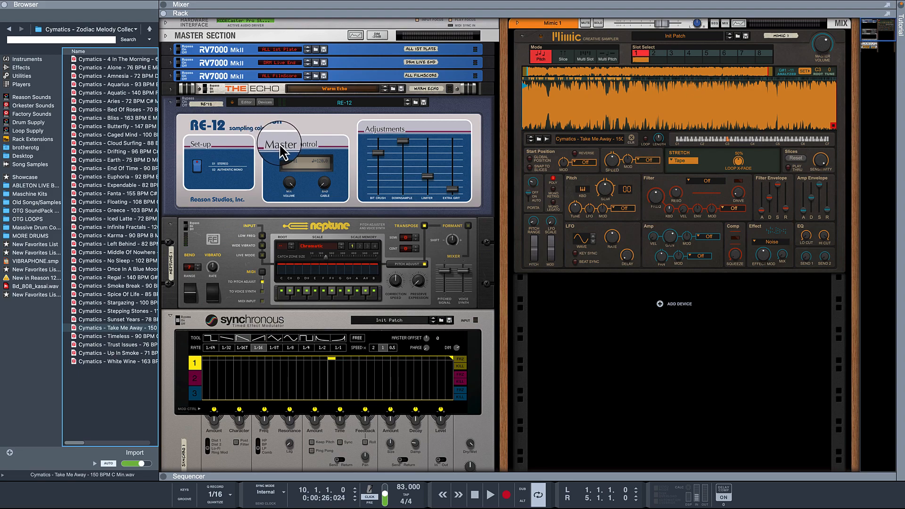
scroll(307, 190, down, 3)
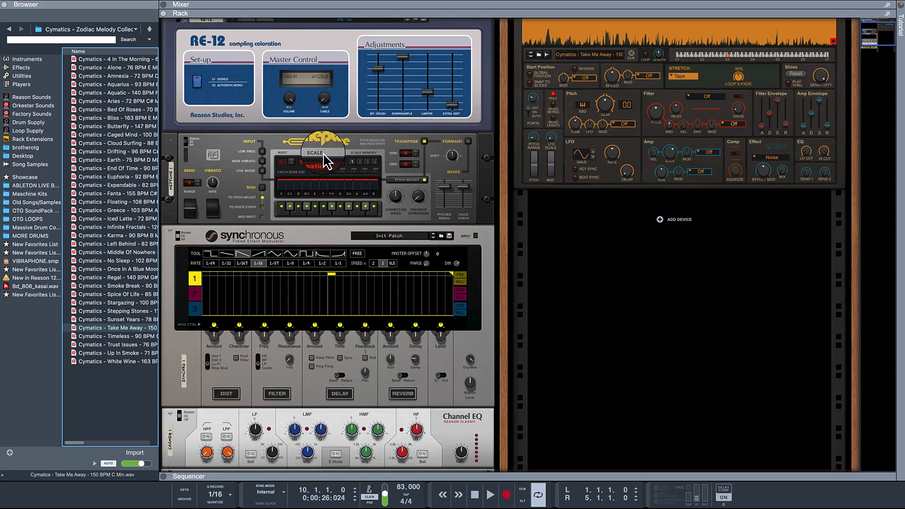
scroll(303, 347, down, 4)
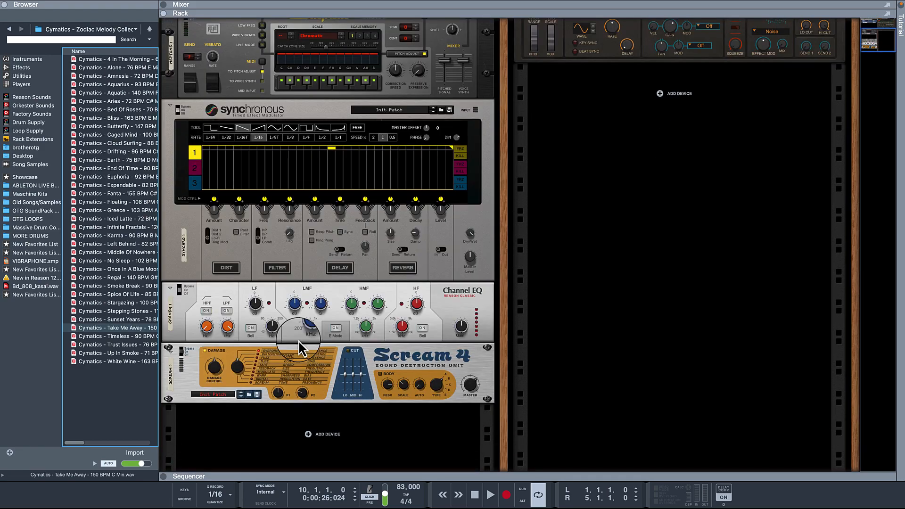
scroll(330, 268, up, 7)
scroll(331, 203, down, 1)
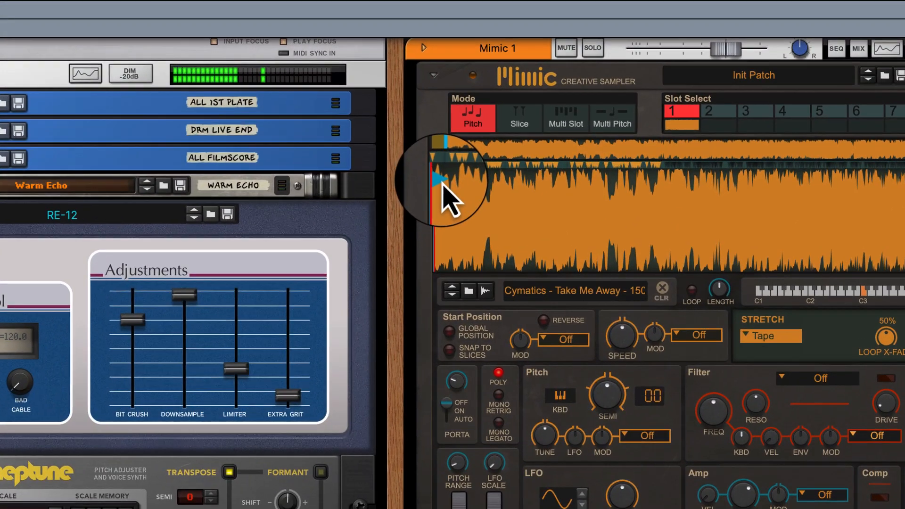
- Move the start marker of the Take Me Away sample in Mimic to about a third of the way into the waveform
click(527, 86)
mouse_move(442, 186)
mouse_down()
mouse_move(481, 189)
mouse_move(568, 227)
mouse_move(603, 228)
mouse_up()
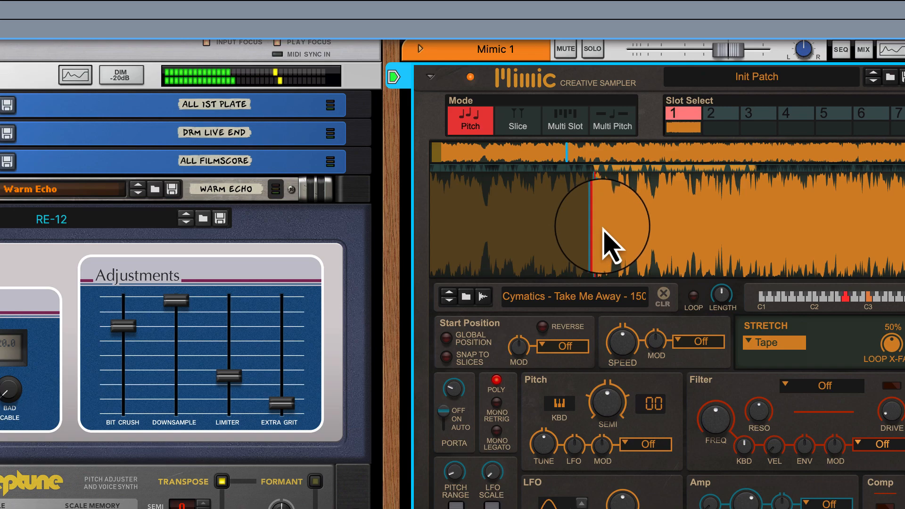
mouse_move(603, 230)
mouse_down()
mouse_move(630, 230)
mouse_move(661, 254)
mouse_up()
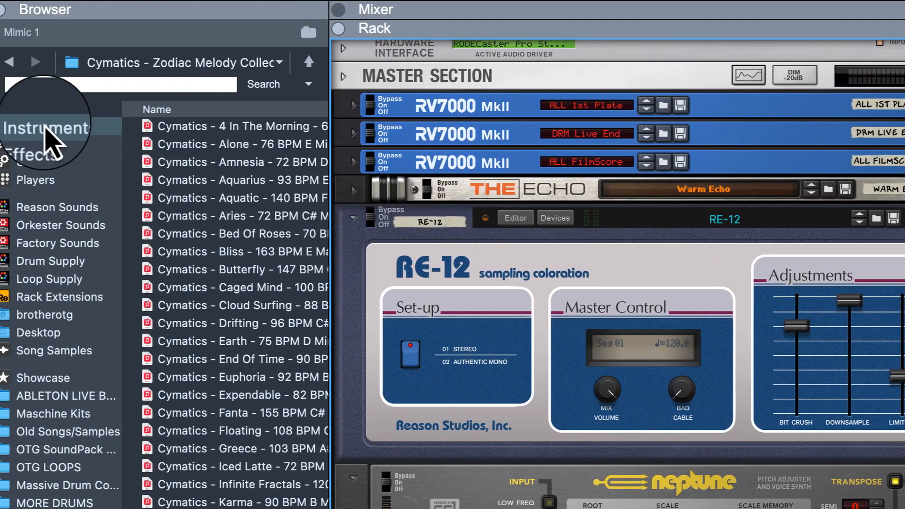
- Add a Redrum Drum Computer from the built-in instruments to the rack, below Mimic
click(54, 124)
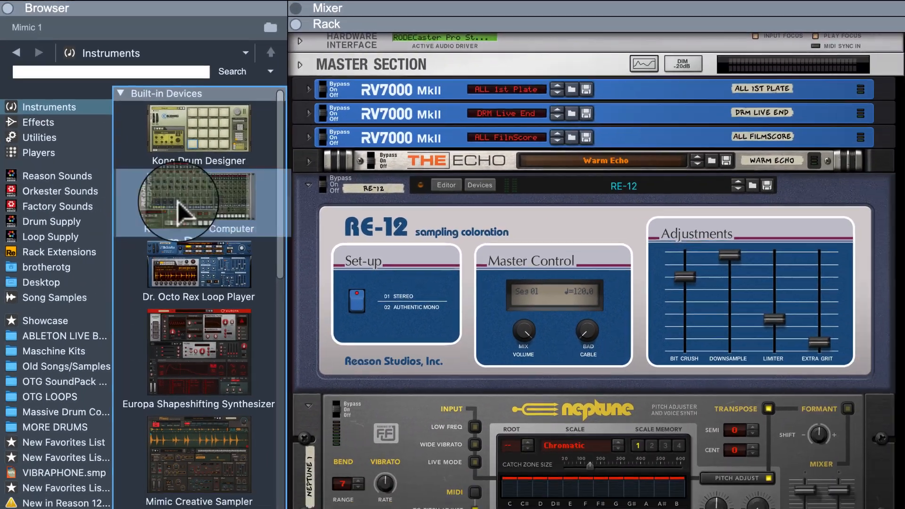
drag(172, 232, 531, 347)
drag(589, 332, 586, 325)
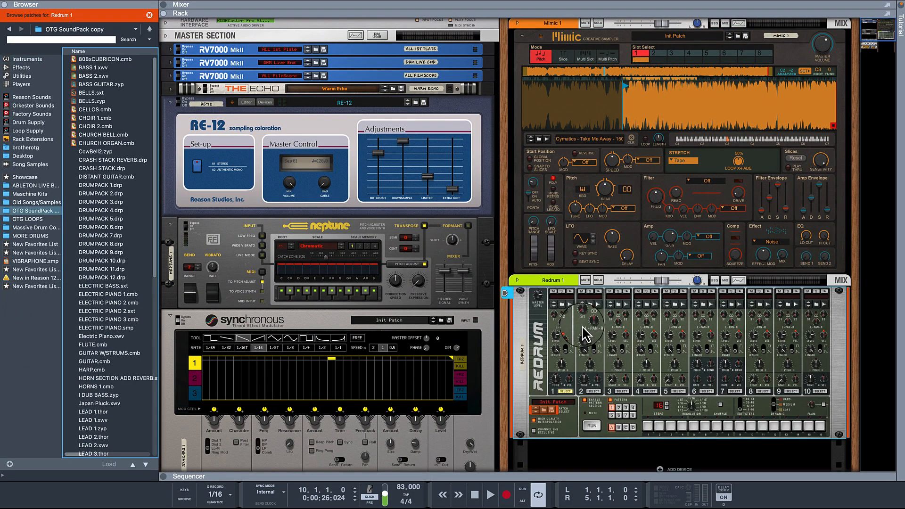
- Examine the patches in the OTG SoundPack copy folder, from the drum packs to the synth and Kong patches
scroll(585, 323, down, 2)
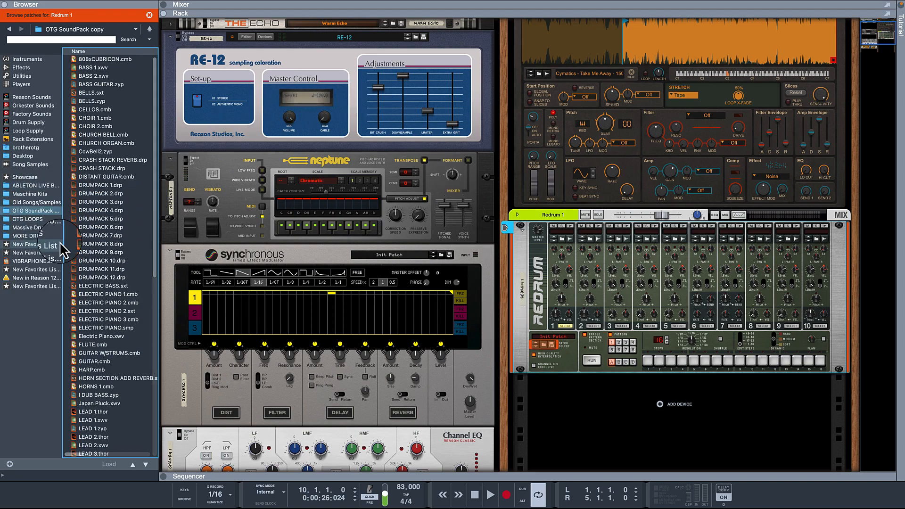
scroll(118, 347, down, 13)
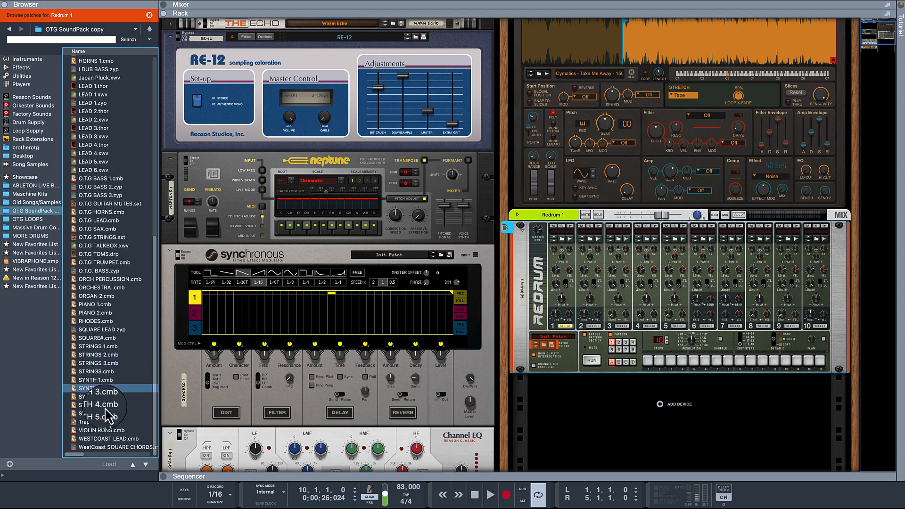
scroll(113, 336, up, 13)
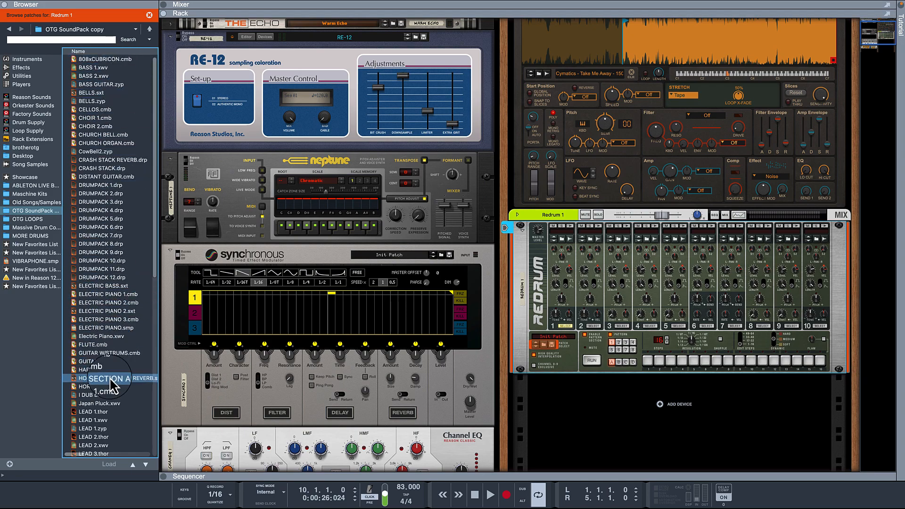
scroll(111, 385, down, 9)
scroll(112, 382, down, 4)
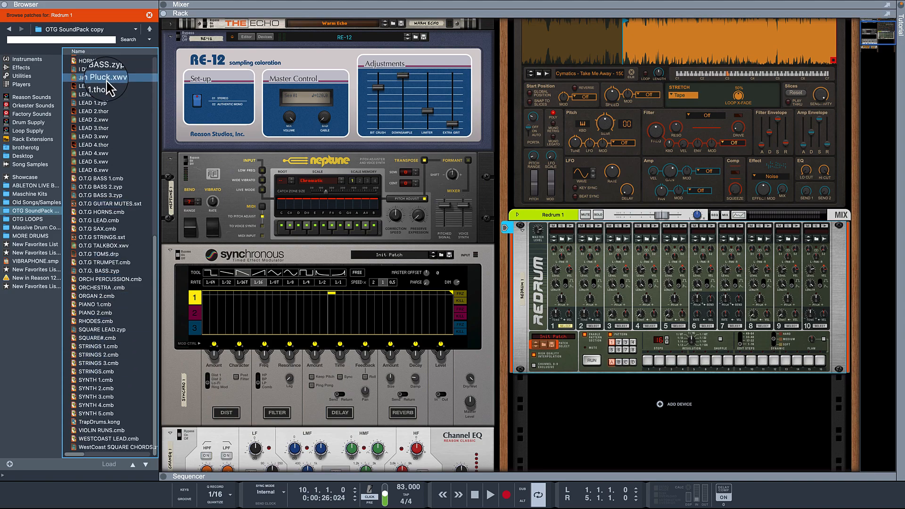
scroll(100, 109, up, 13)
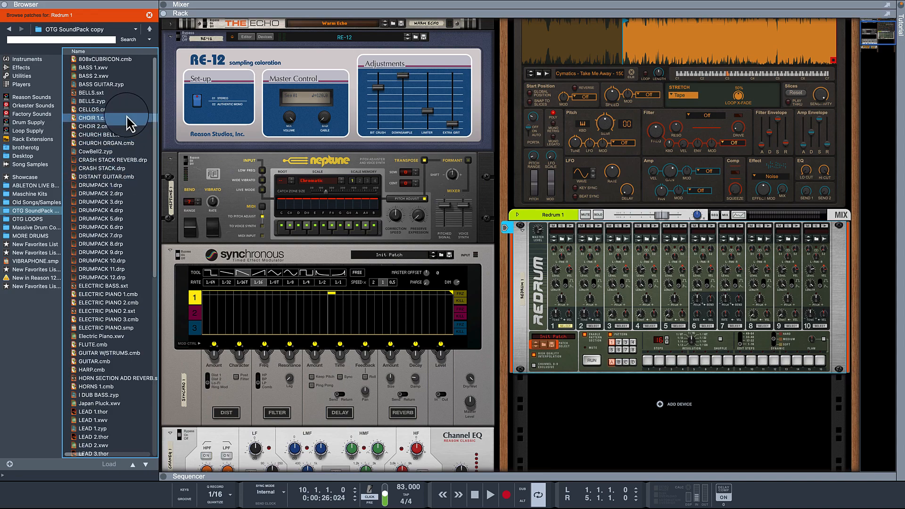
scroll(106, 354, down, 7)
scroll(107, 358, down, 6)
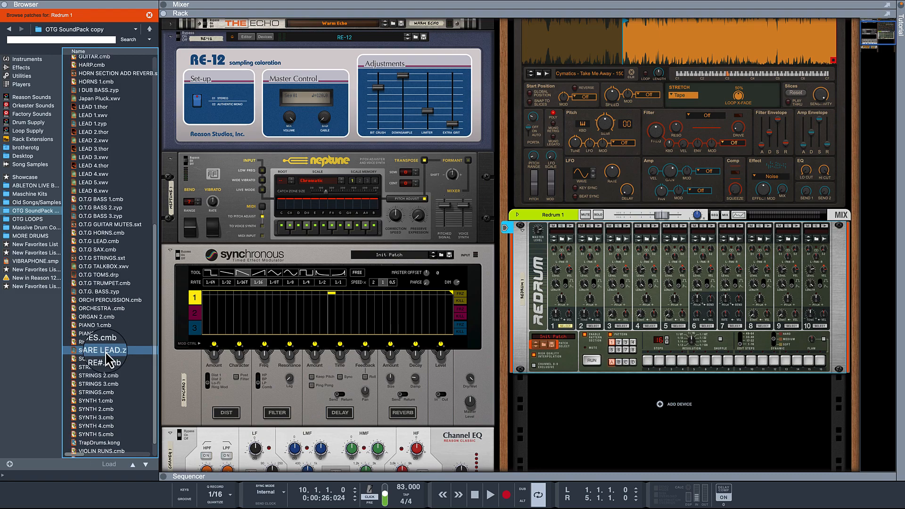
scroll(91, 405, up, 8)
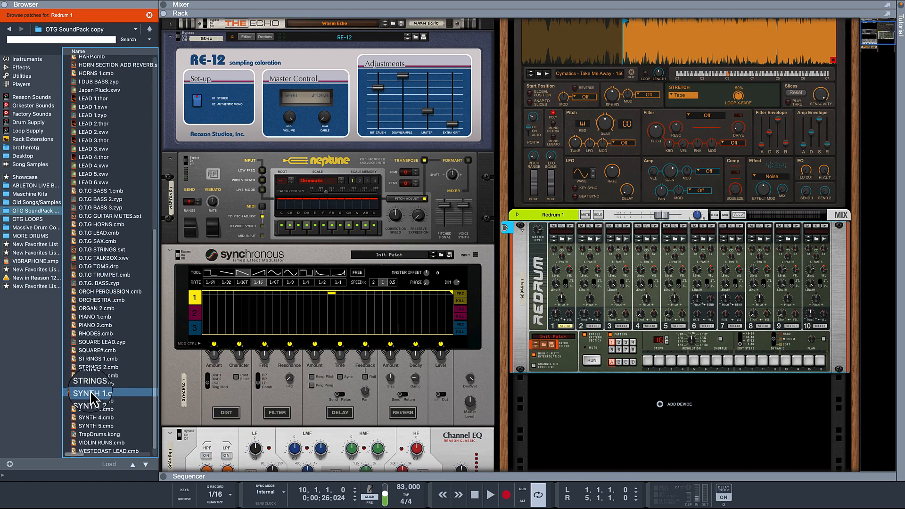
scroll(94, 399, up, 5)
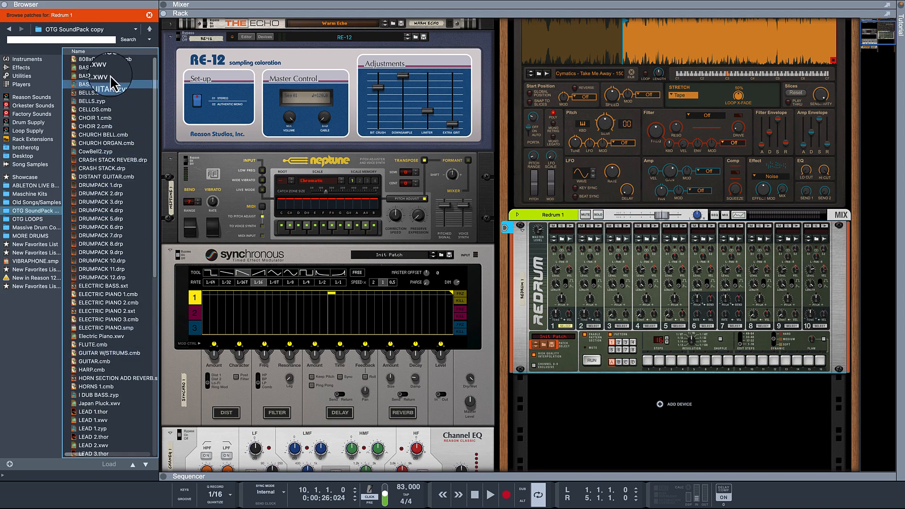
scroll(101, 408, down, 7)
scroll(108, 409, down, 6)
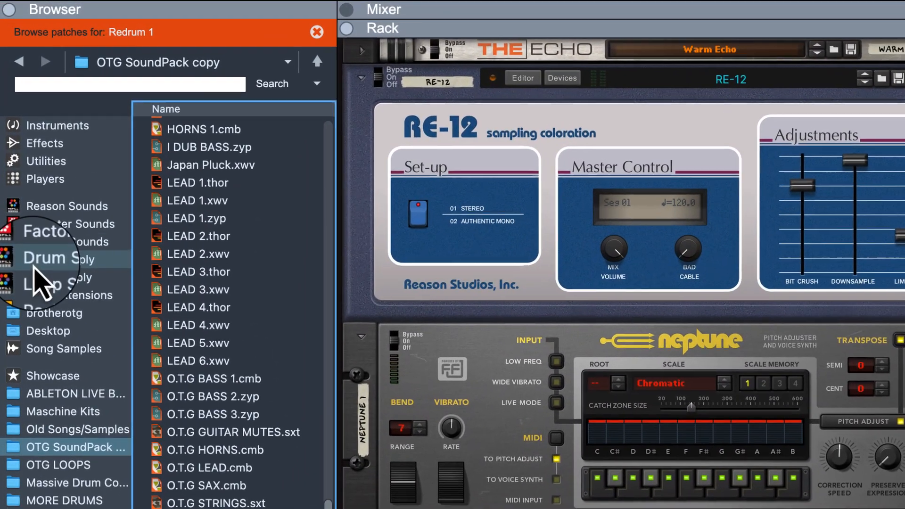
- Open the 7. Claps folder of Reason Drum Supply and end patch browsing for Redrum 1 so the samples are listed
click(21, 123)
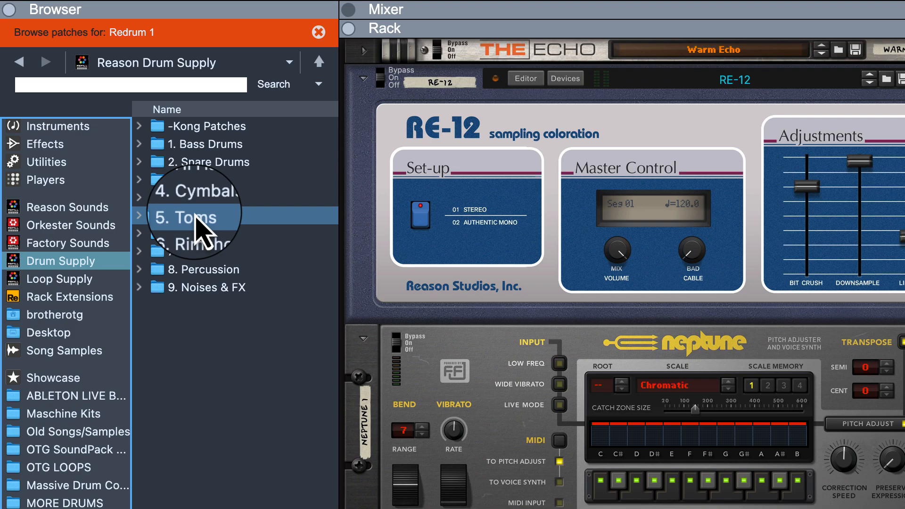
double_click(213, 253)
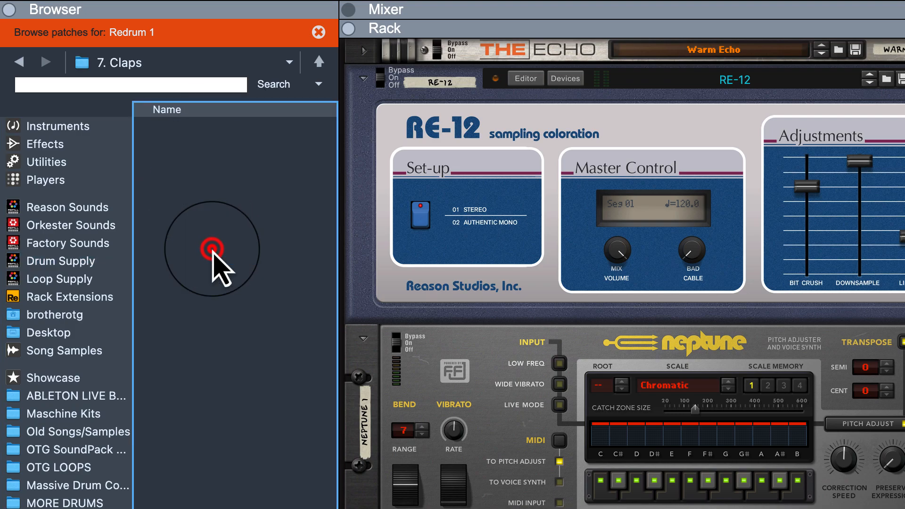
click(318, 33)
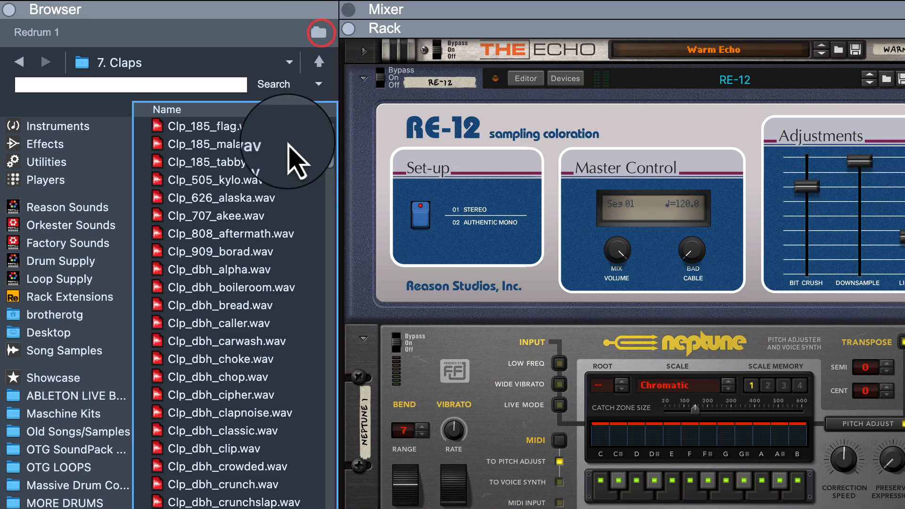
- Audition clap samples in the Claps folder, from Clp_dh2_solid.wav through Clp_dtr_lulea.wav and further down the list
scroll(236, 306, down, 10)
scroll(254, 424, down, 20)
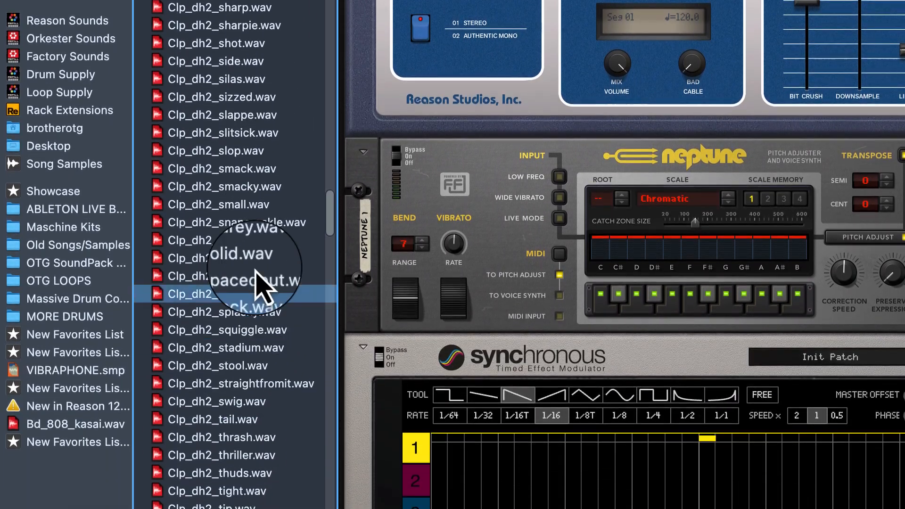
click(252, 444)
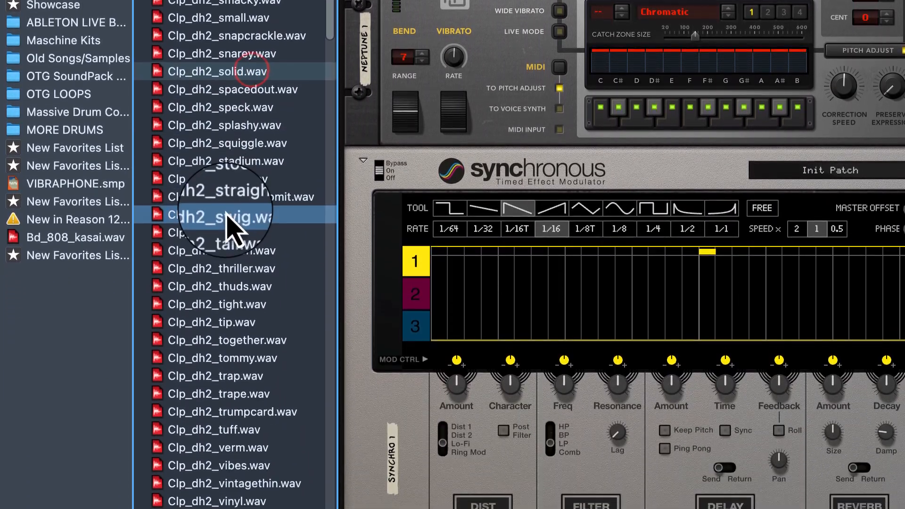
click(226, 359)
scroll(226, 386, down, 12)
click(218, 173)
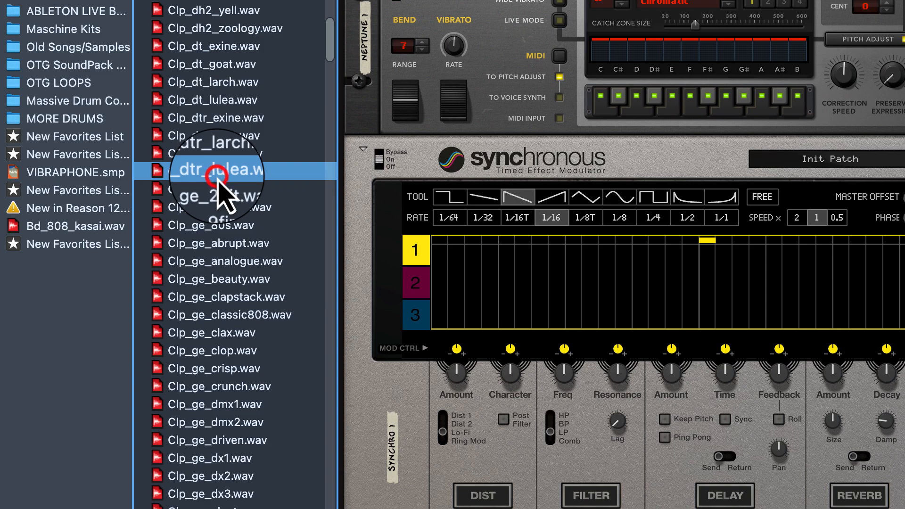
scroll(242, 283, down, 15)
click(230, 267)
scroll(228, 293, down, 10)
click(228, 266)
scroll(228, 301, down, 10)
click(232, 314)
- Audition the Clp_dh2 claps around Clp_dh2_high.wav and load Clp_dh2_grittis.wav into Redrum channel 2
scroll(233, 315, up, 20)
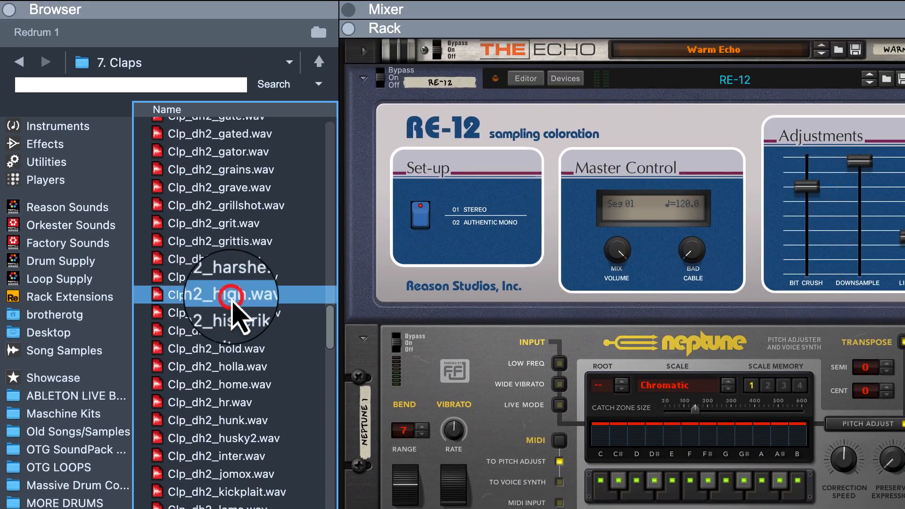
click(221, 126)
click(207, 394)
scroll(218, 403, down, 3)
click(217, 398)
click(209, 264)
click(202, 195)
click(218, 391)
click(224, 263)
click(204, 195)
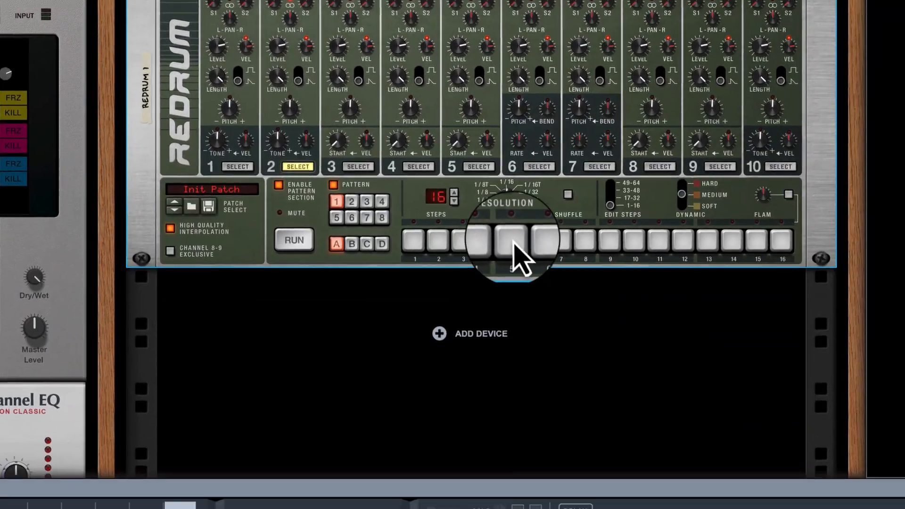
- Program the channel 2 clap on steps 5 and 13 of the Redrum pattern and play the pattern briefly
click(455, 190)
click(652, 193)
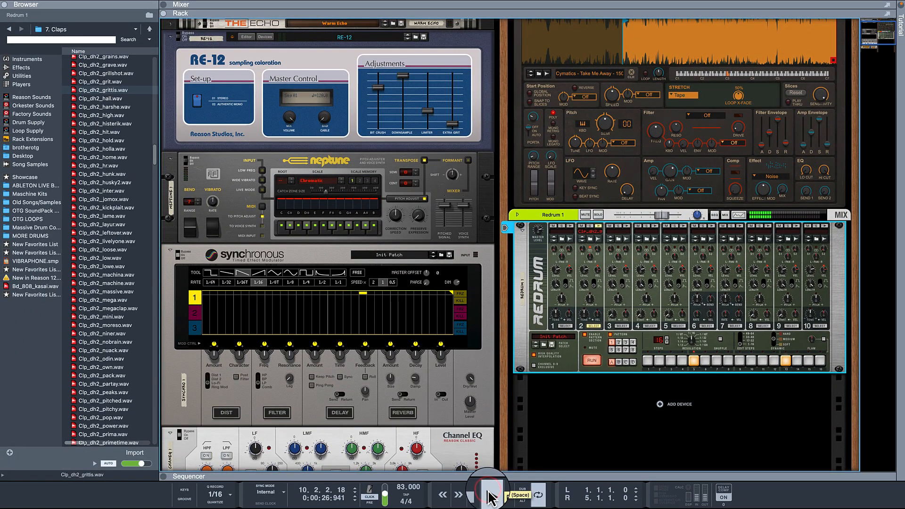
click(476, 493)
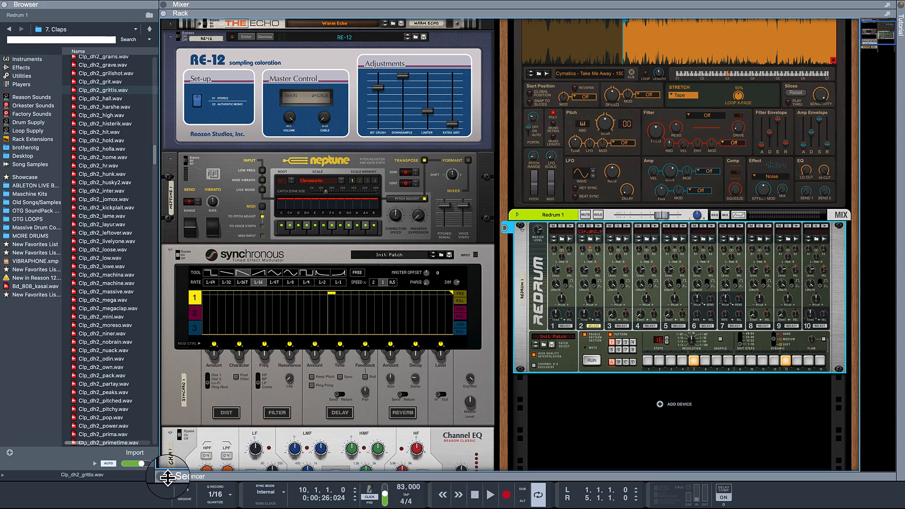
- Show the sequencer as a short strip below the rack and select the Mimic 1 track as the recording target
click(164, 477)
click(181, 160)
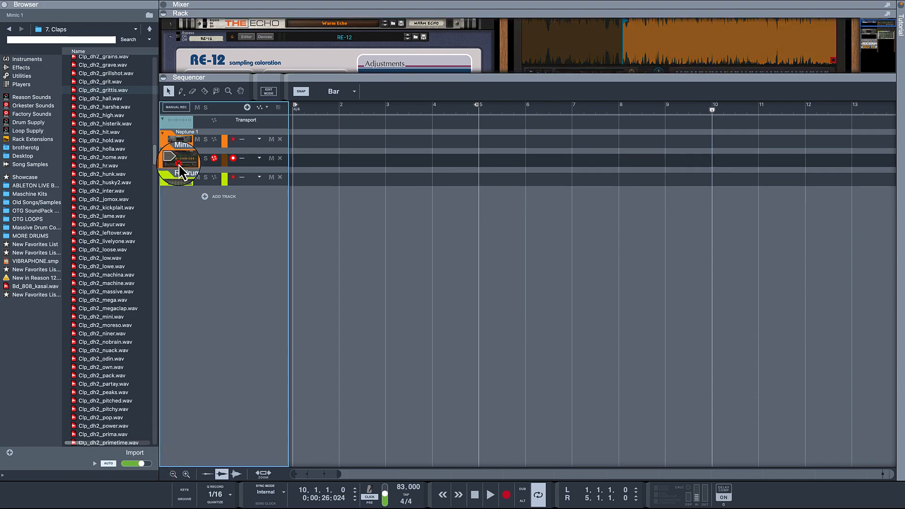
drag(257, 75, 277, 389)
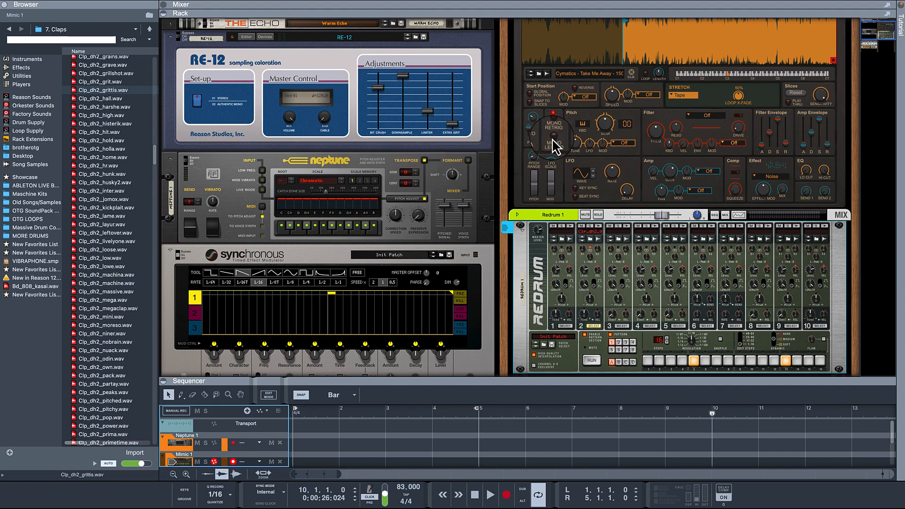
scroll(552, 146, up, 3)
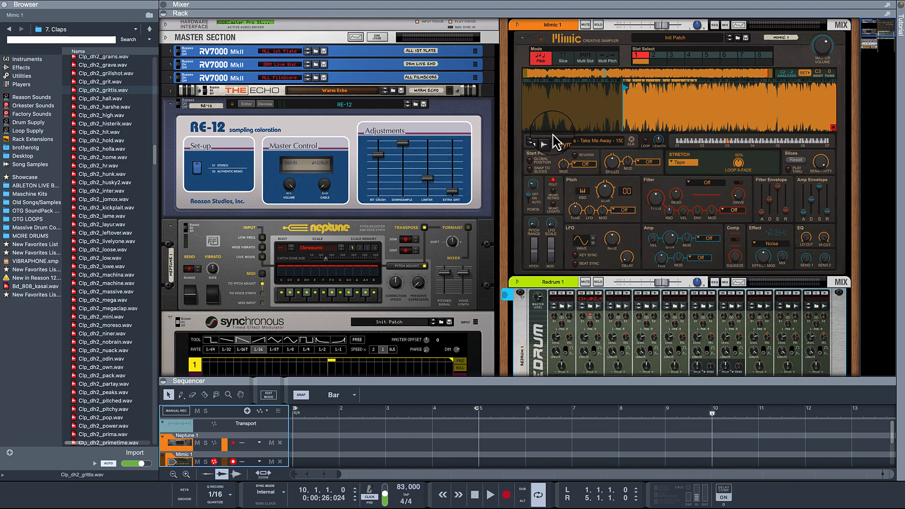
scroll(617, 143, down, 1)
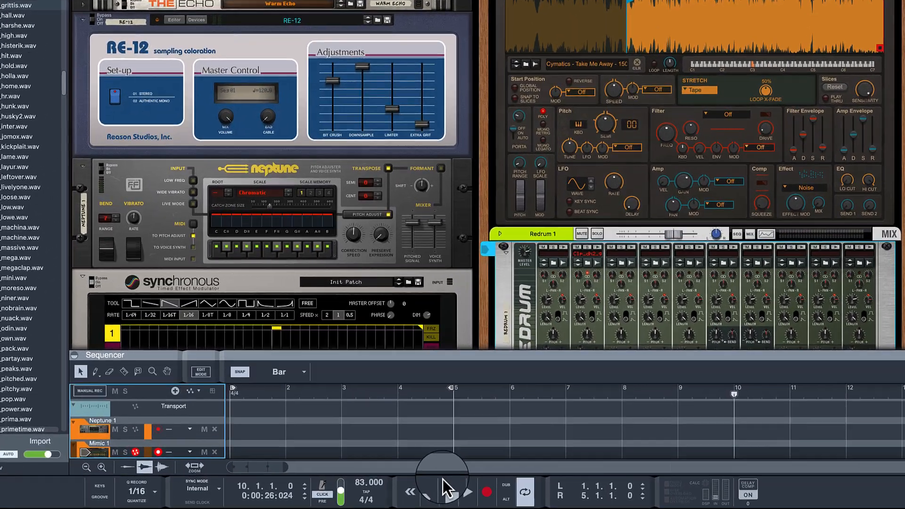
- Return the song position to bar 1 and test playback from the start twice with the metronome click on
click(442, 480)
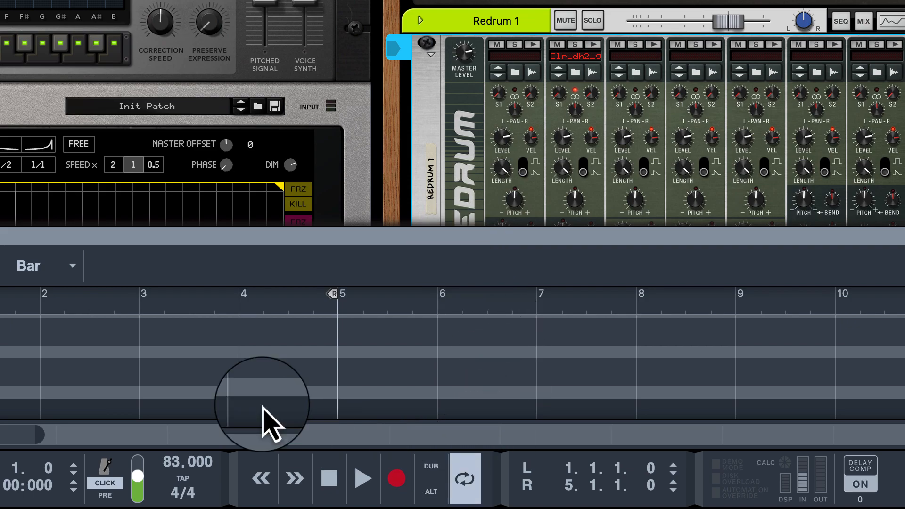
scroll(453, 113, down, 2)
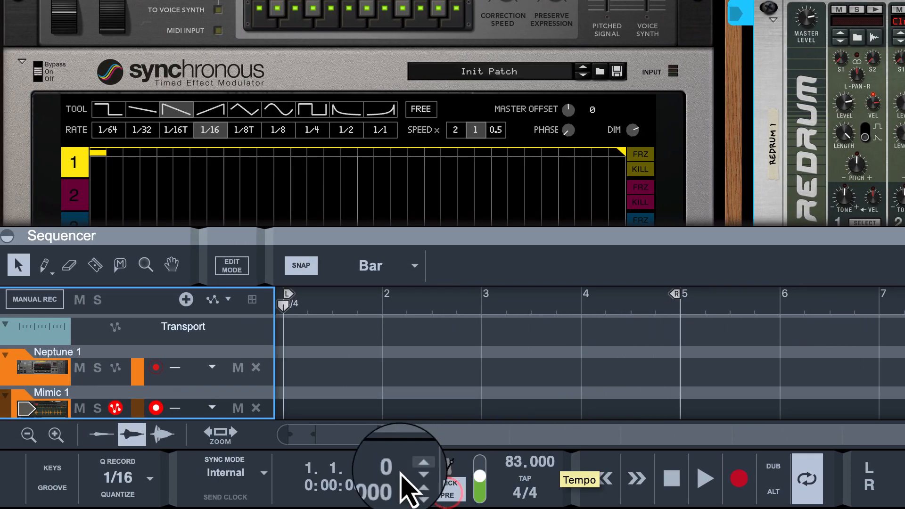
mouse_move(464, 507)
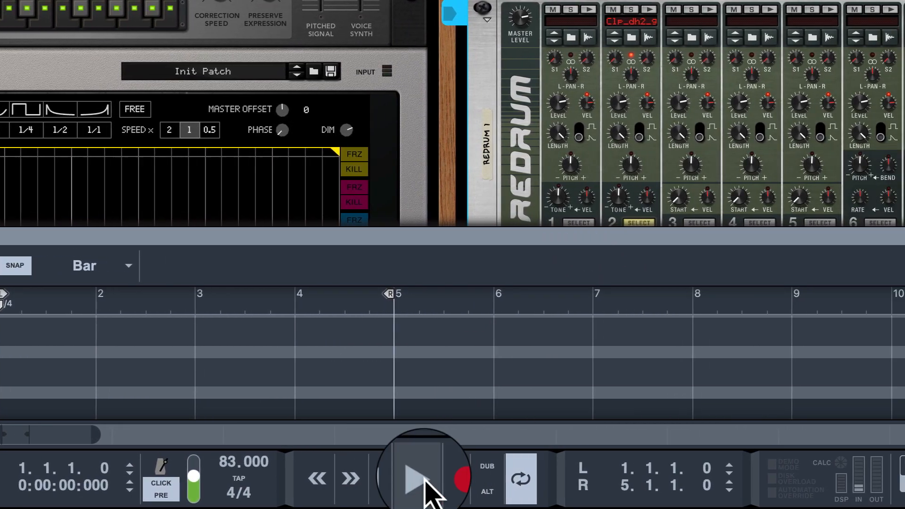
click(705, 478)
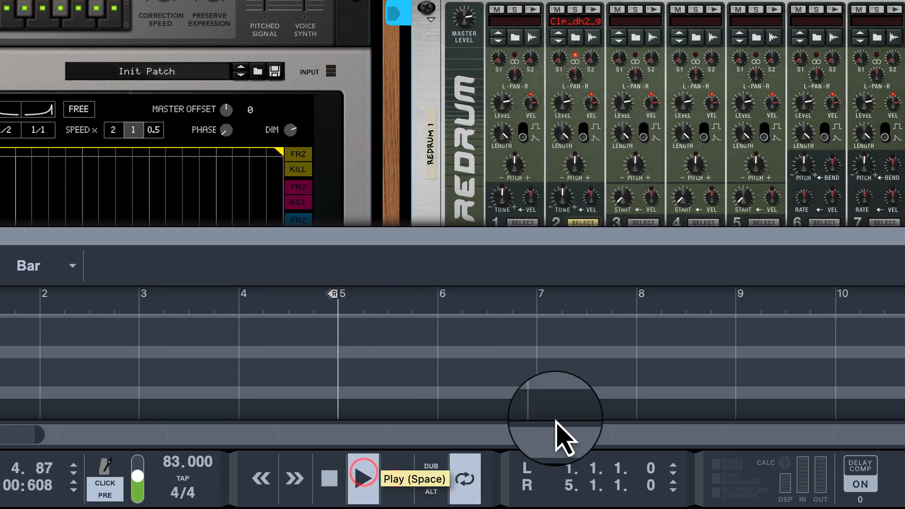
double_click(338, 477)
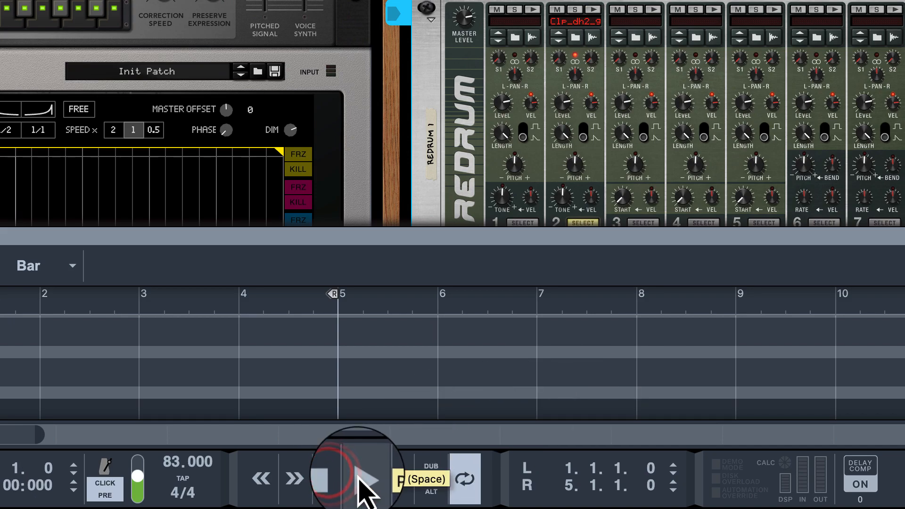
click(364, 480)
double_click(324, 480)
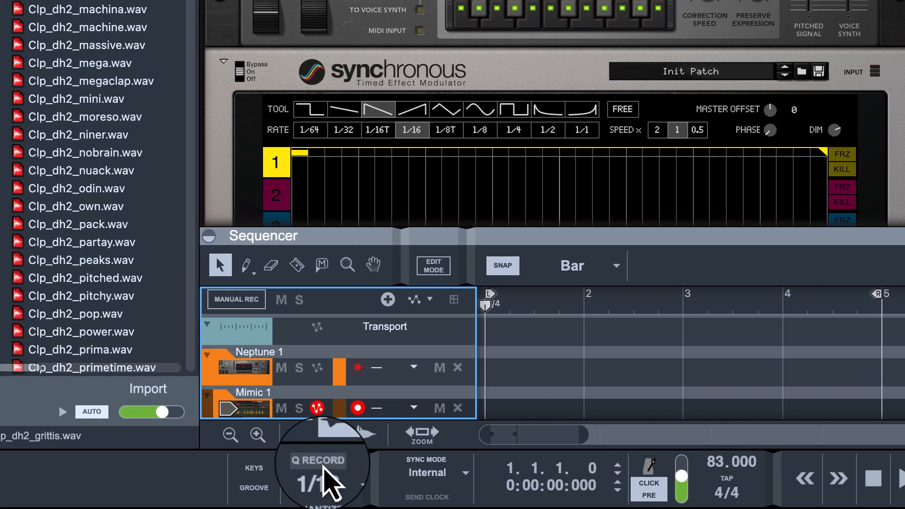
- Turn on record quantization at 1/16 and tap the song tempo to 79 BPM
click(462, 464)
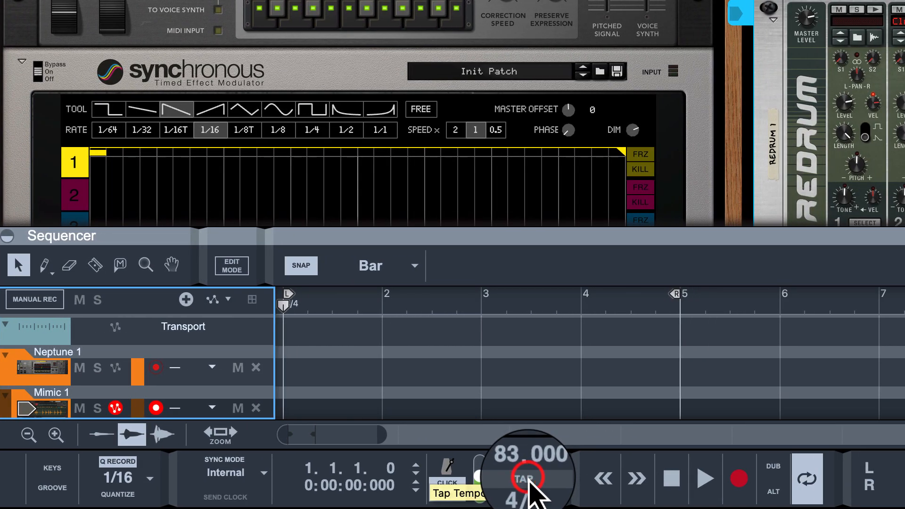
click(529, 479)
click(528, 478)
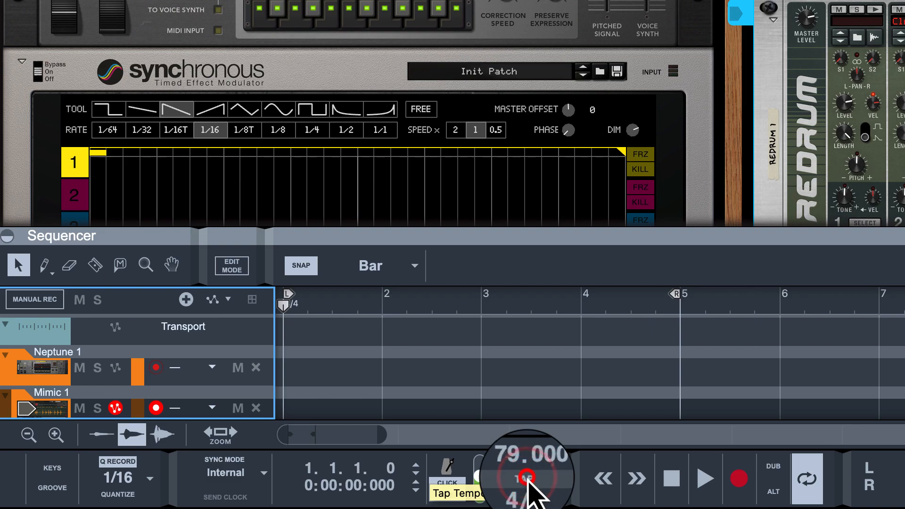
click(528, 478)
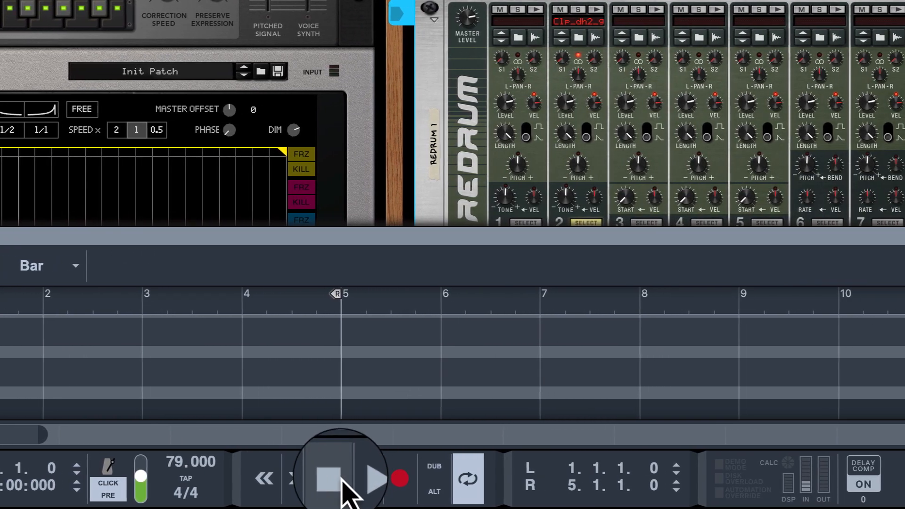
- Record a four-bar Mimic 1 clip from the start of bar 1 within the loop, and end recording while playback continues
click(547, 479)
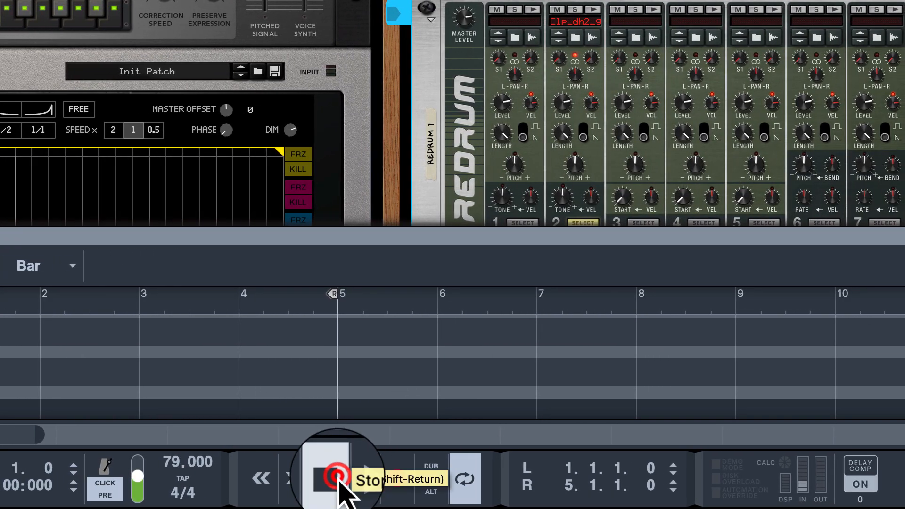
click(395, 482)
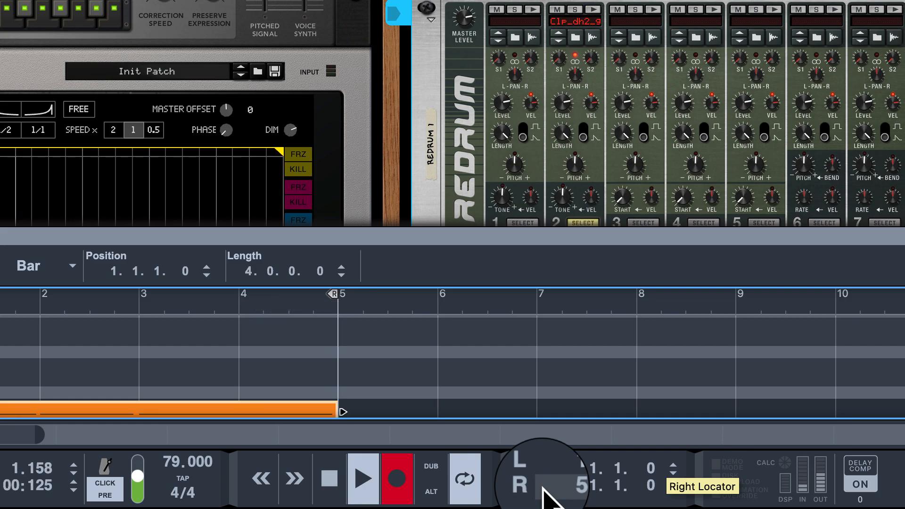
click(396, 491)
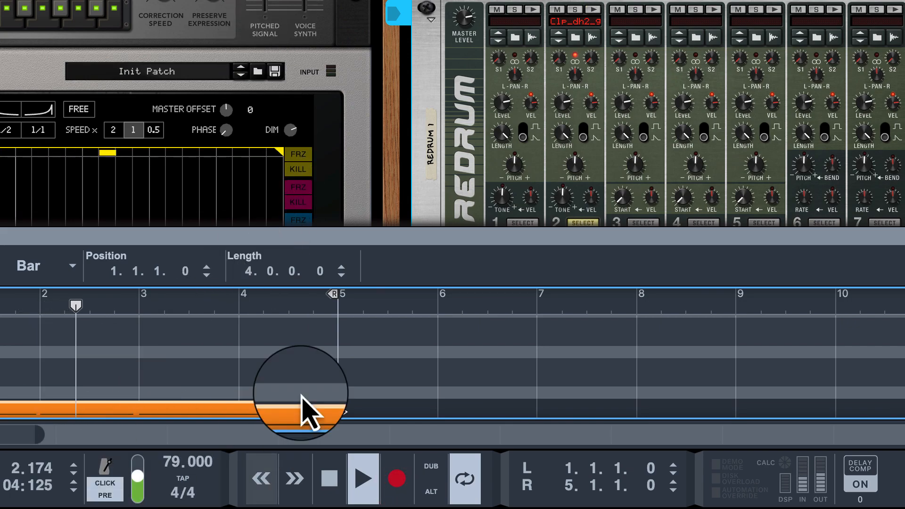
- Raise the master volume of Mimic 1 to balance the melody loop against the Redrum clap
scroll(452, 113, down, 2)
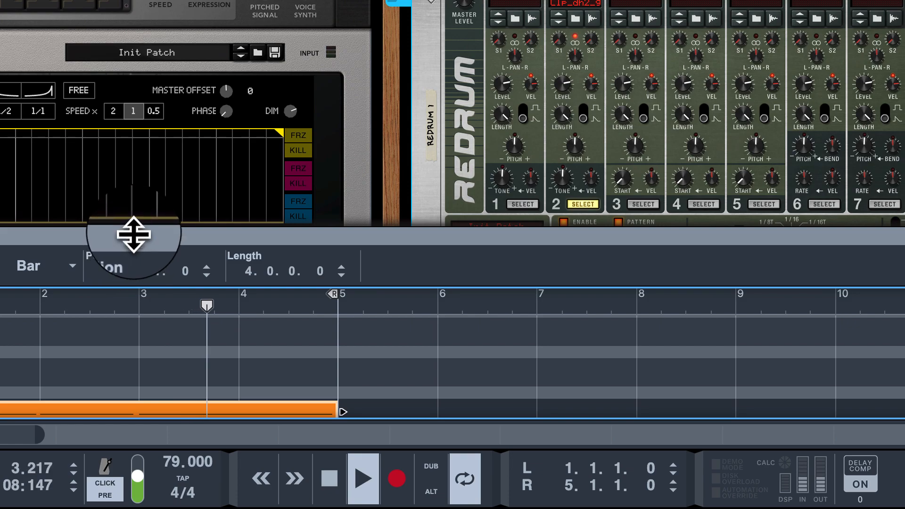
scroll(490, 42, down, 10)
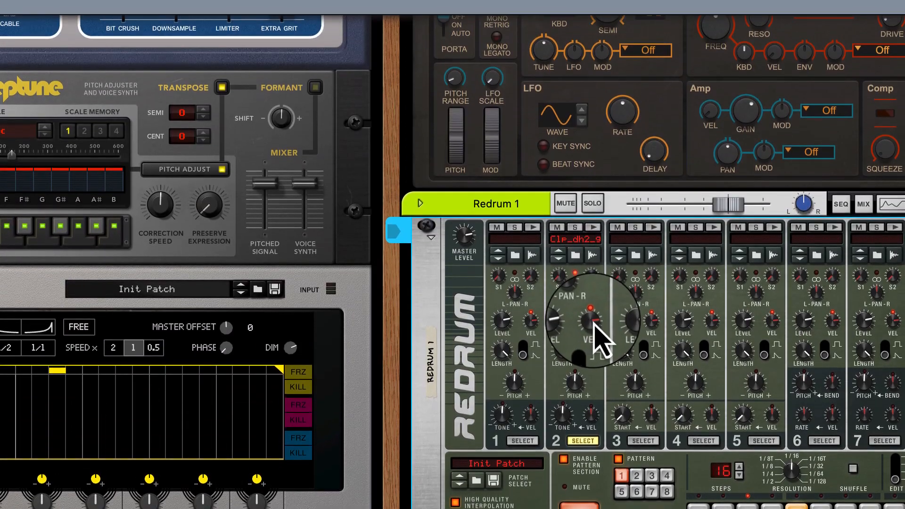
mouse_move(592, 345)
mouse_down()
mouse_move(605, 377)
mouse_move(600, 360)
mouse_up()
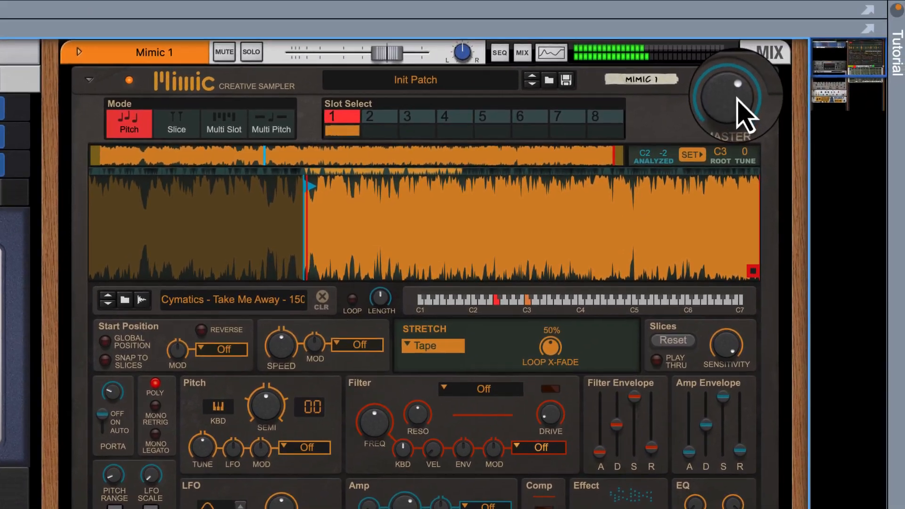
drag(737, 97, 734, 94)
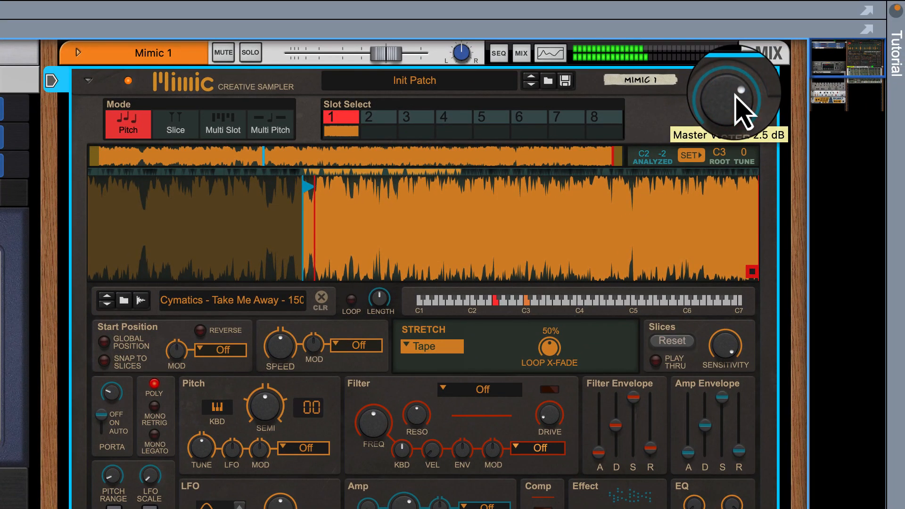
scroll(52, 354, down, 9)
scroll(52, 354, up, 3)
scroll(53, 353, down, 1)
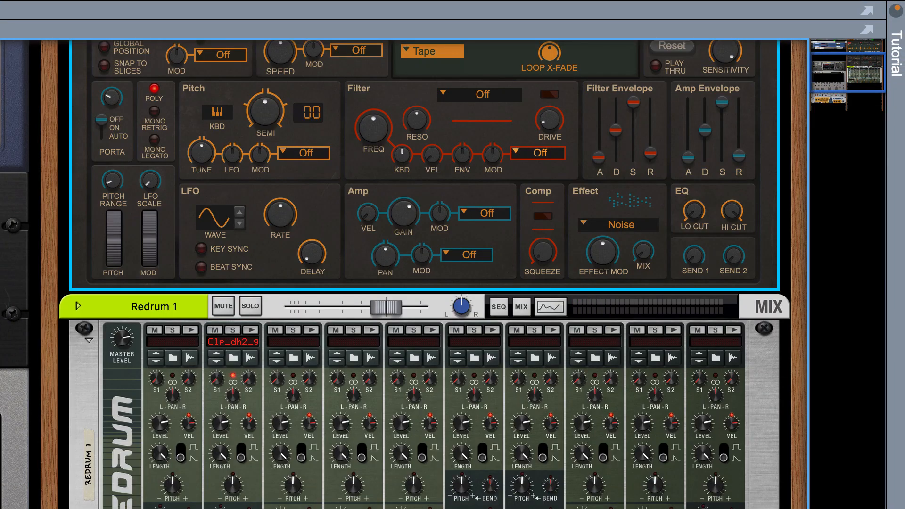
scroll(53, 353, up, 4)
scroll(53, 353, down, 1)
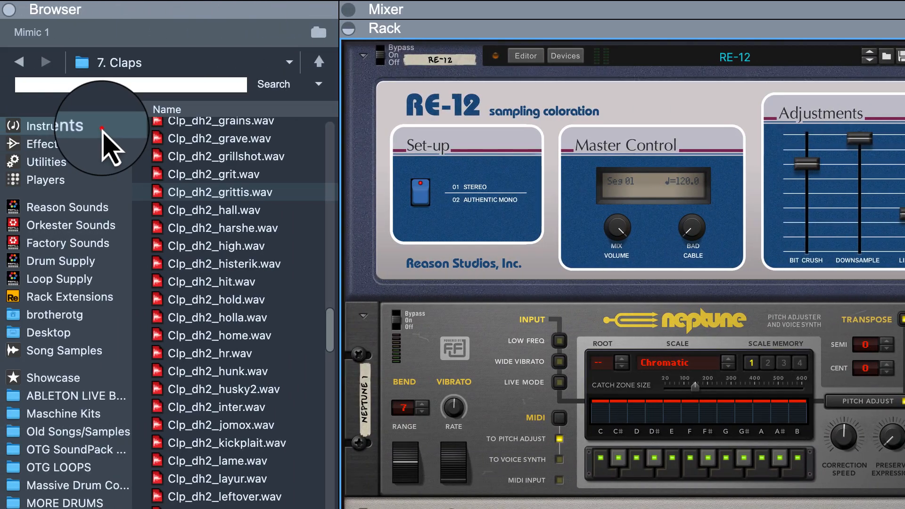
- Insert an Audiomatic effect from the browser's effect devices directly below Mimic 1
click(102, 127)
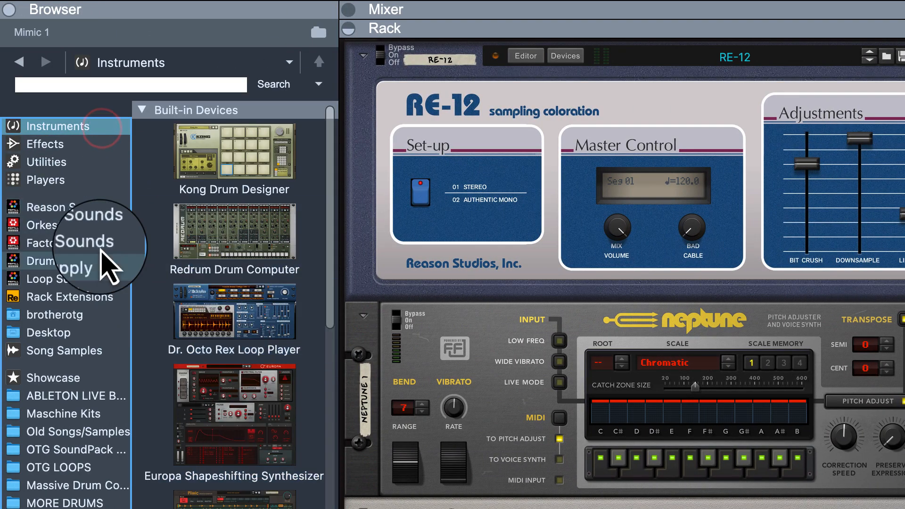
click(61, 162)
click(66, 144)
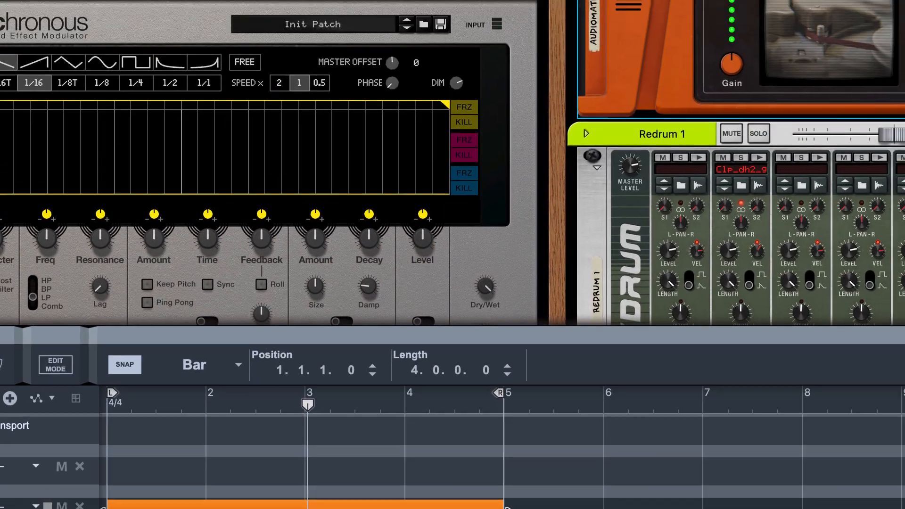
- Choose the Vinyl preset on Audiomatic, adjust Transform, and set Dry/Wet to 34%
click(566, 278)
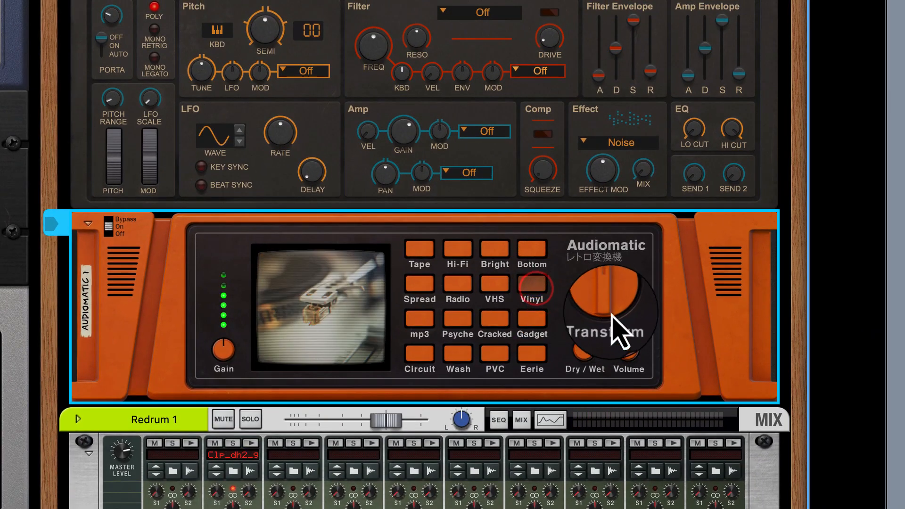
click(612, 335)
drag(592, 366, 613, 401)
drag(608, 277, 609, 284)
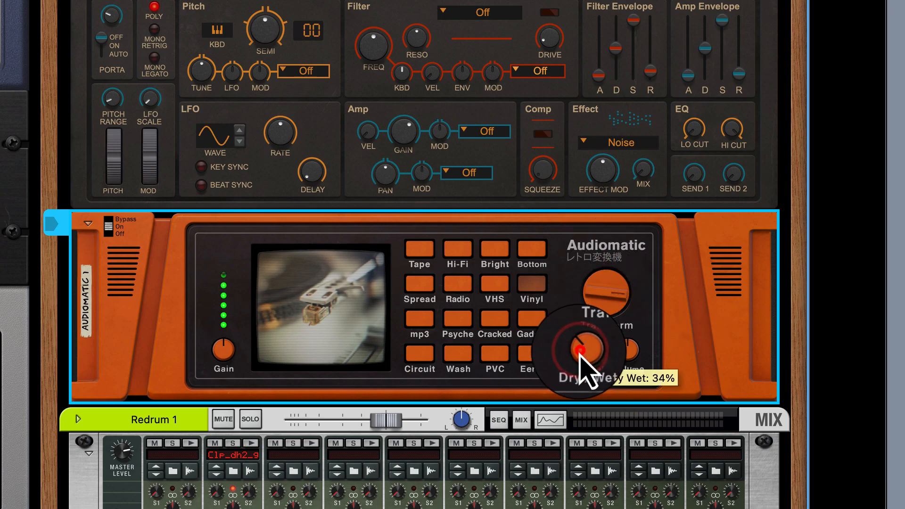
- Create a SubTractor in the rack with the O.T.G. BASS patch from the OTG SoundPack folder and raise its output level
scroll(67, 391, down, 8)
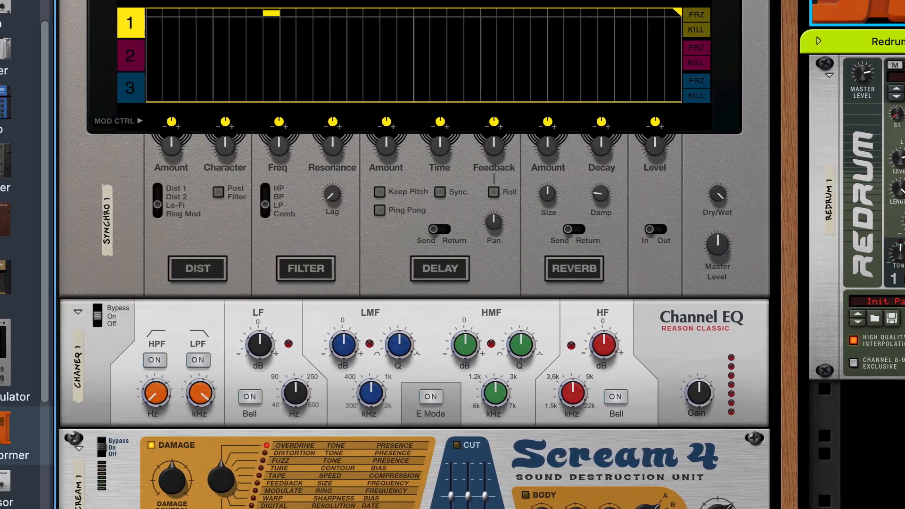
click(64, 255)
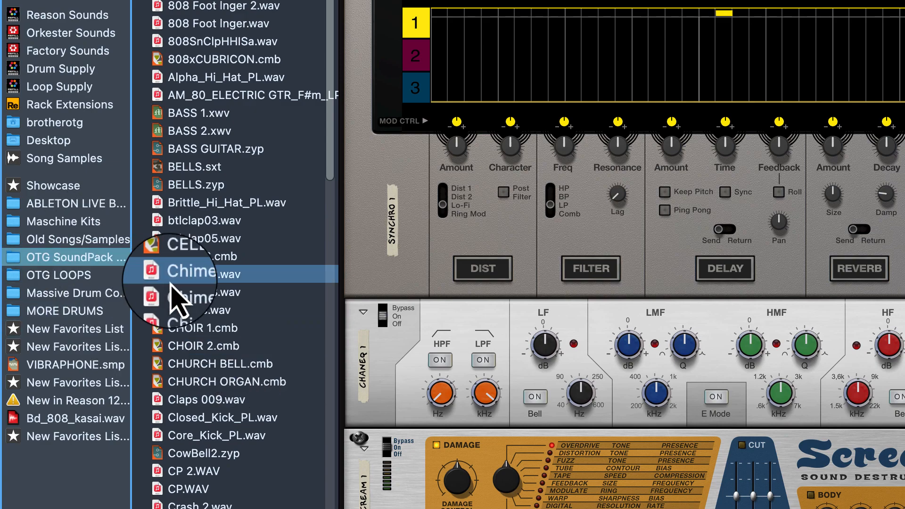
scroll(237, 426, down, 15)
scroll(234, 424, down, 4)
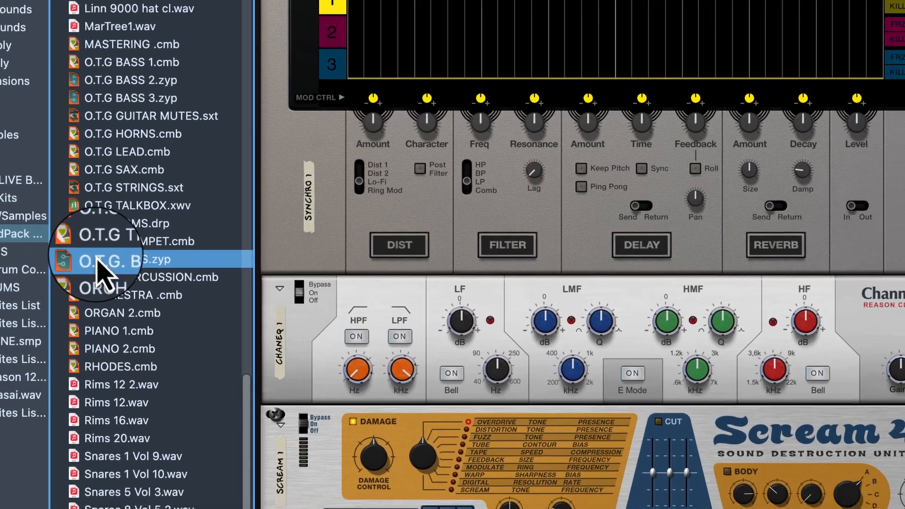
drag(96, 259, 372, 263)
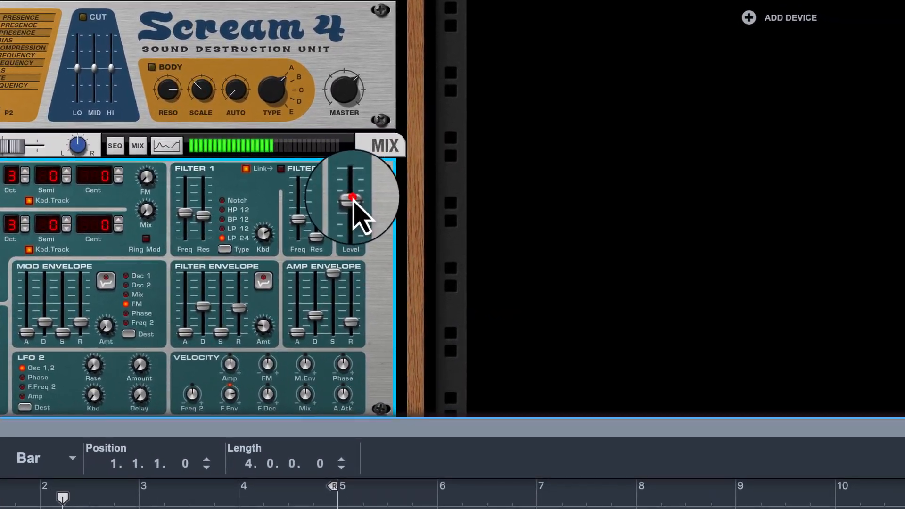
drag(353, 199, 352, 190)
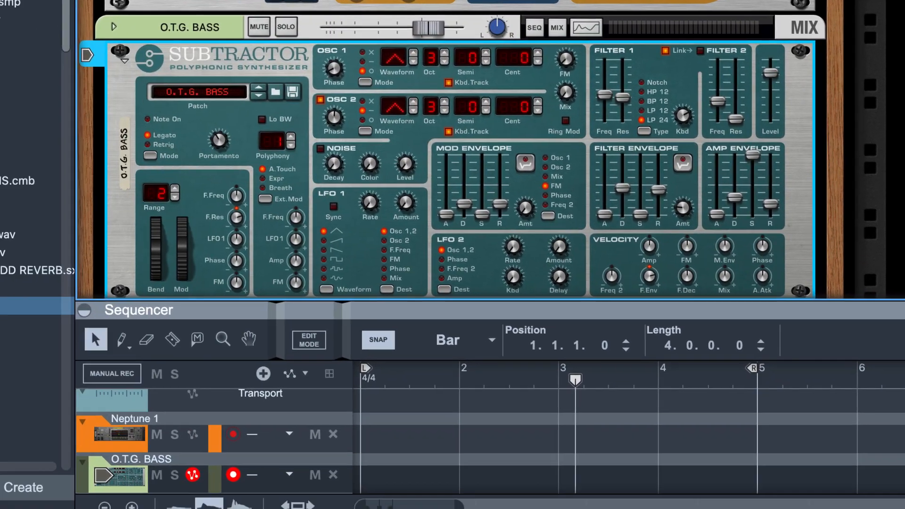
- Load the I DUB BASS patch into the SubTractor, raise its output level, and set its mix channel level to about 6 dB
drag(167, 233, 682, 82)
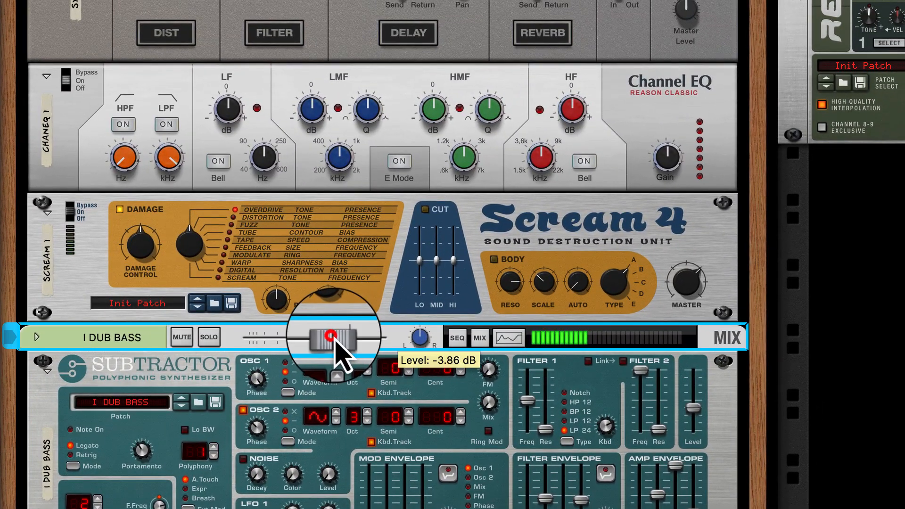
drag(335, 335, 403, 337)
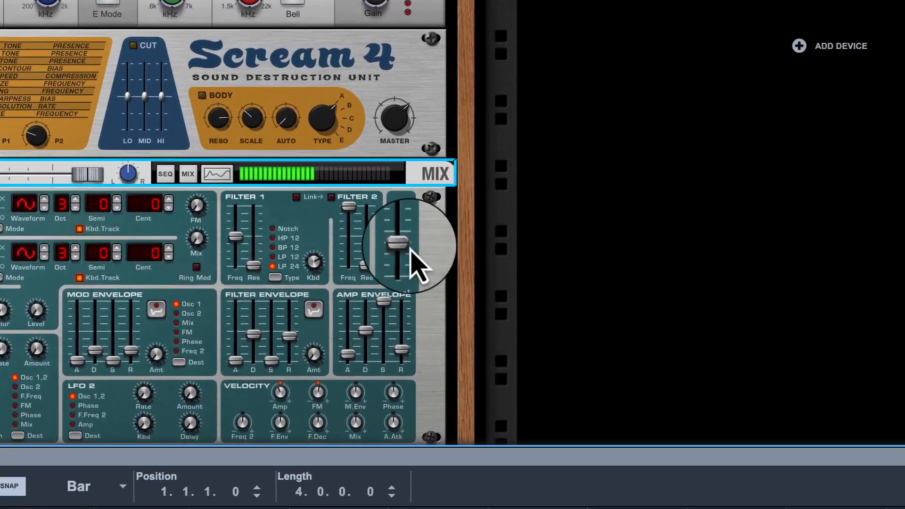
mouse_move(410, 250)
mouse_down()
mouse_move(406, 210)
mouse_move(406, 243)
mouse_up()
drag(357, 214, 357, 217)
drag(37, 151, 23, 152)
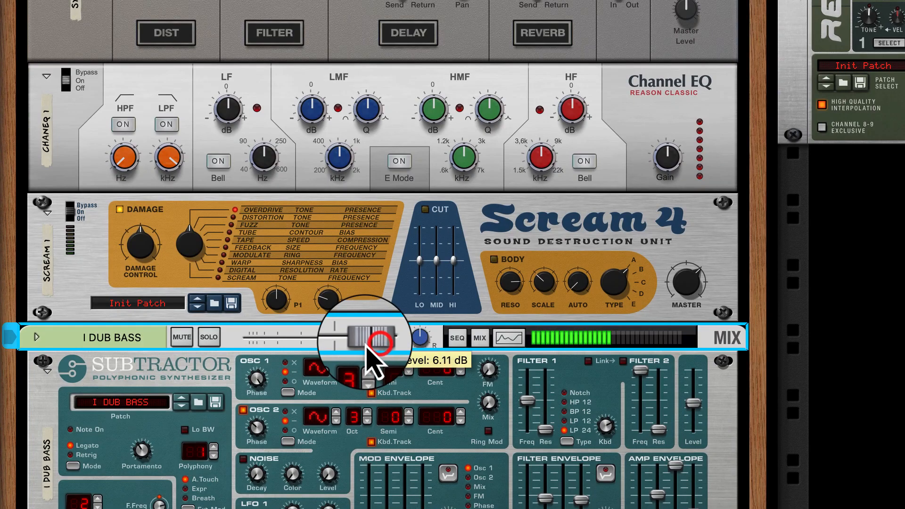
drag(366, 345, 362, 344)
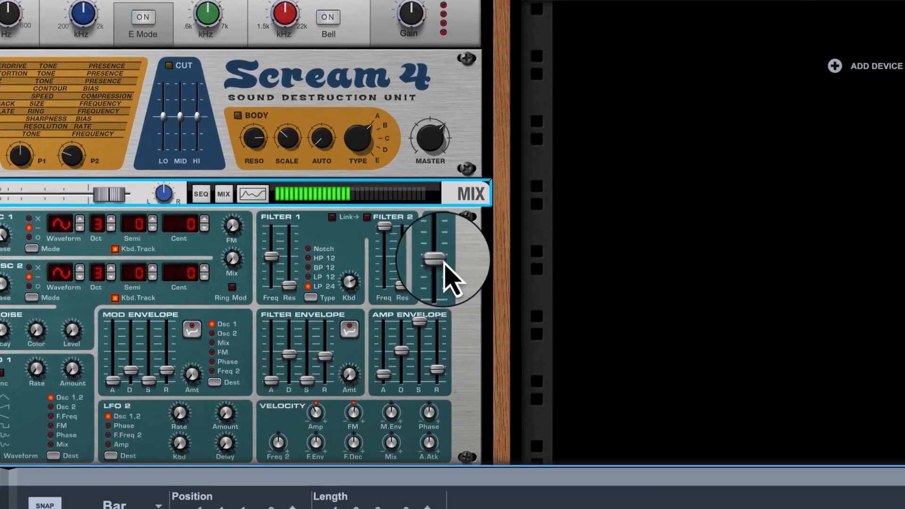
drag(689, 402, 684, 394)
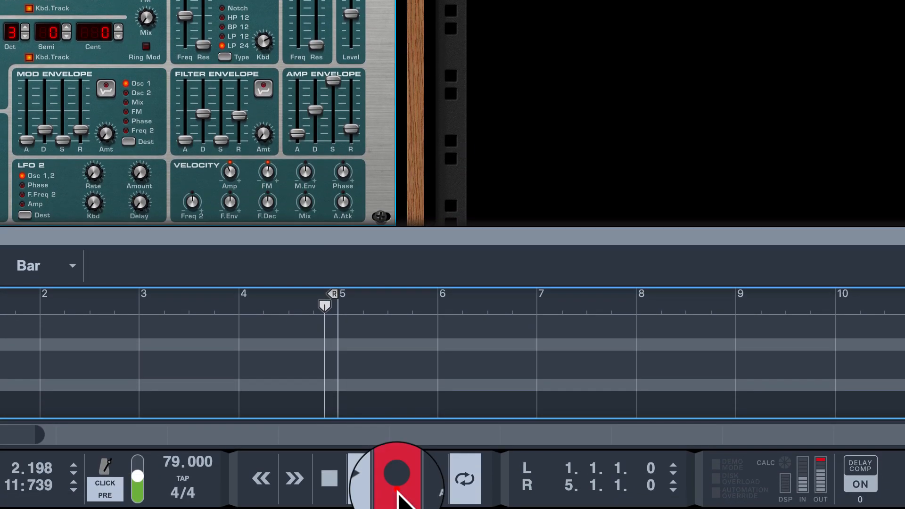
- Record a four-bar I DUB BASS clip within the bar 1 to 5 loop, and end recording while playback continues
click(397, 490)
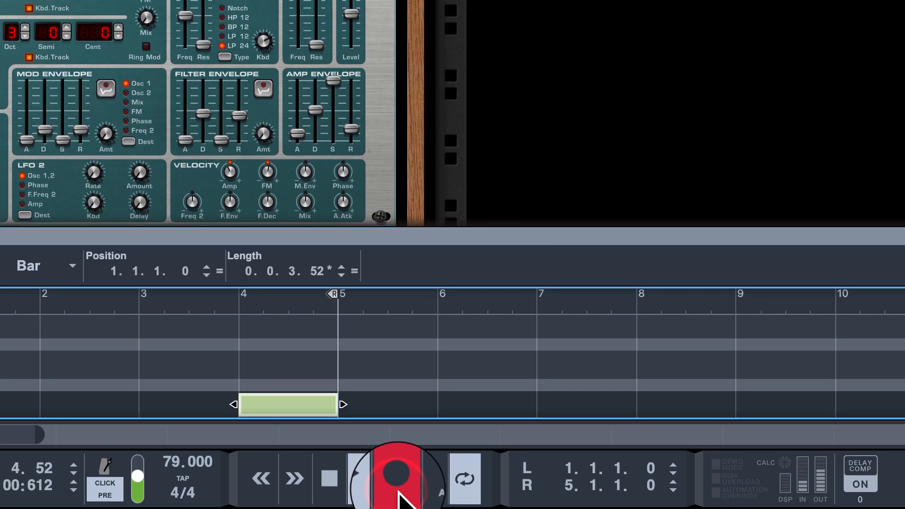
key(F1)
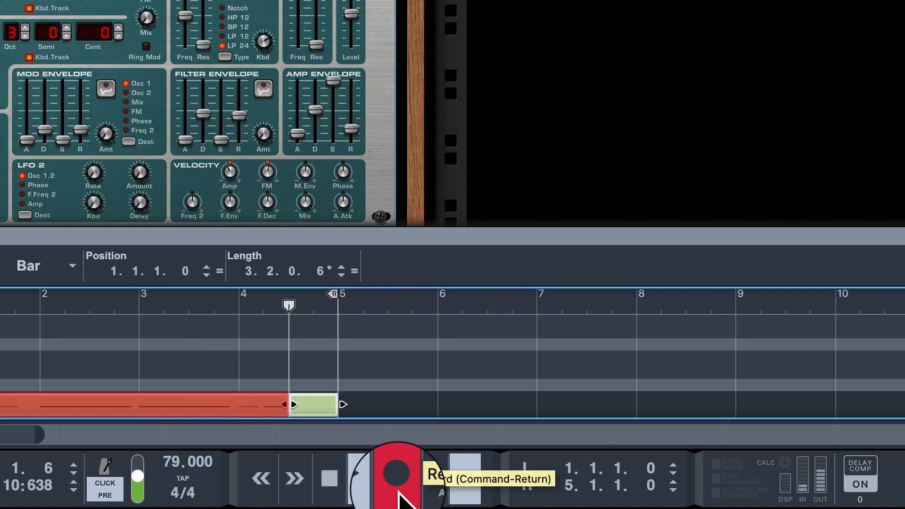
click(398, 492)
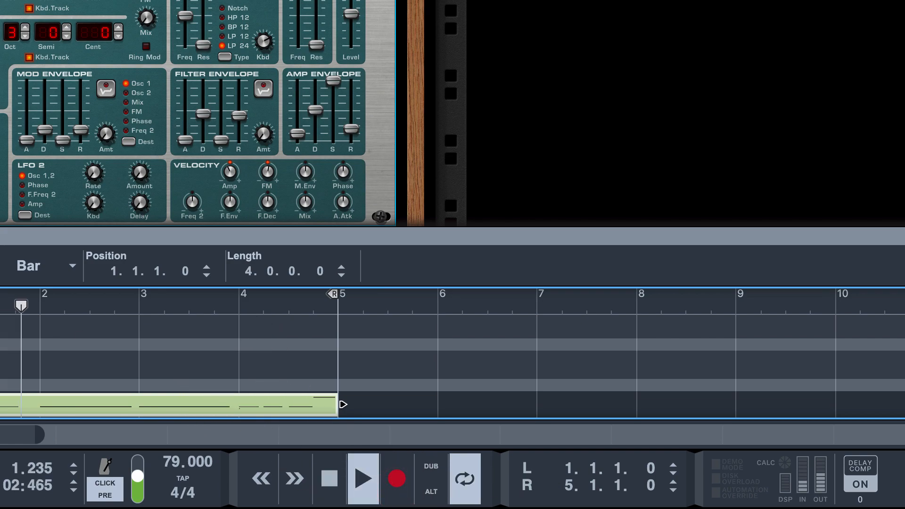
- Edit the I DUB BASS clip in an enlarged sequencer, deleting the short second note and lengthening the first note nearly to bar 2
double_click(37, 399)
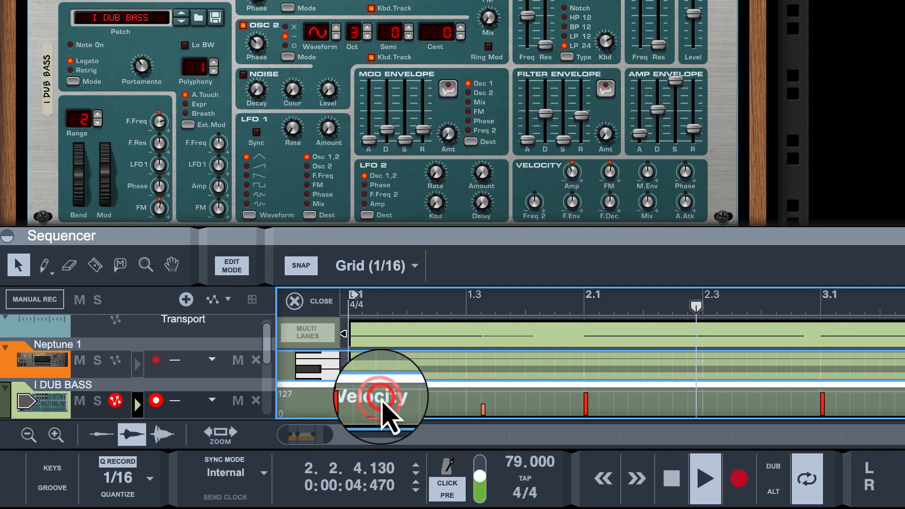
drag(506, 230, 503, 0)
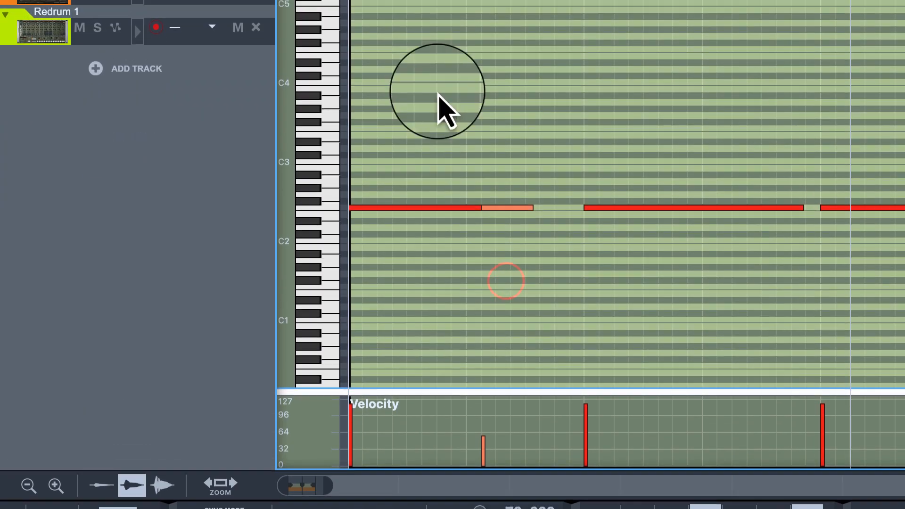
drag(508, 163, 524, 250)
key(Delete)
click(468, 349)
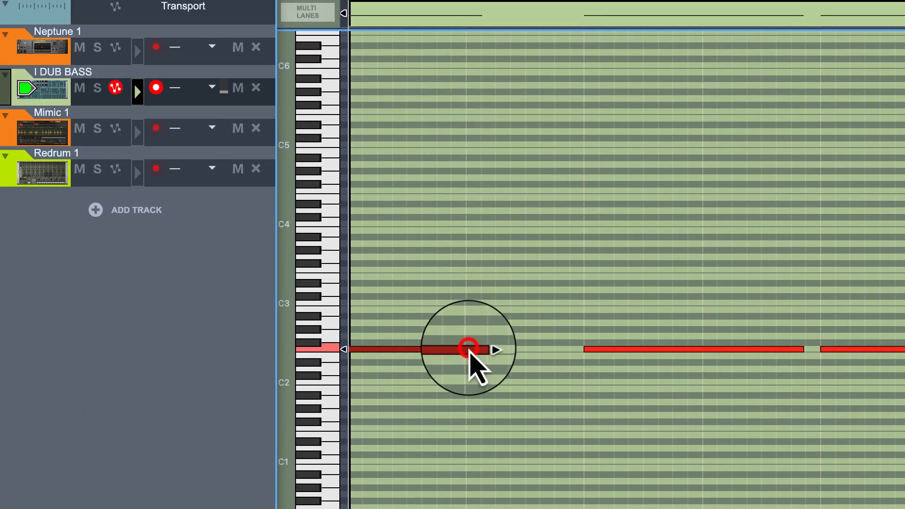
drag(485, 350, 568, 350)
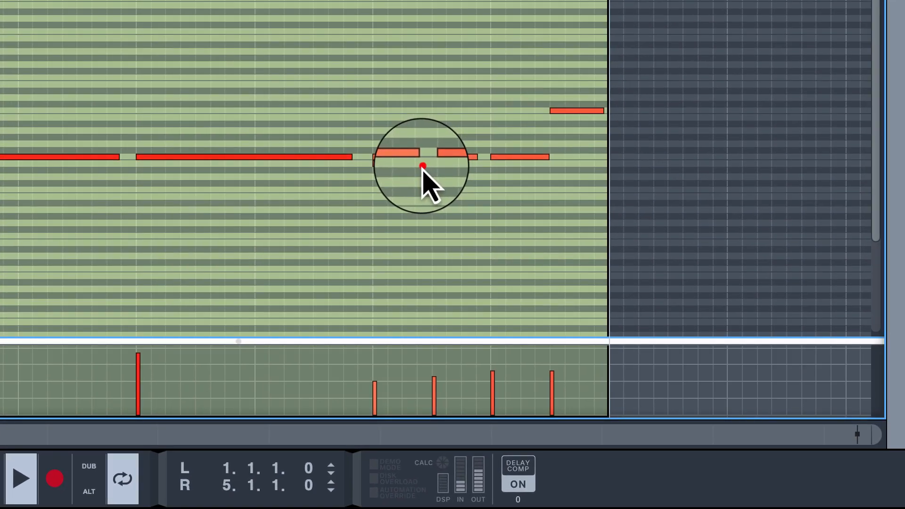
mouse_move(421, 162)
mouse_down()
mouse_move(327, 179)
mouse_move(289, 202)
mouse_up()
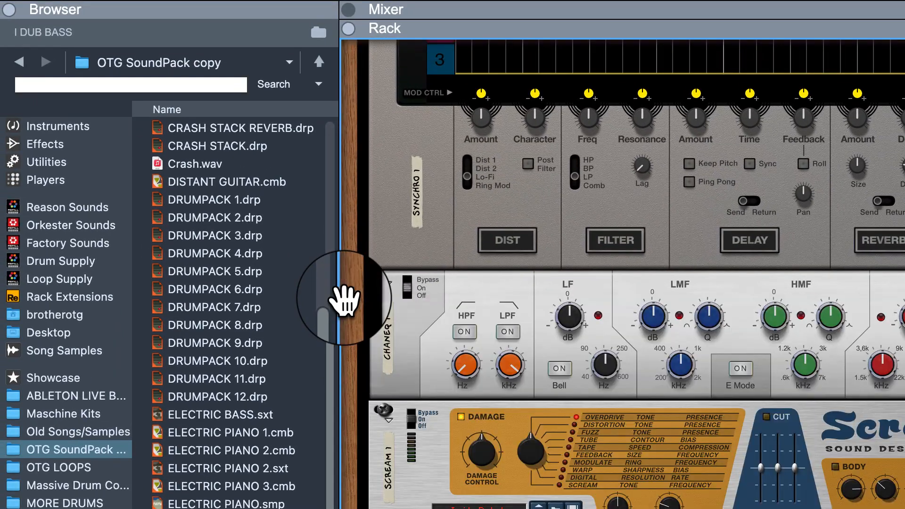
- Load ELECTRIC PIANO.smp from the OTG SoundPack folder as a new NN-19 sampler in the empty rack column
click(344, 298)
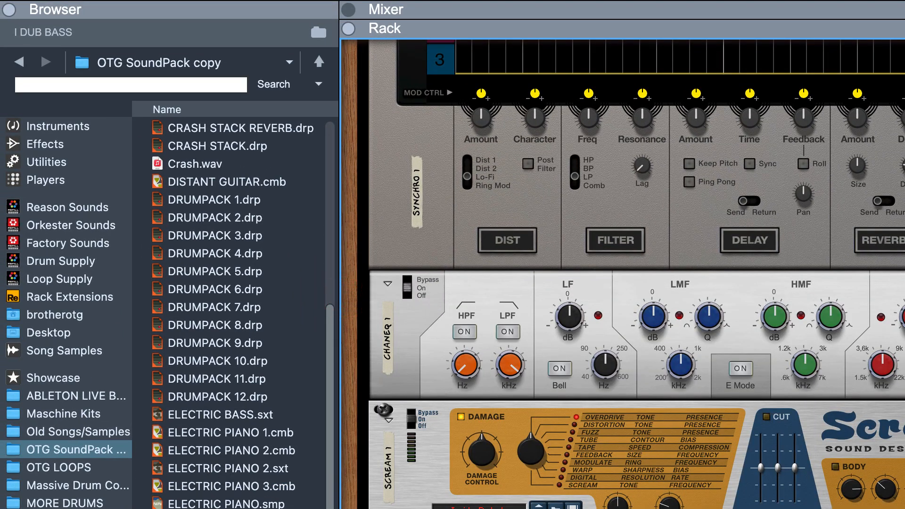
scroll(236, 311, down, 10)
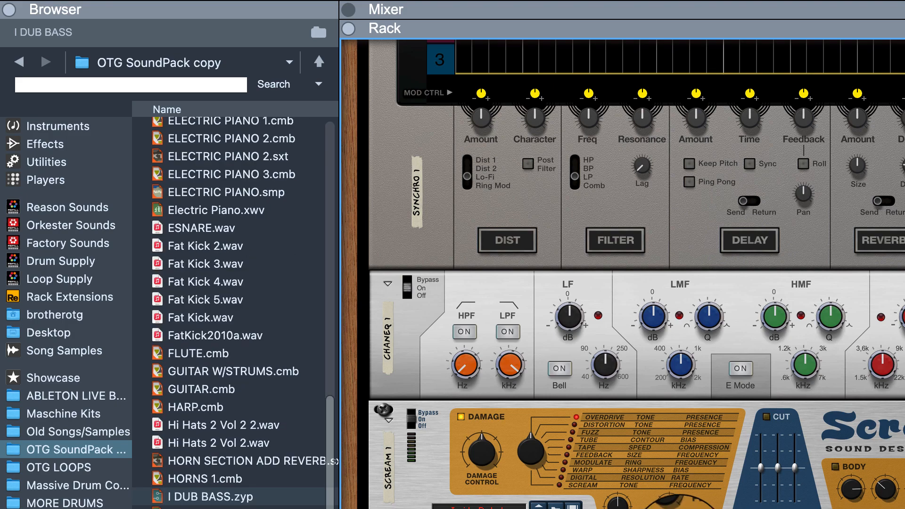
scroll(235, 311, down, 10)
scroll(236, 311, down, 5)
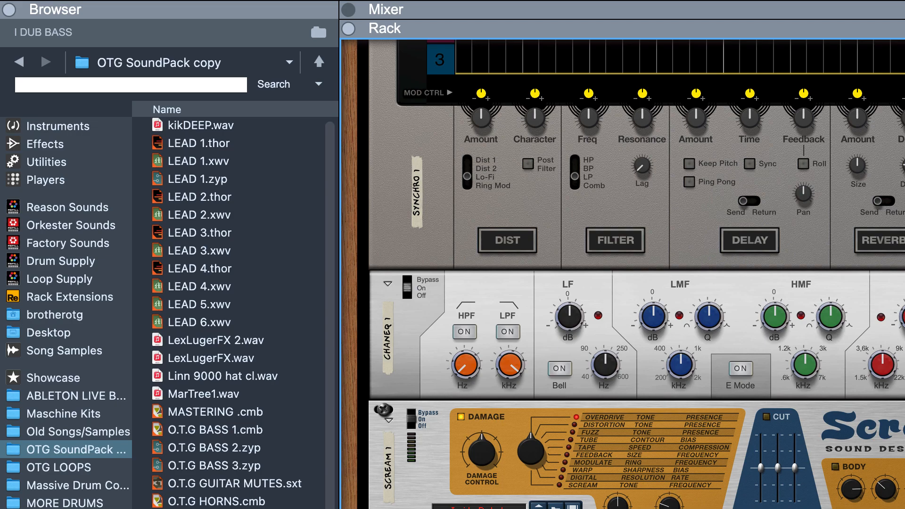
scroll(235, 311, up, 20)
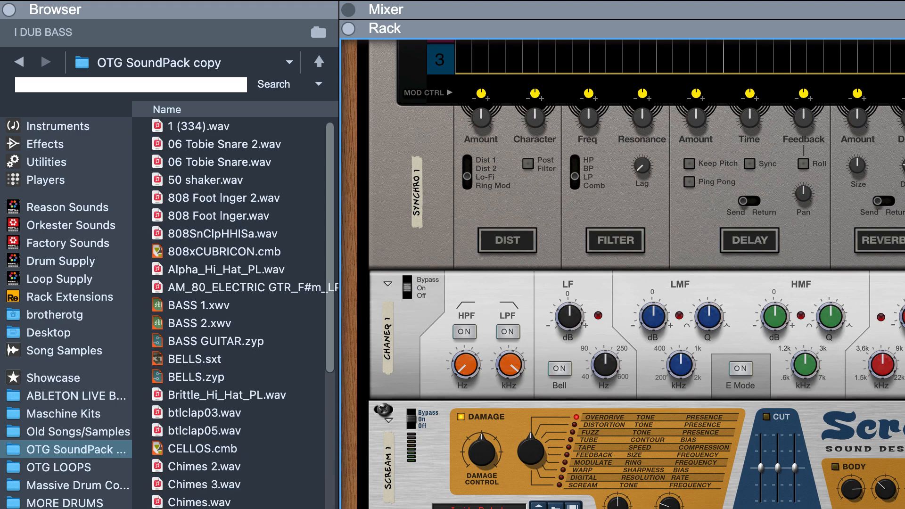
scroll(236, 311, down, 2)
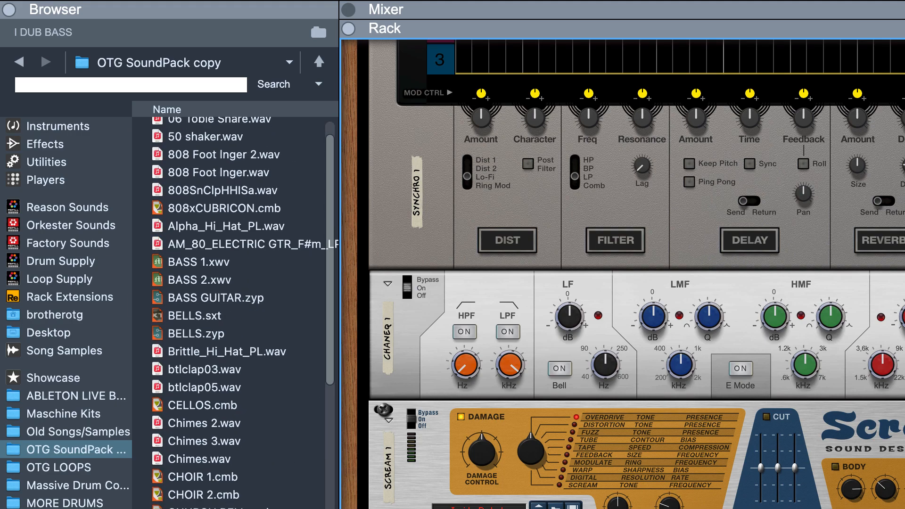
scroll(236, 311, down, 3)
scroll(236, 310, down, 14)
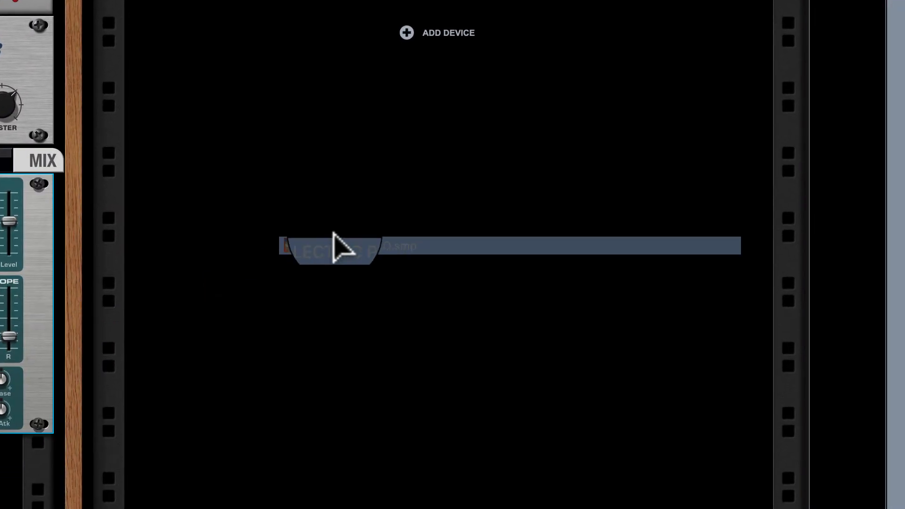
drag(333, 246, 339, 231)
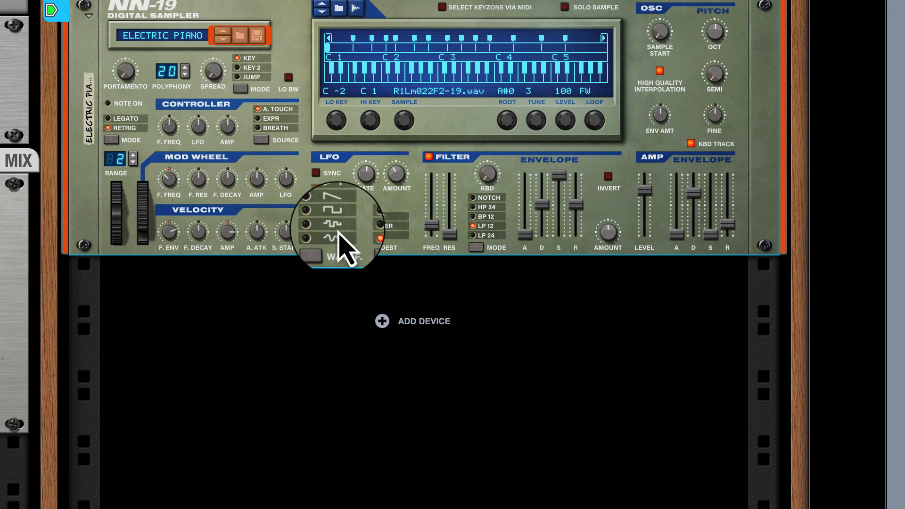
- Add a Scales & Chords player above the ELECTRIC PIANO sampler and set its scale to C Minor
scroll(313, 52, up, 10)
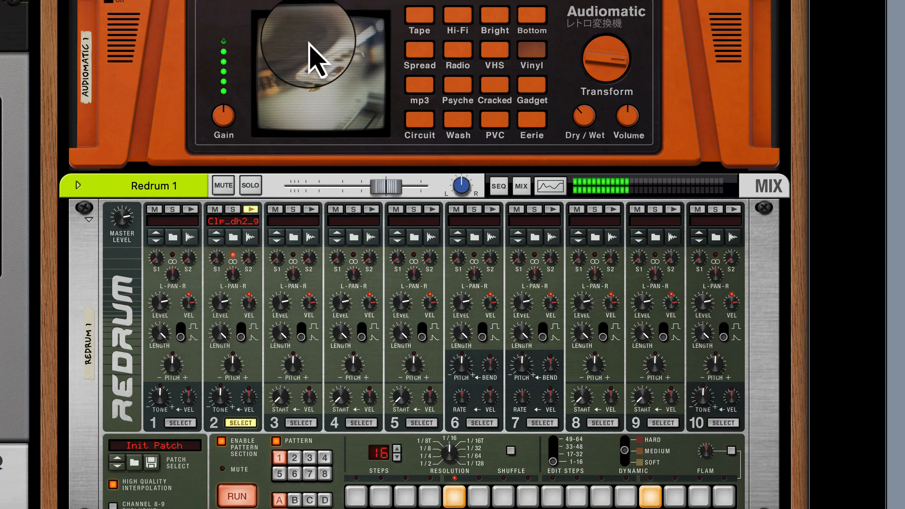
scroll(313, 57, up, 5)
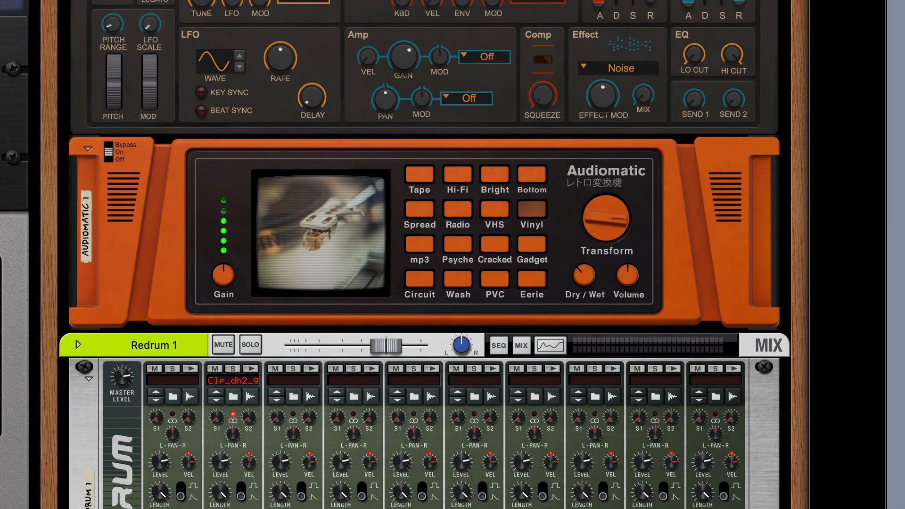
scroll(343, 202, down, 15)
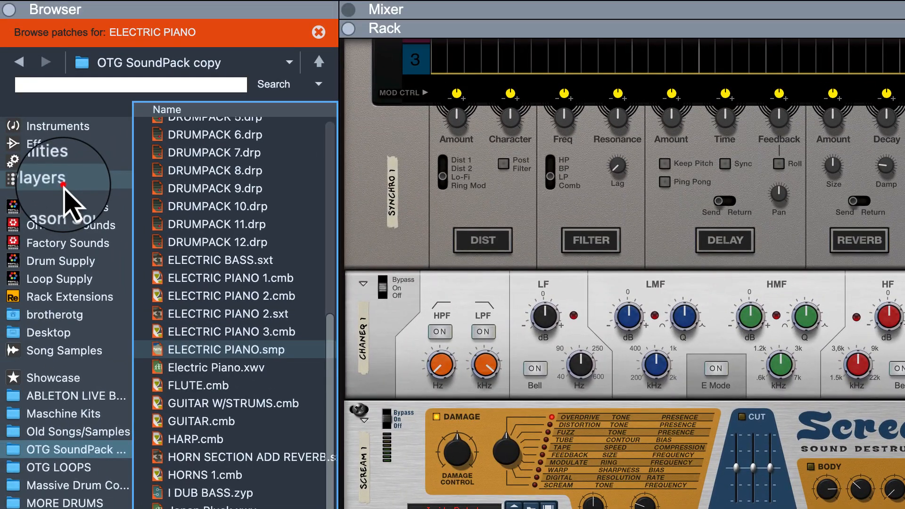
click(61, 179)
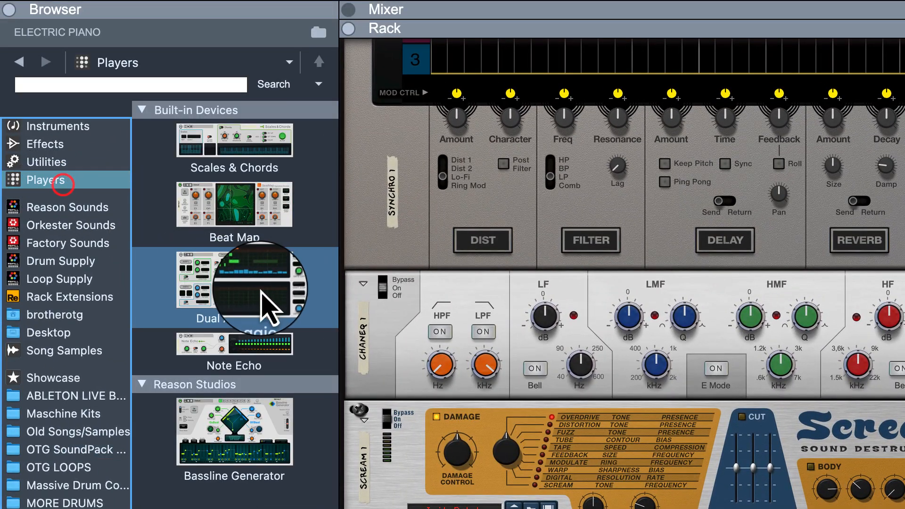
drag(203, 137, 589, 231)
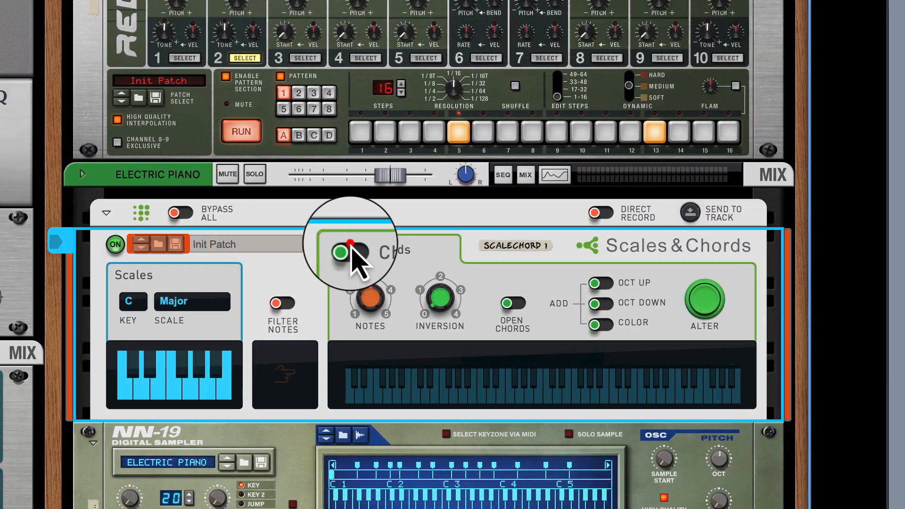
click(159, 295)
click(182, 307)
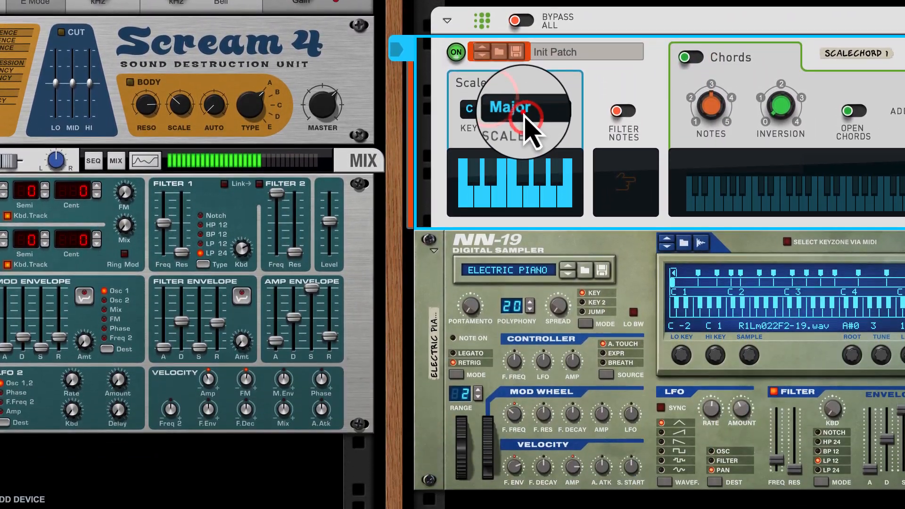
click(547, 128)
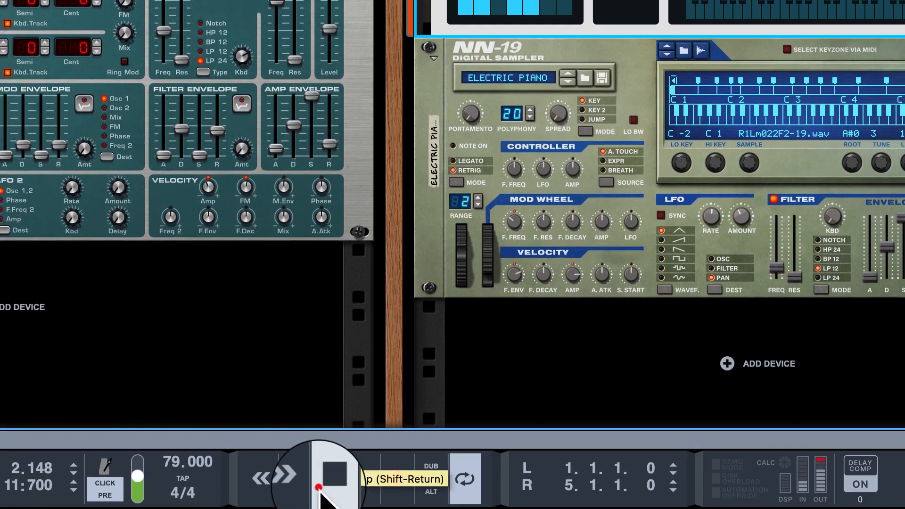
- Record an ELECTRIC PIANO clip within the bar 1 to 5 loop and open it for editing in the enlarged sequencer
click(390, 482)
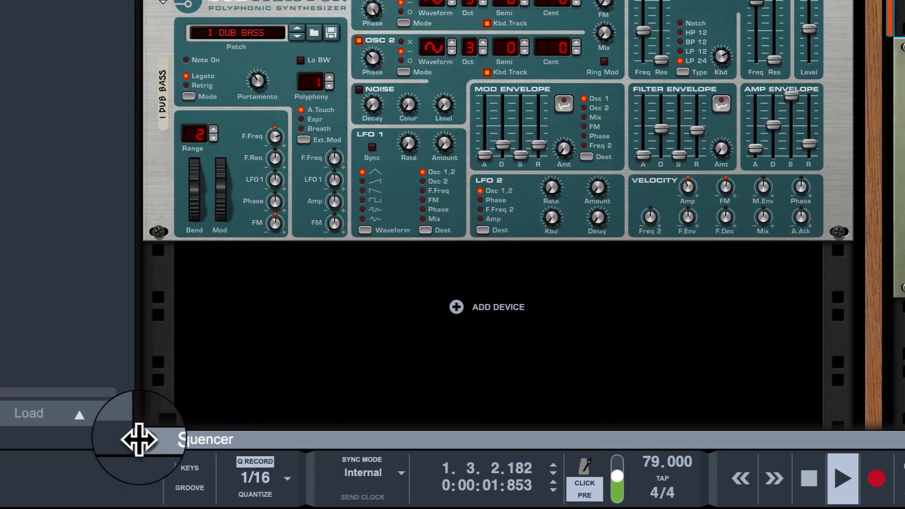
click(346, 437)
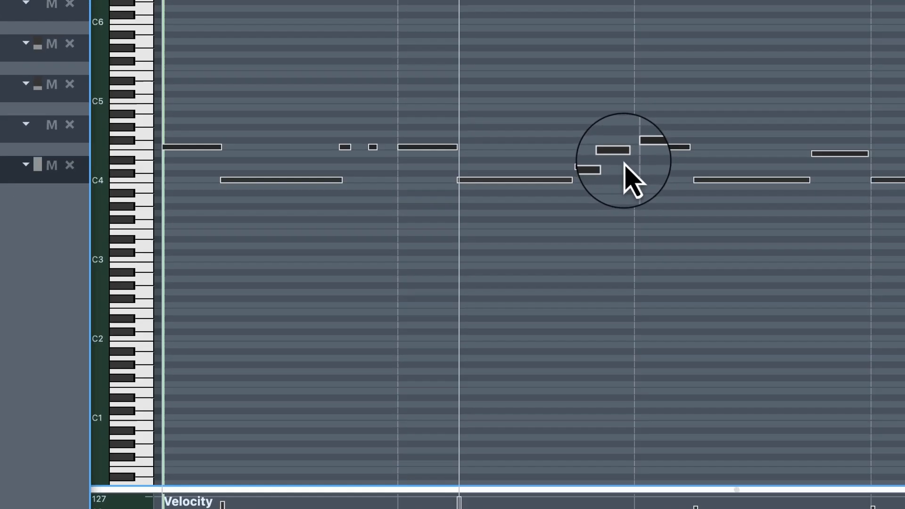
click(428, 281)
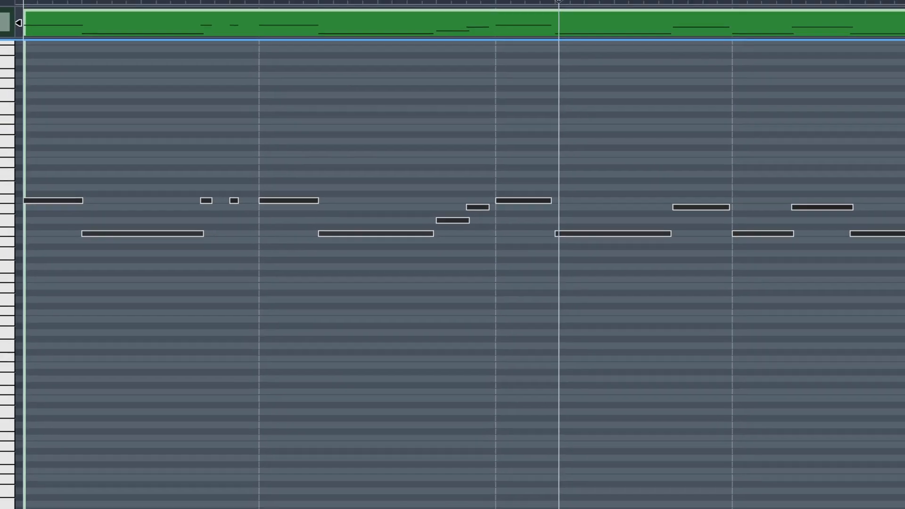
double_click(202, 122)
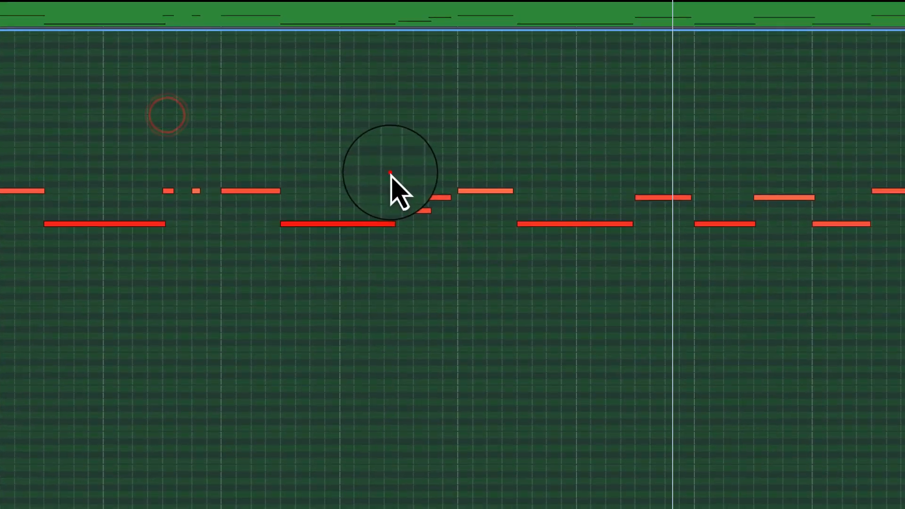
- Delete the short note after the clip's second long low note, extend that low note over the gap, and collapse the sequencer
drag(390, 172, 409, 236)
click(390, 174)
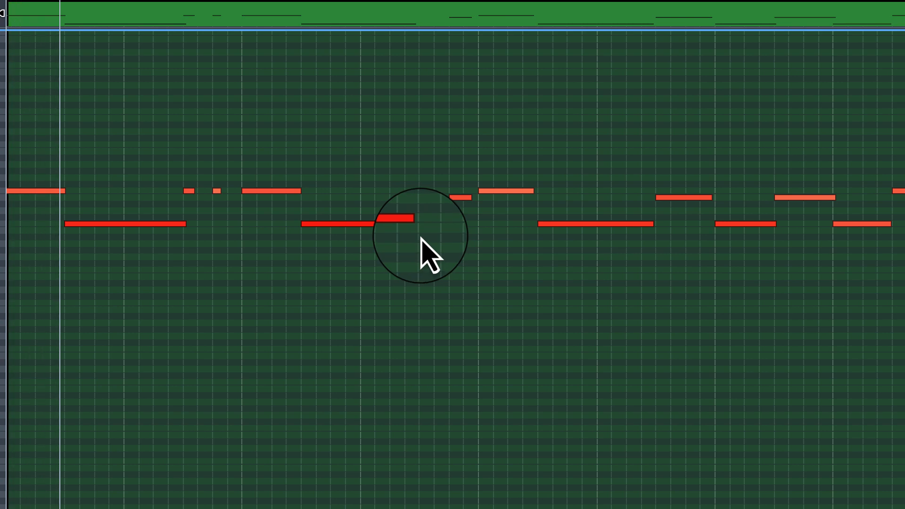
click(413, 224)
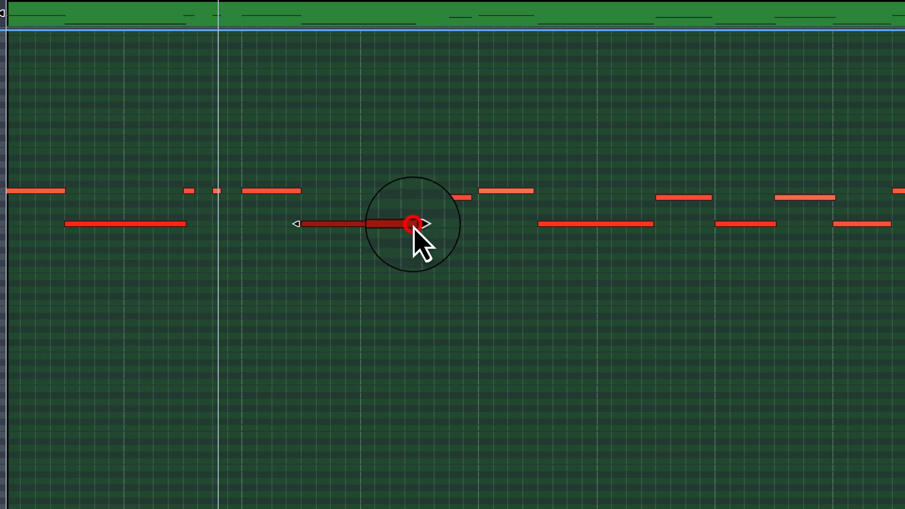
drag(421, 223, 443, 230)
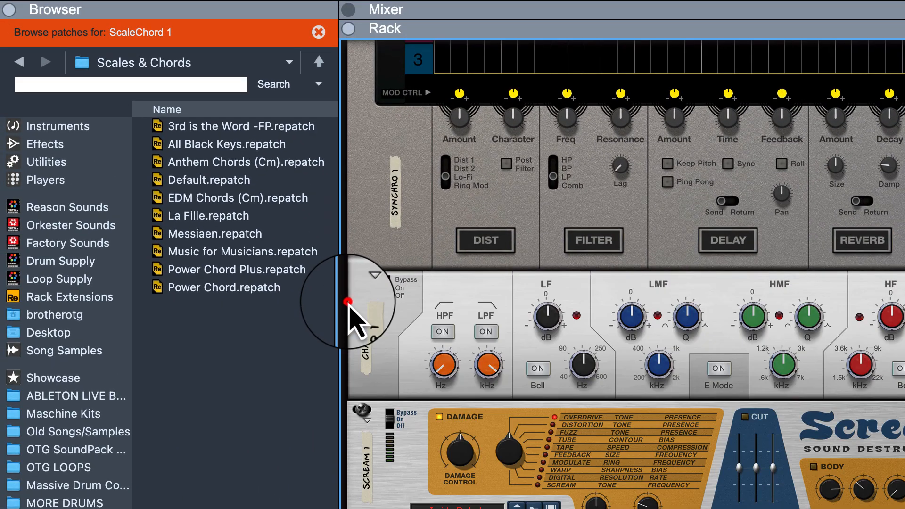
click(347, 302)
- Leave patch browsing for the Scales & Chords player and load GUITAR.cmb from the OTG SoundPack folder as a new instrument below the SubTractor
scroll(377, 348, down, 2)
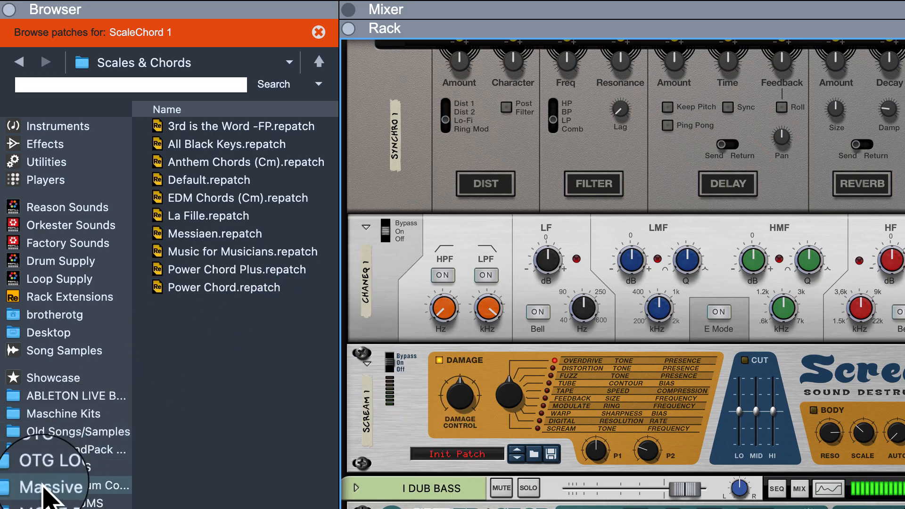
click(56, 205)
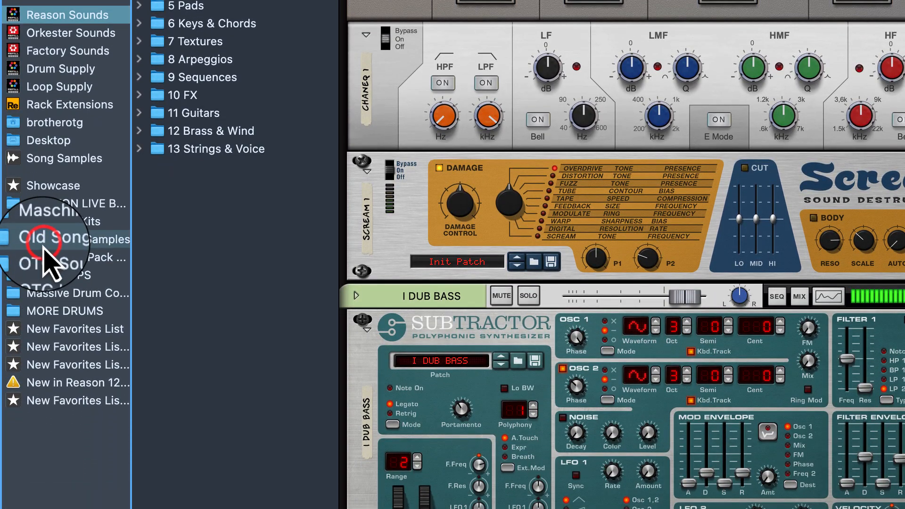
click(43, 448)
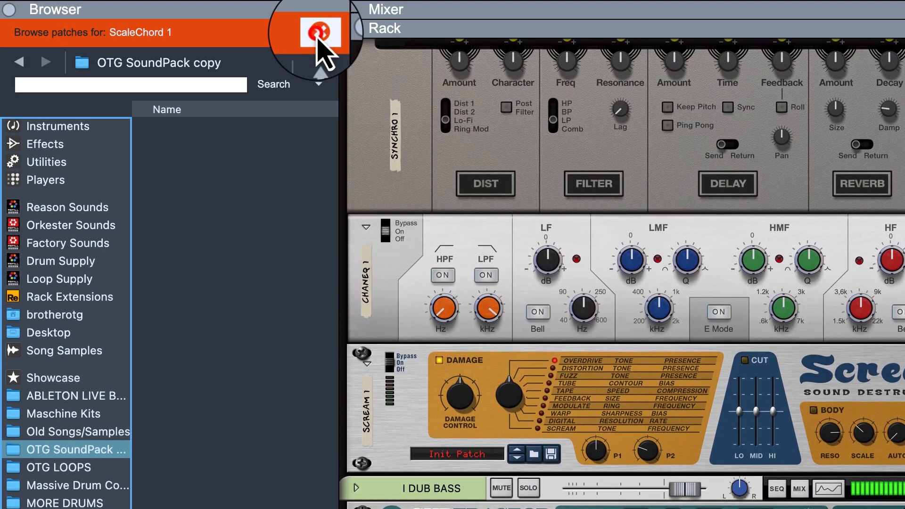
click(317, 33)
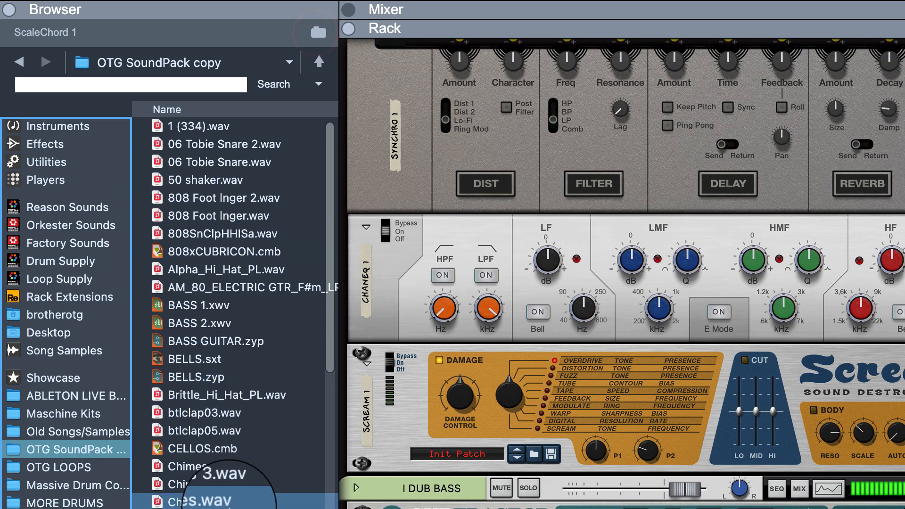
scroll(227, 505, down, 7)
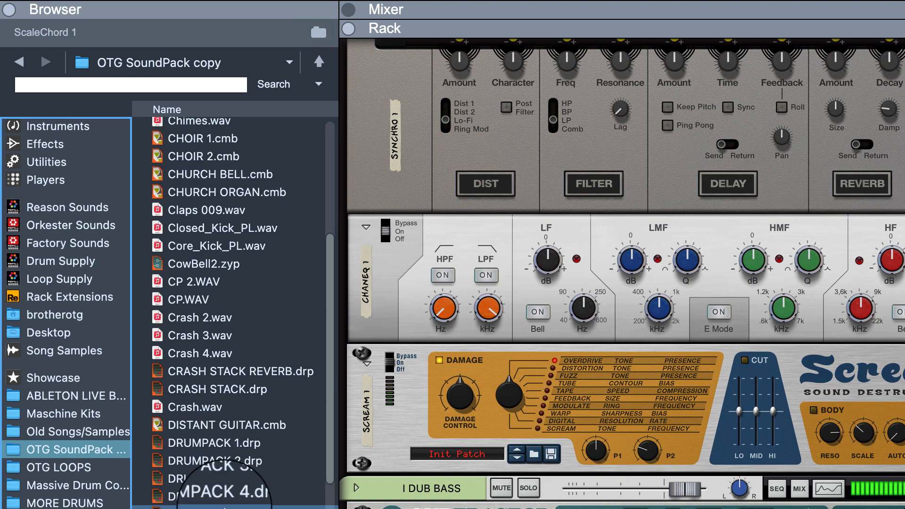
scroll(221, 507, down, 3)
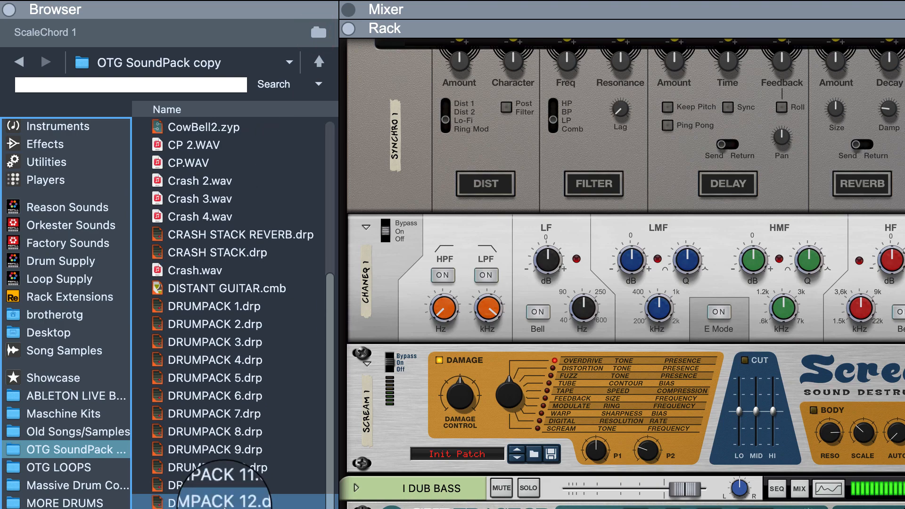
scroll(224, 502, down, 4)
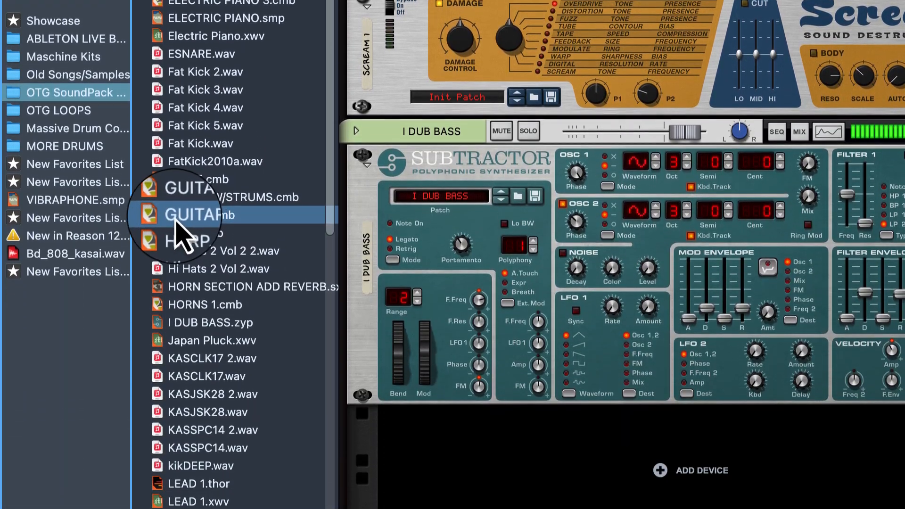
drag(177, 221, 257, 393)
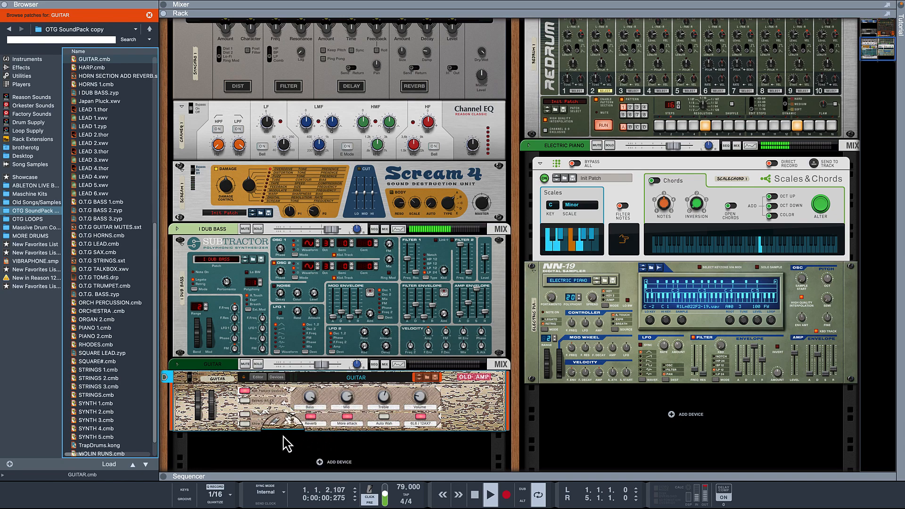
- Record a GUITAR clip within the bar 1 to 5 loop and slightly lower the guitar's mix channel level
scroll(332, 442, down, 2)
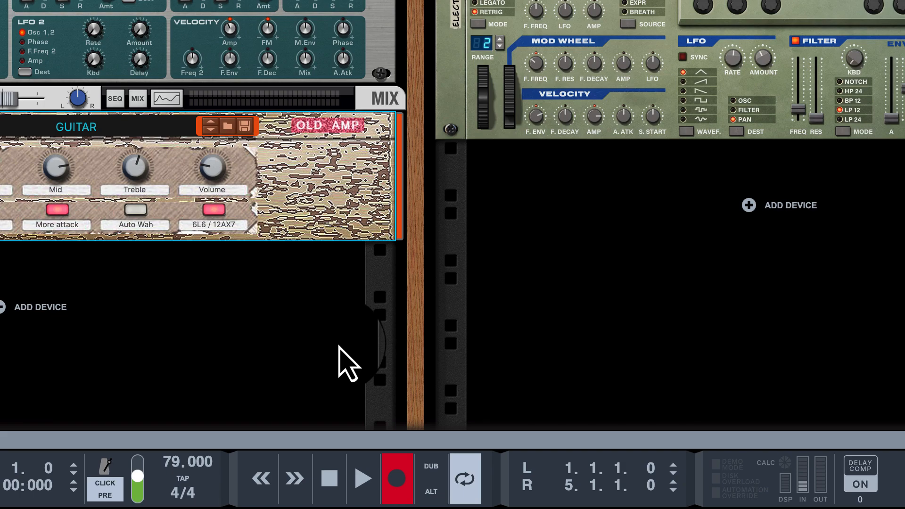
key(space)
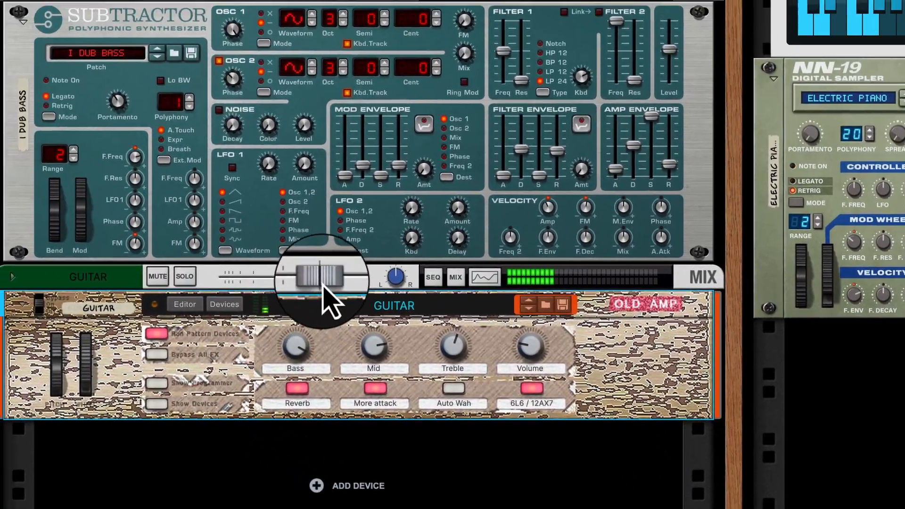
drag(323, 284, 316, 284)
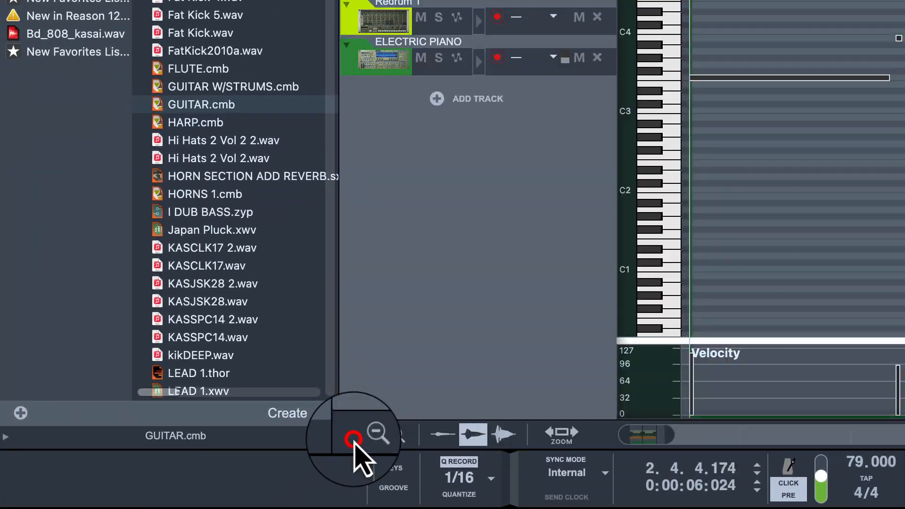
- Open the GUITAR clip in the enlarged sequencer, move its first two short notes up to C4, and collapse the sequencer
click(881, 149)
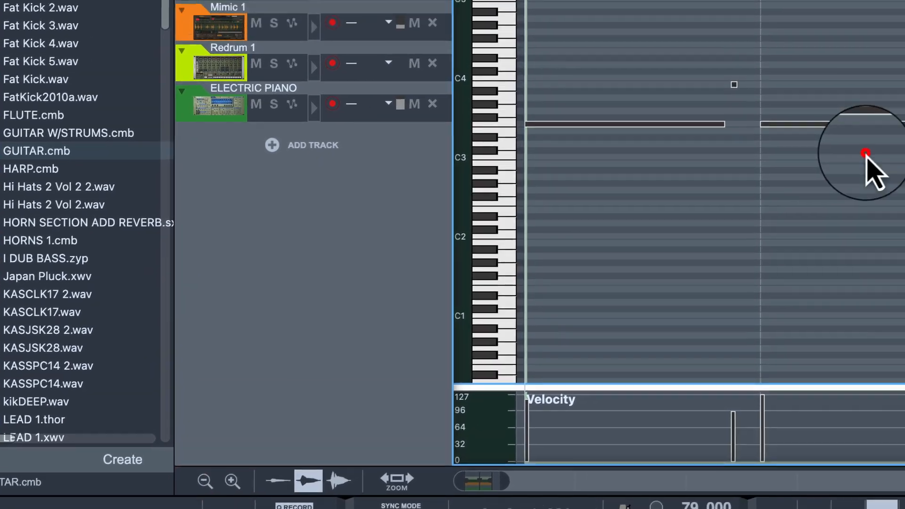
double_click(370, 290)
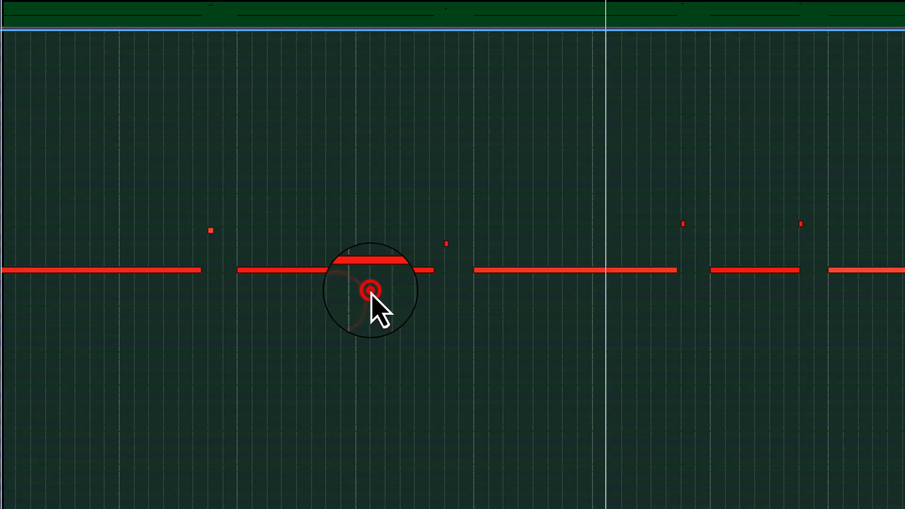
drag(403, 215, 457, 244)
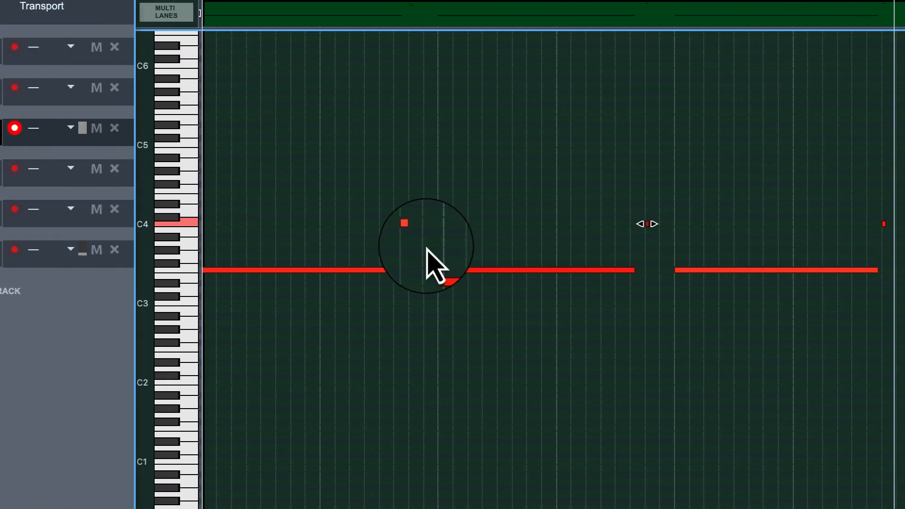
drag(539, 238, 569, 222)
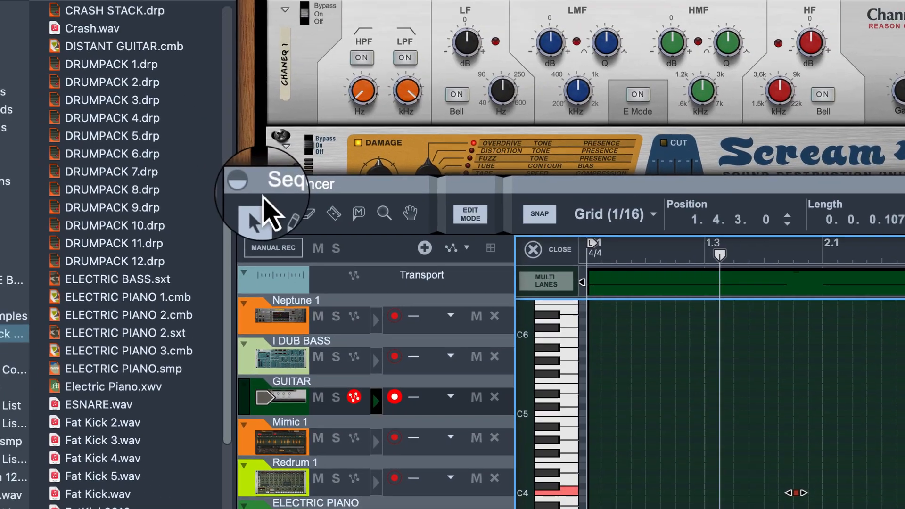
click(250, 189)
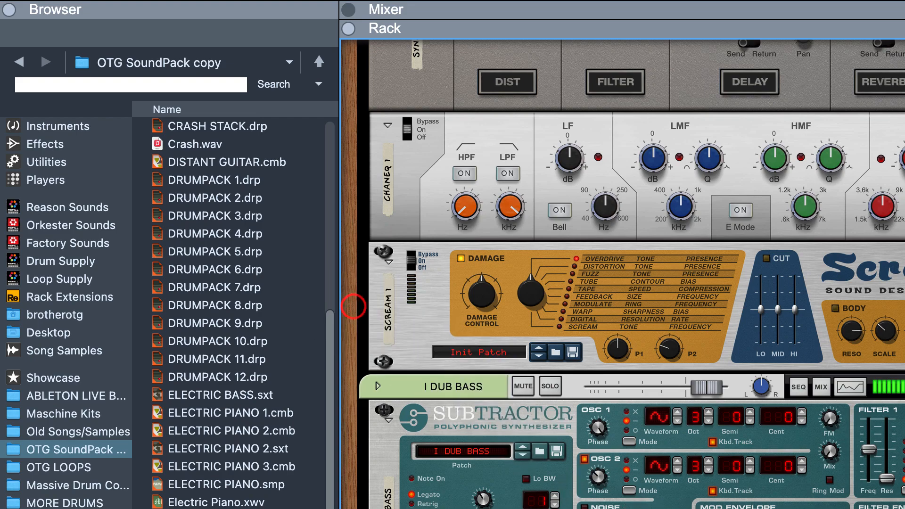
- Audition LEAD 3.xwv and other patches in the OTG SoundPack folder, and load PIANO 1.cmb as a new instrument below the electric piano
scroll(280, 499, down, 10)
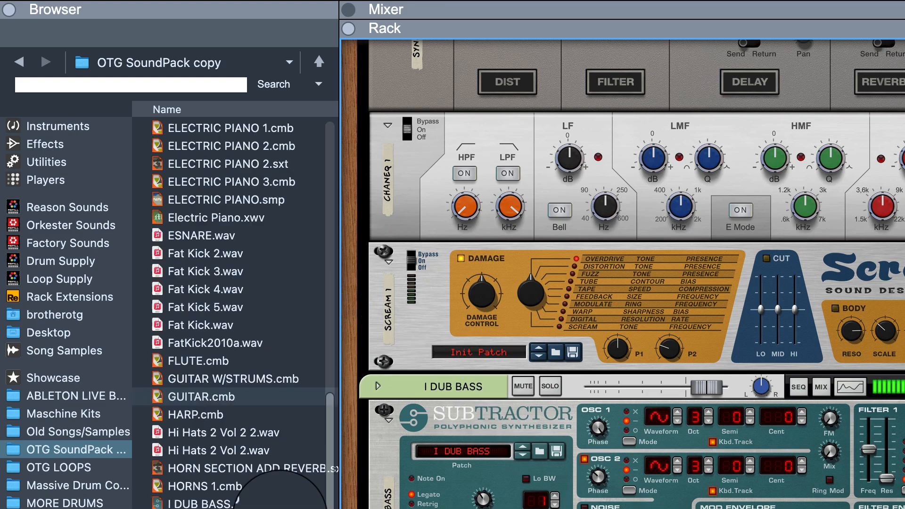
scroll(280, 504, down, 3)
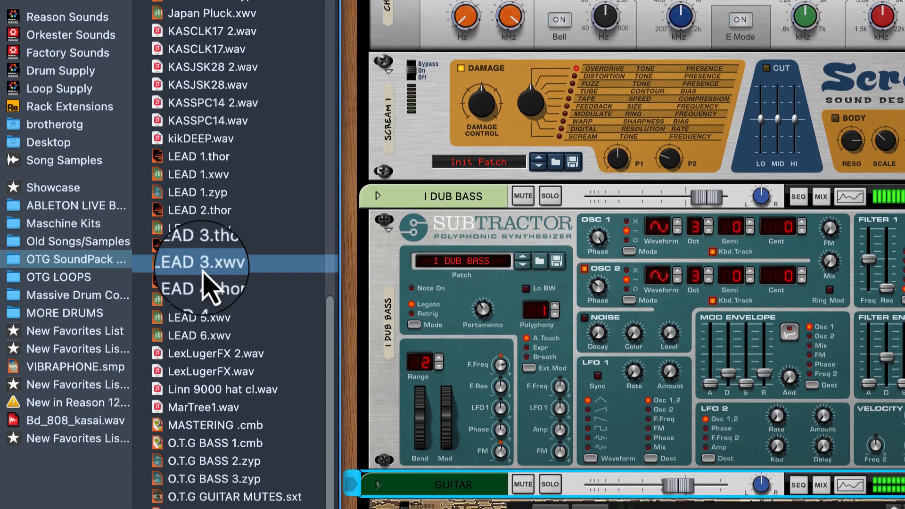
click(199, 384)
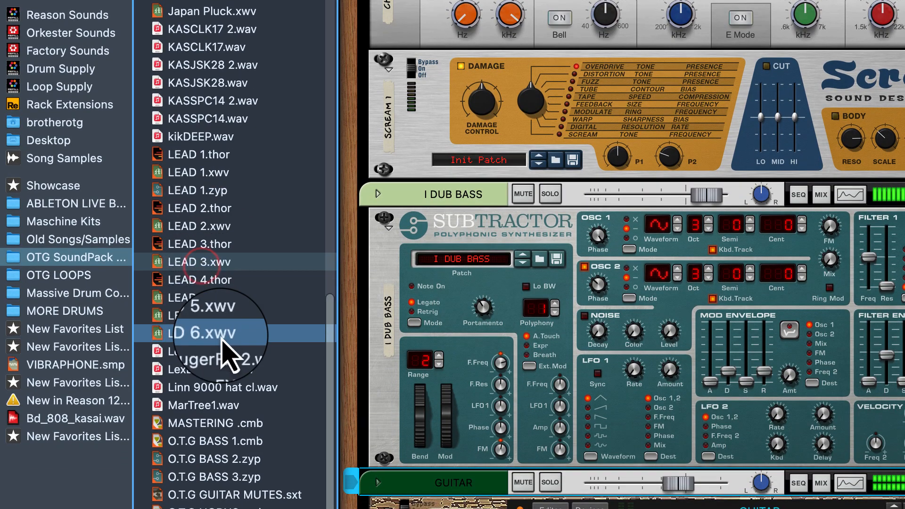
scroll(221, 316, up, 5)
scroll(219, 323, down, 6)
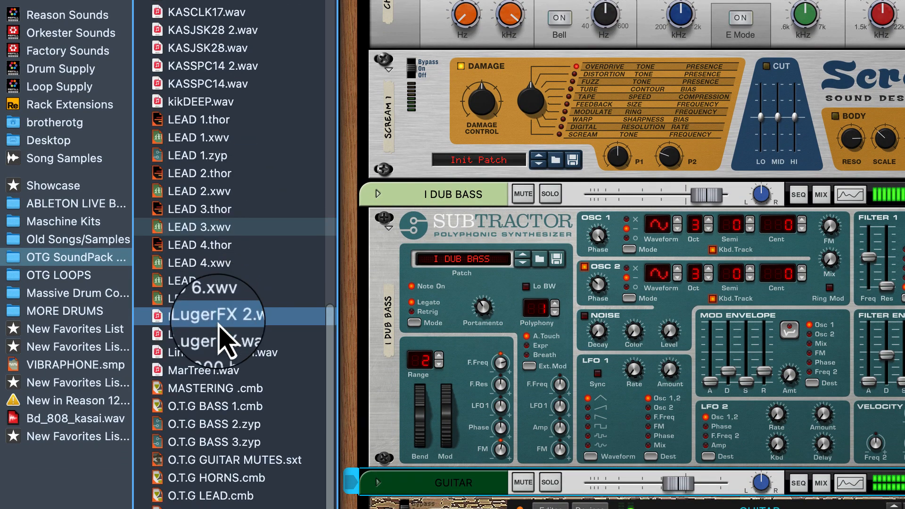
scroll(203, 505, down, 3)
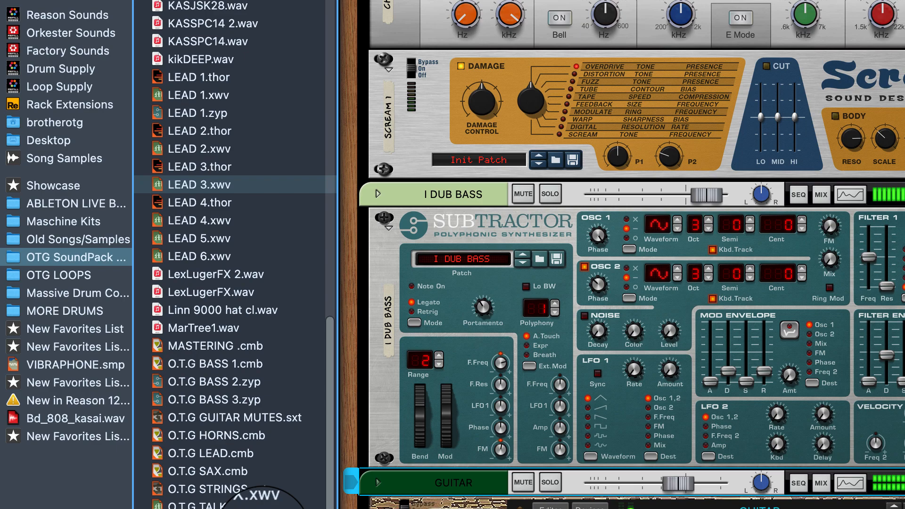
scroll(263, 505, down, 1)
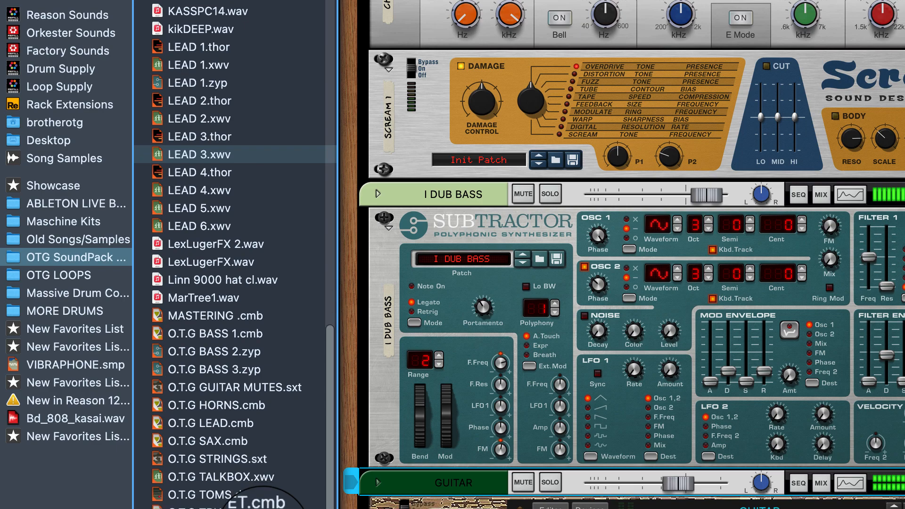
scroll(262, 505, down, 1)
click(206, 290)
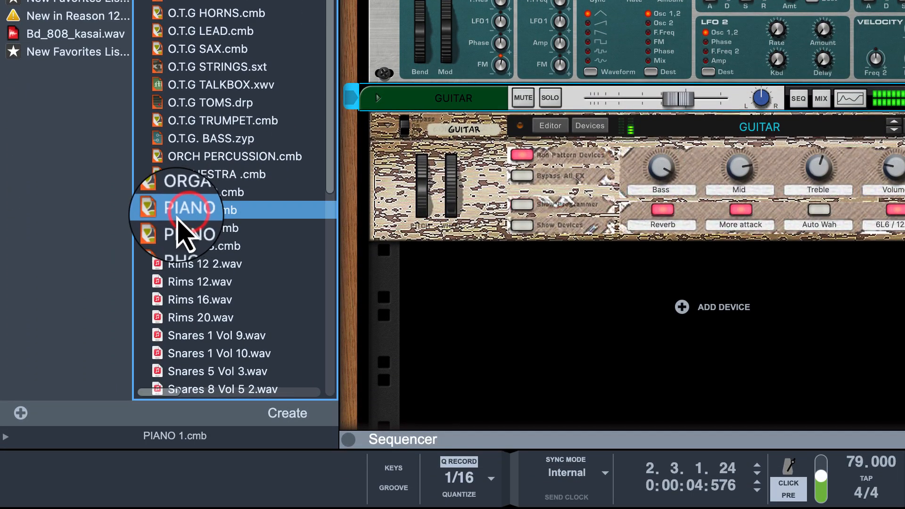
drag(178, 217, 250, 219)
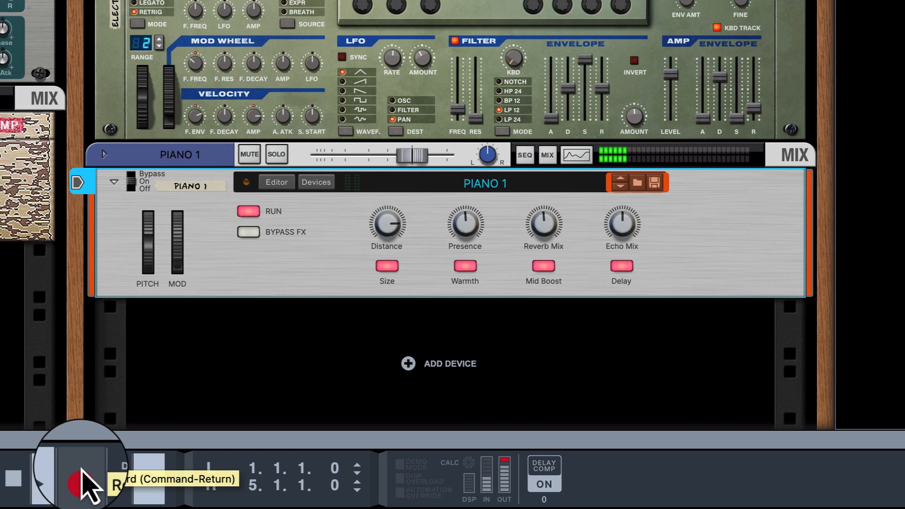
- Record a trial PIANO 1 clip within the bar 1 to 5 loop and delete it in the enlarged sequencer
click(57, 483)
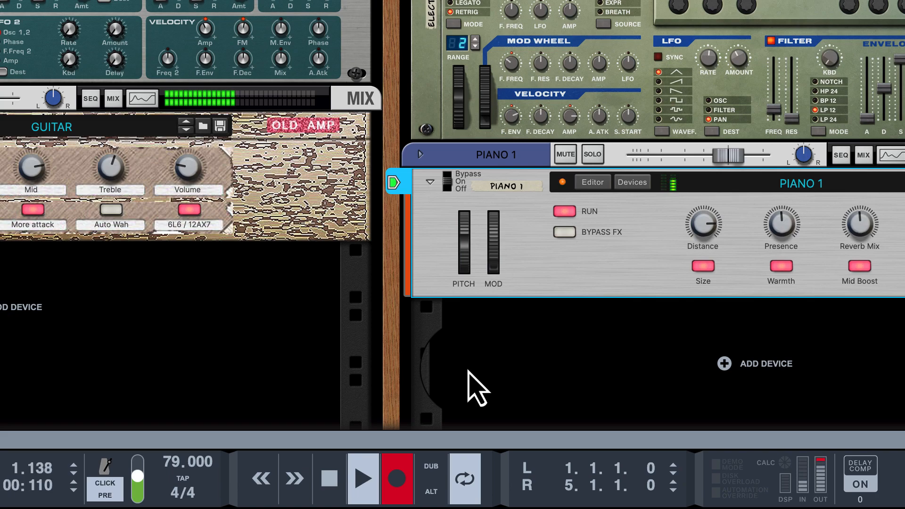
click(395, 480)
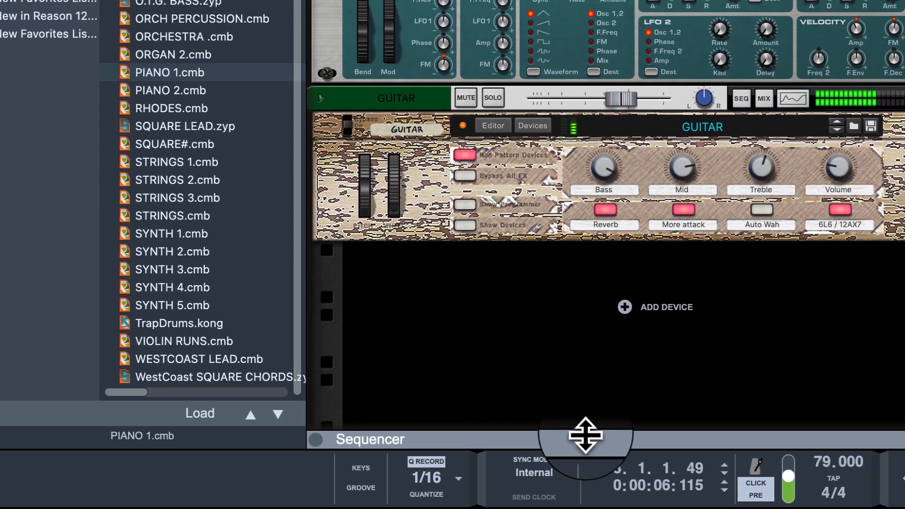
drag(618, 432, 678, 0)
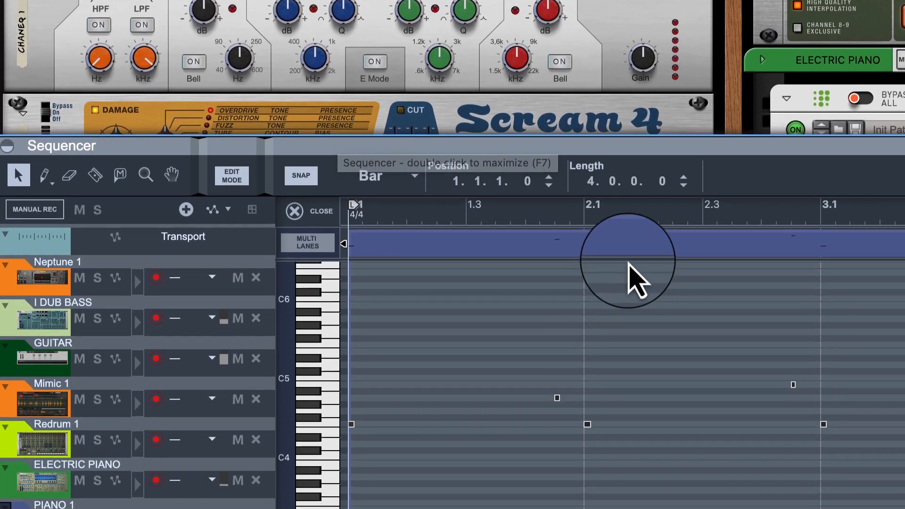
click(622, 399)
key(Delete)
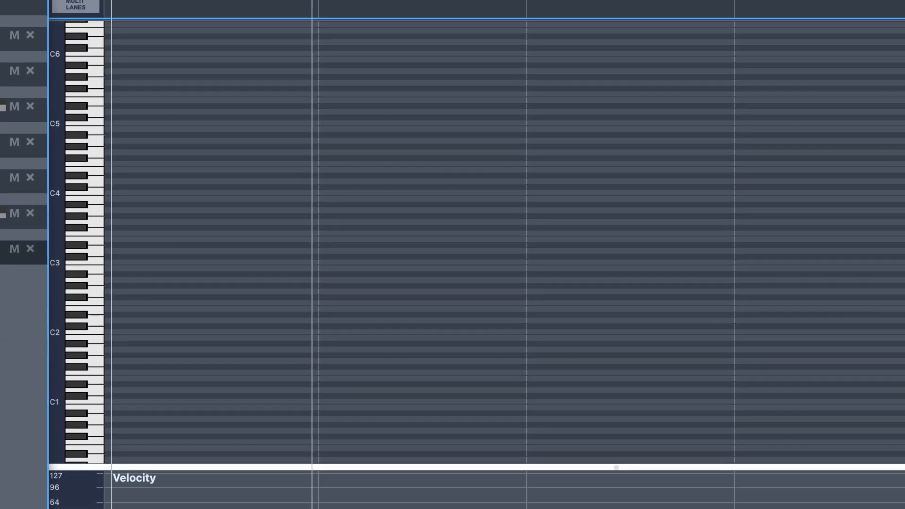
- Record a new PIANO 1 clip over the bar 1 to 5 loop and shrink the sequencer to expose the rack
click(347, 483)
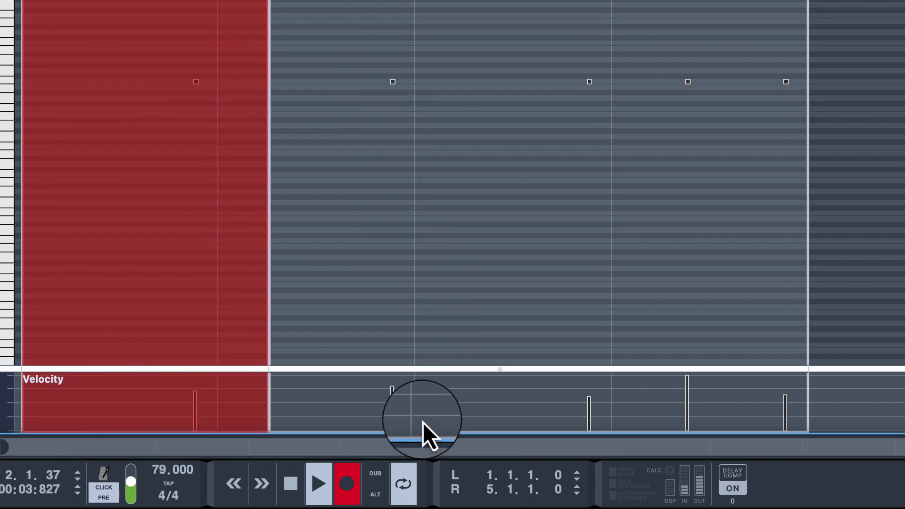
click(352, 477)
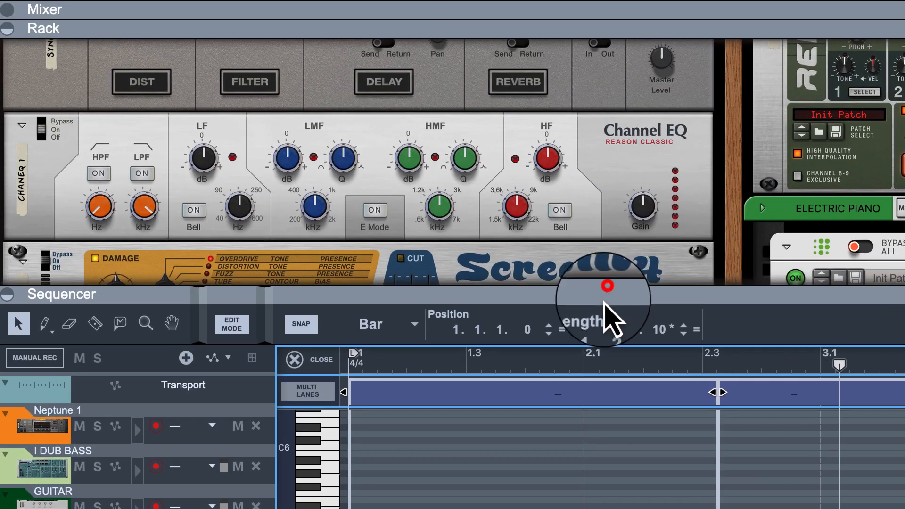
drag(523, 192, 525, 424)
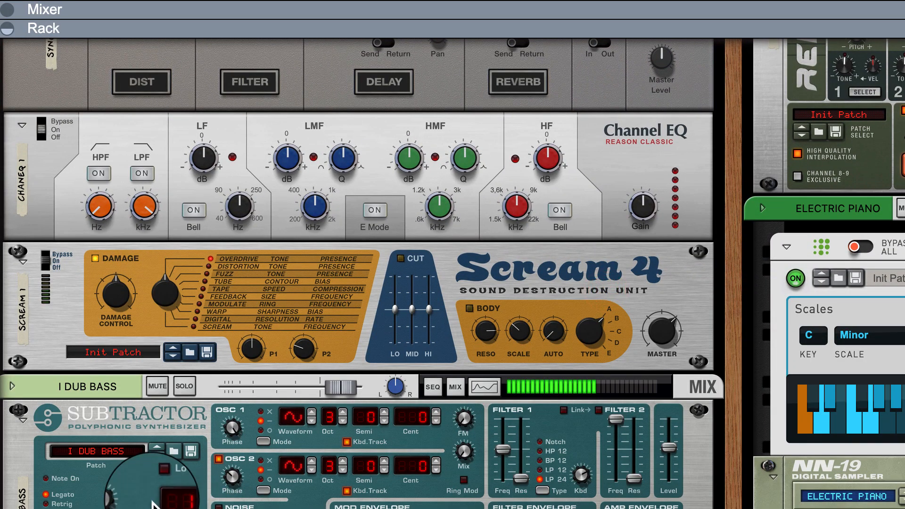
- Load O.T.G GUITAR MUTES.sxt as a new instrument below GUITAR and record a four-bar clip with it
scroll(153, 506, down, 8)
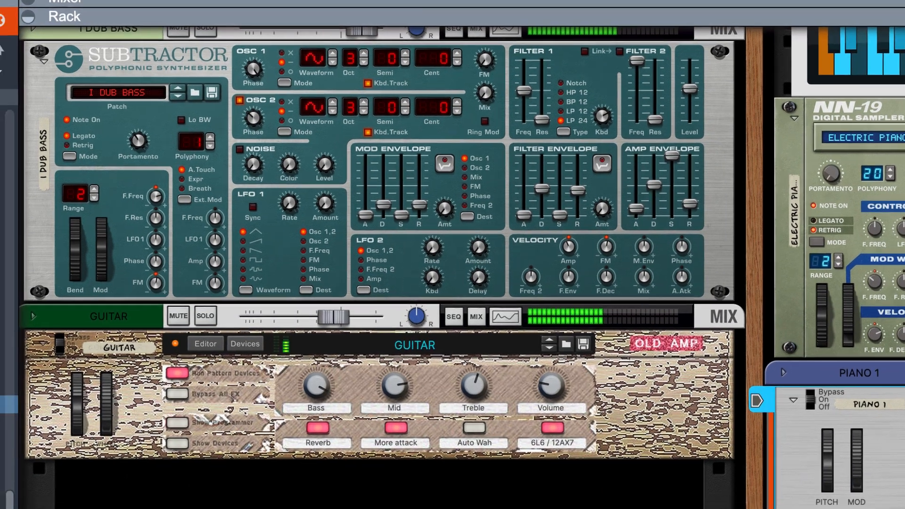
drag(142, 282, 637, 384)
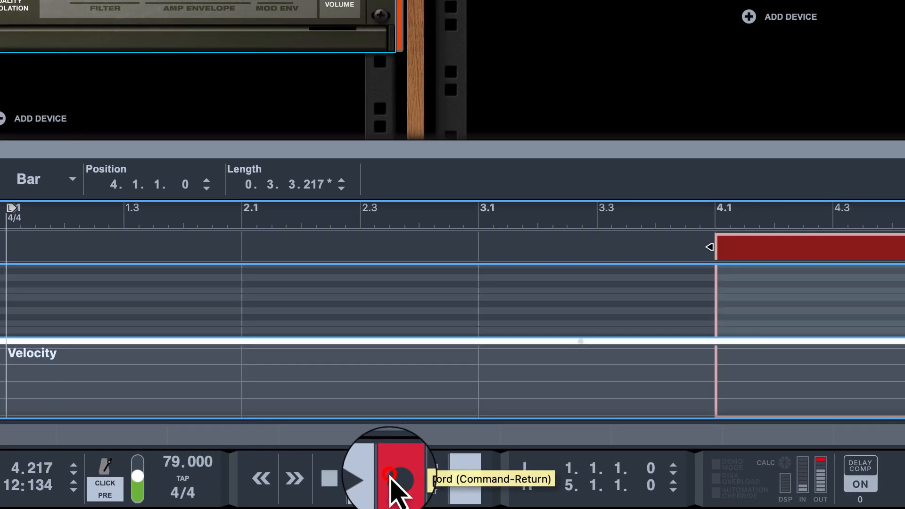
click(390, 476)
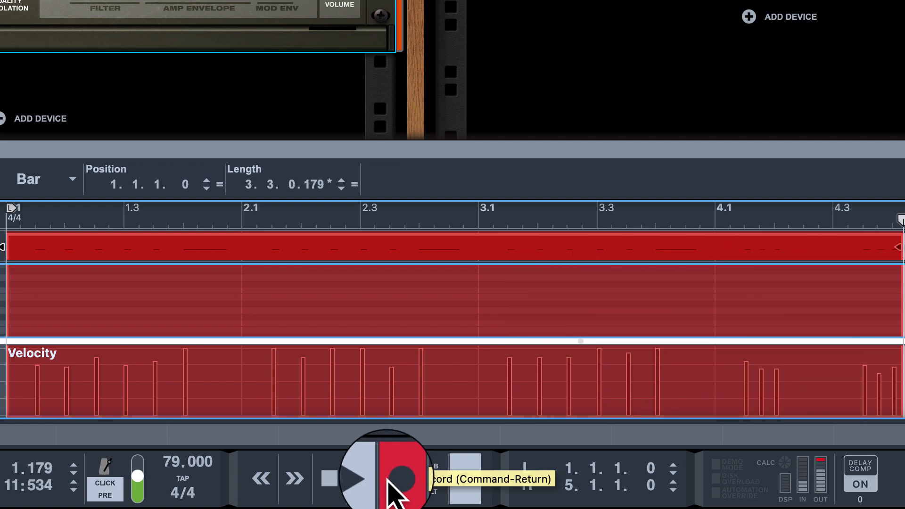
click(388, 479)
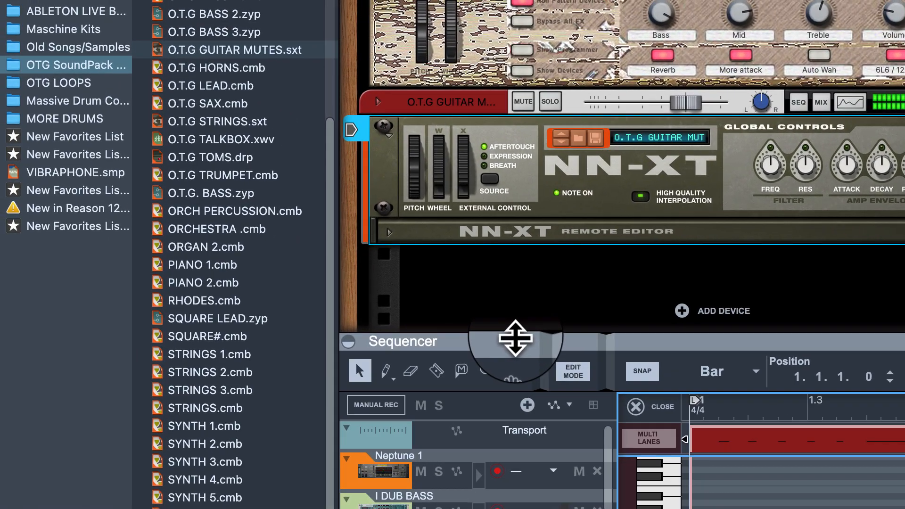
drag(515, 338, 519, 366)
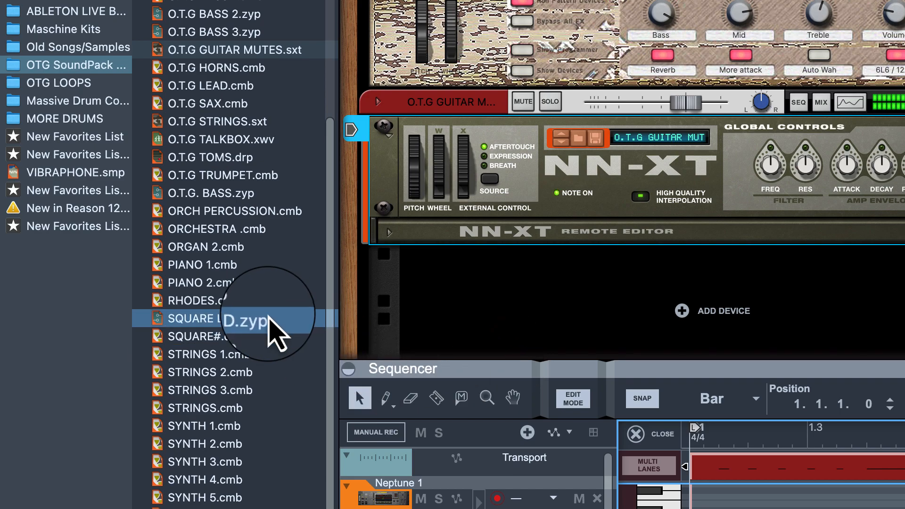
- Load STRINGS 1.cmb as a new instrument below PIANO 1 and record a clip with one sustained part per bar
click(179, 375)
drag(174, 355, 294, 197)
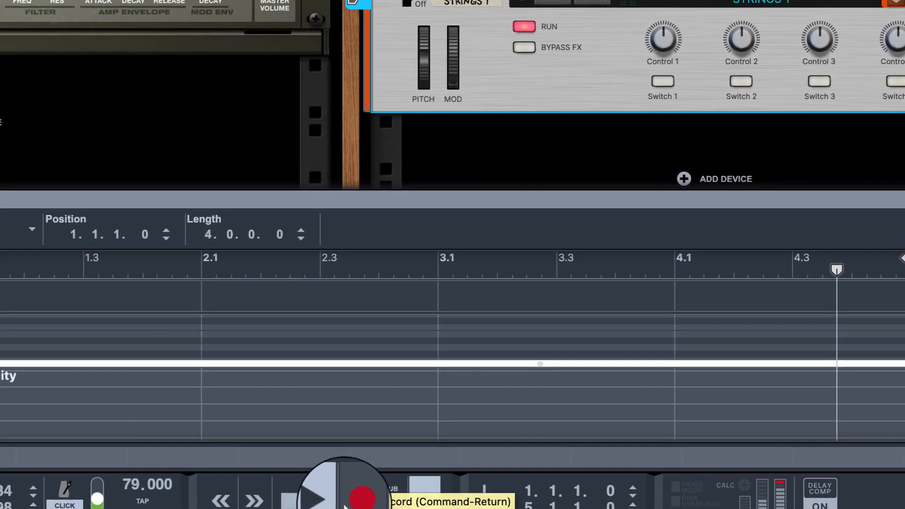
click(384, 482)
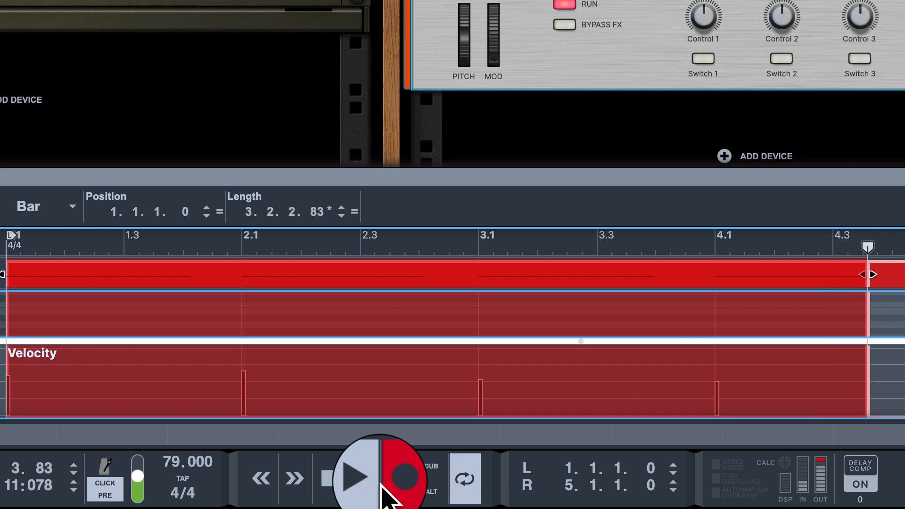
click(390, 480)
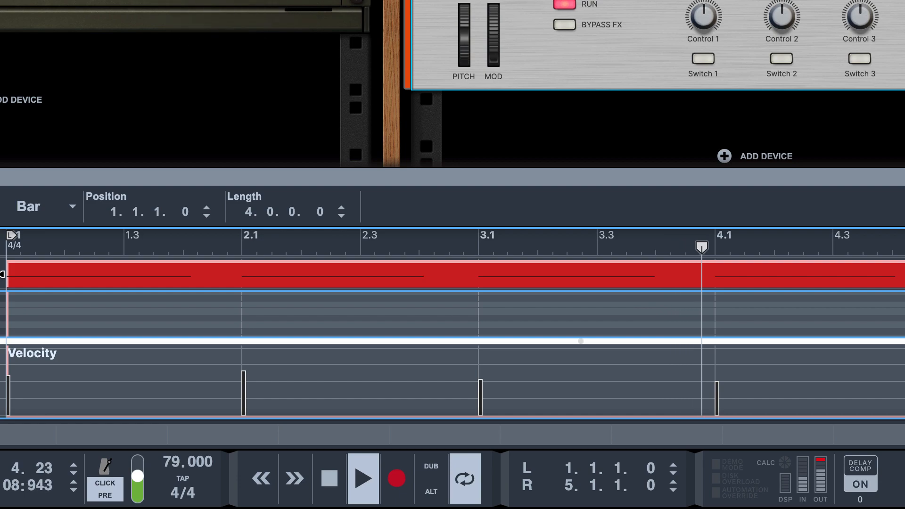
- Load CELLOS.cmb as a new instrument below the guitar mutes NN-XT and slightly raise its mix channel level
scroll(452, 83, down, 3)
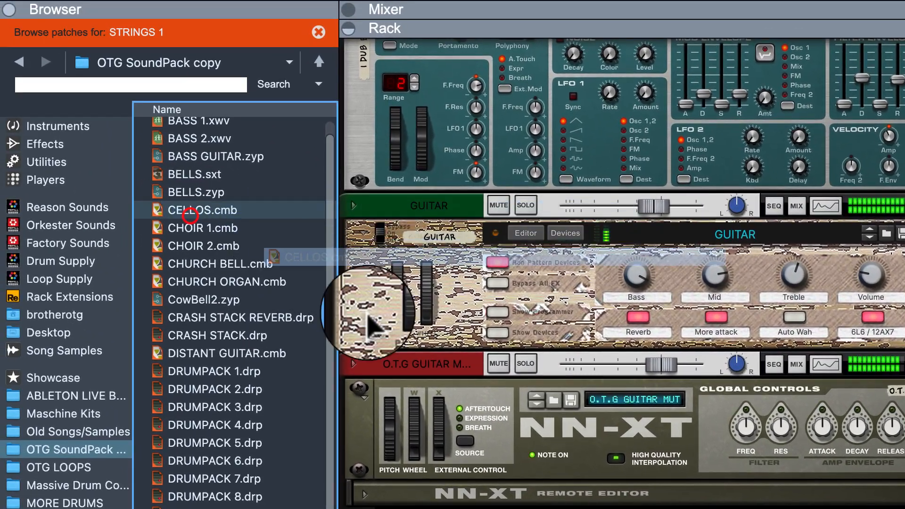
click(186, 256)
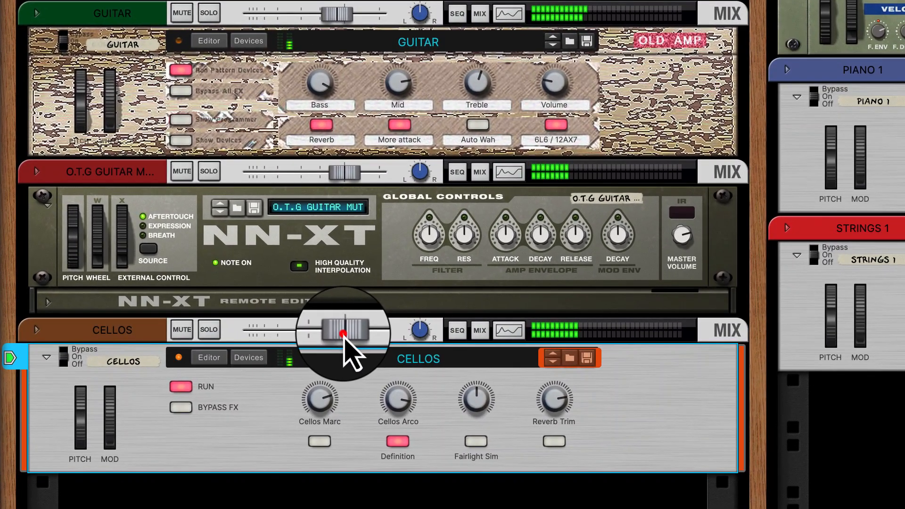
drag(343, 334, 349, 335)
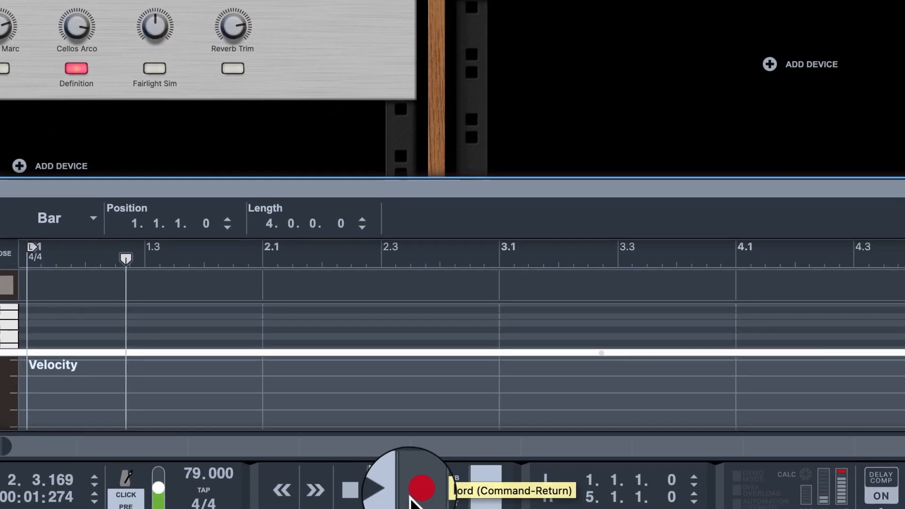
- Record a four-bar CELLOS clip within the bar 1 to 5 loop
click(415, 489)
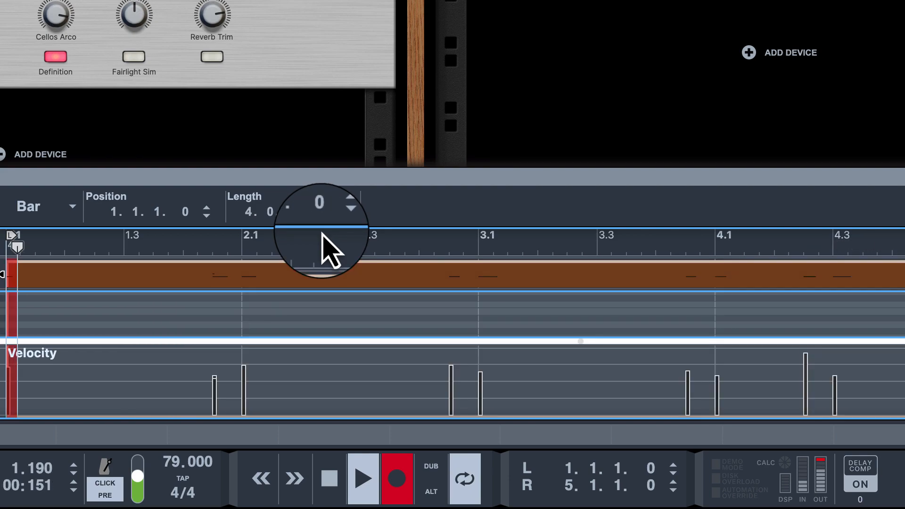
click(385, 475)
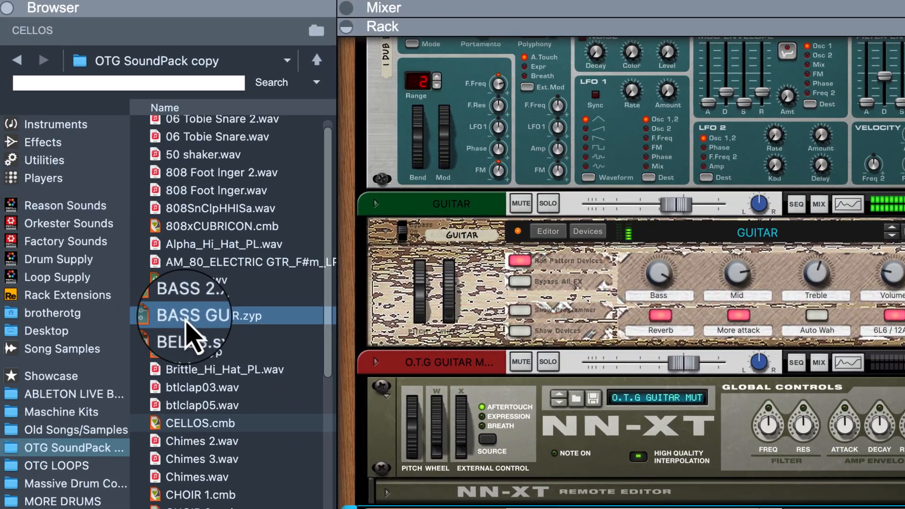
- Load BELLS.zyp from the OTG SoundPack folder as a new SubTractor below STRINGS 1 and slightly raise the synth's output level
click(187, 318)
click(188, 330)
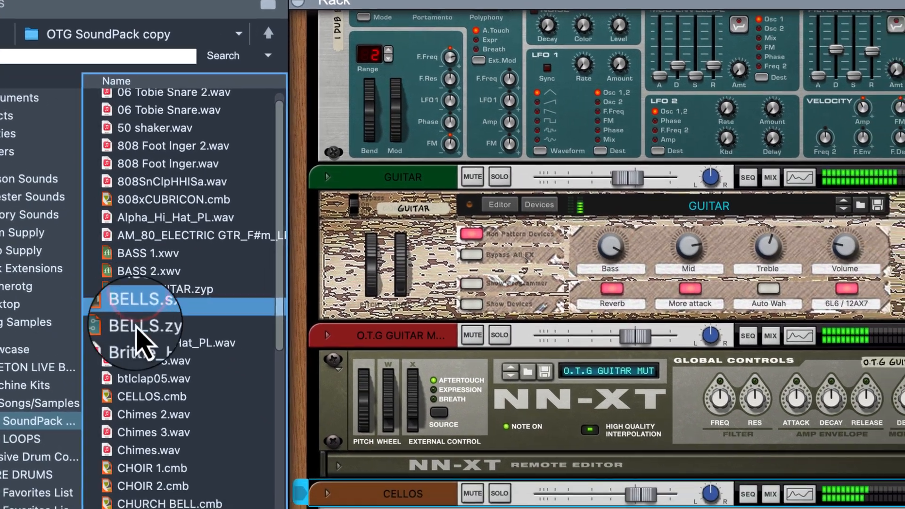
drag(187, 356, 838, 448)
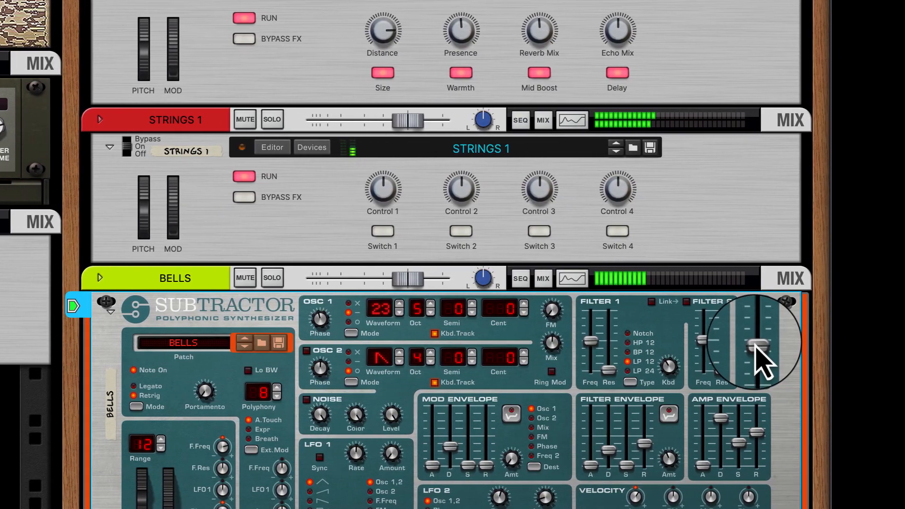
drag(754, 346, 755, 333)
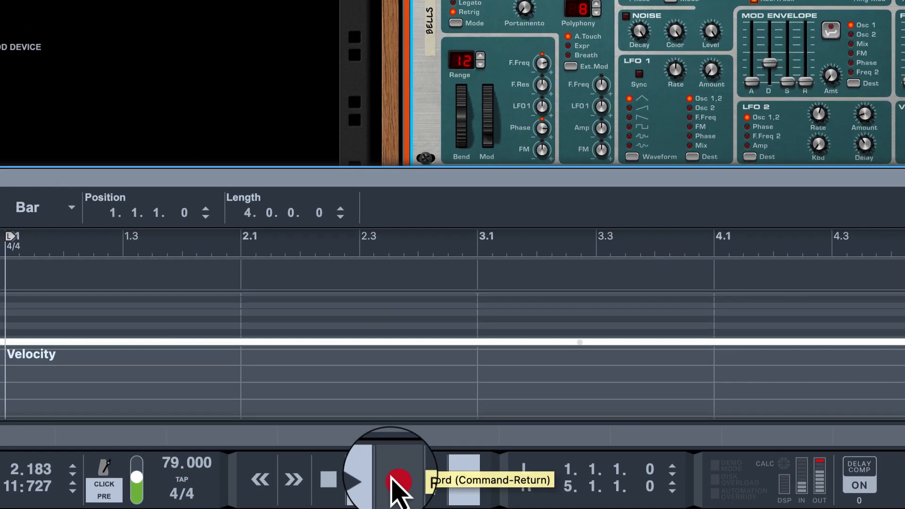
- Record a BELLS clip over the bar 1 to 5 loop and slightly lower the BELLS mix channel level
click(399, 485)
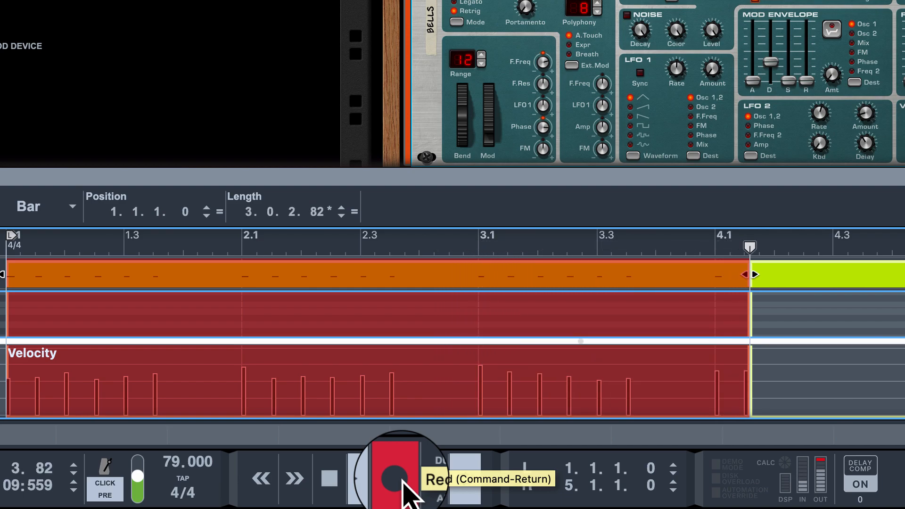
click(402, 482)
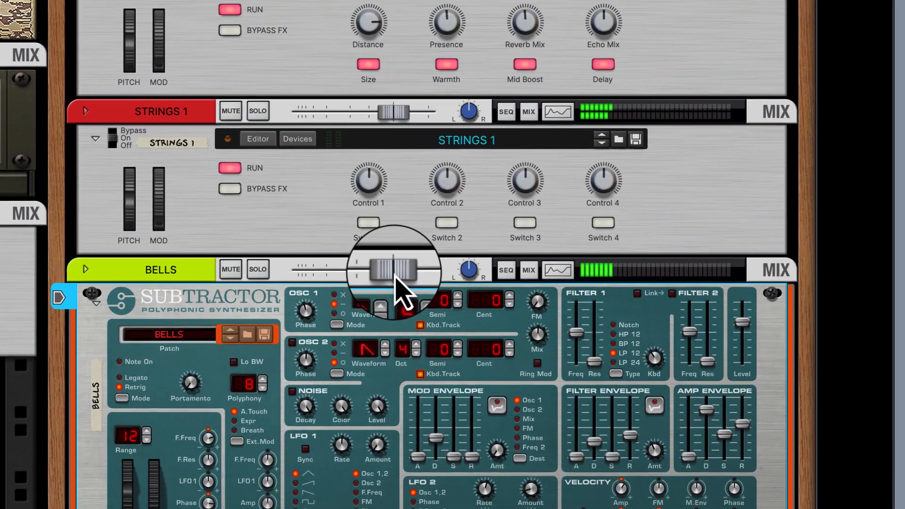
drag(391, 280, 376, 282)
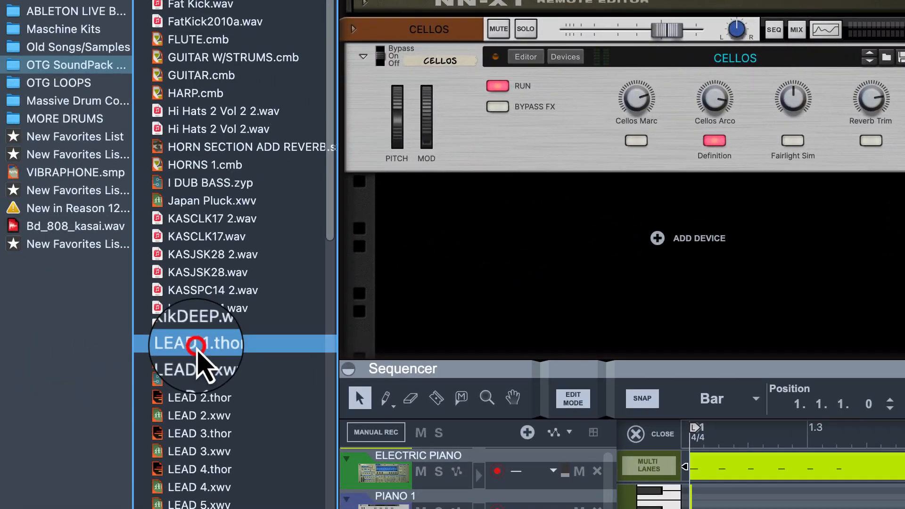
- Audition the LEAD 1 patches and load LEAD 1.xwv as a new Malström below CELLOS
click(195, 380)
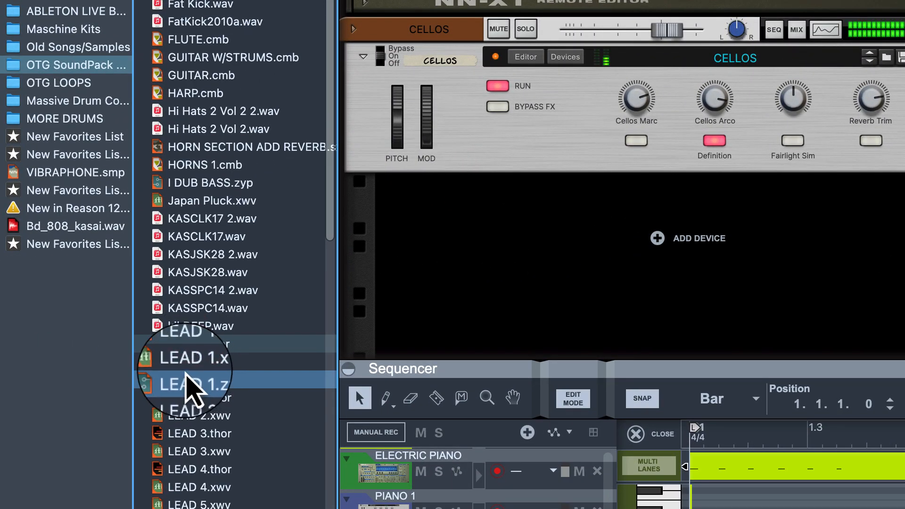
click(193, 364)
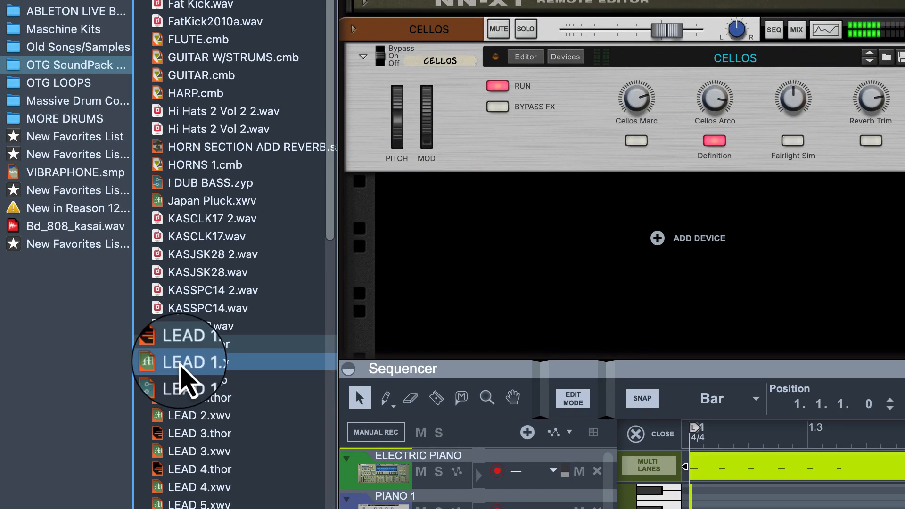
drag(171, 371, 556, 261)
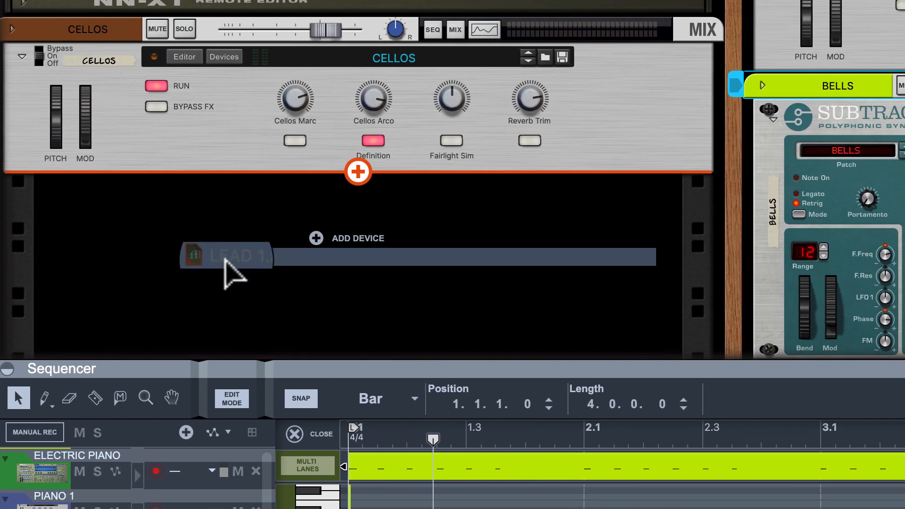
drag(225, 259, 222, 265)
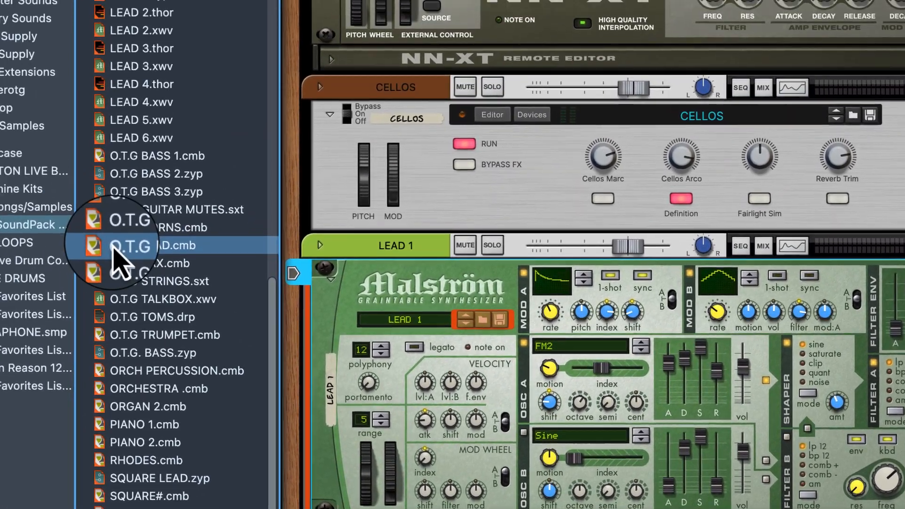
- Replace the LEAD 1 instrument with the O.T.G LEAD.cmb patch and slightly lower its mix channel level
double_click(171, 277)
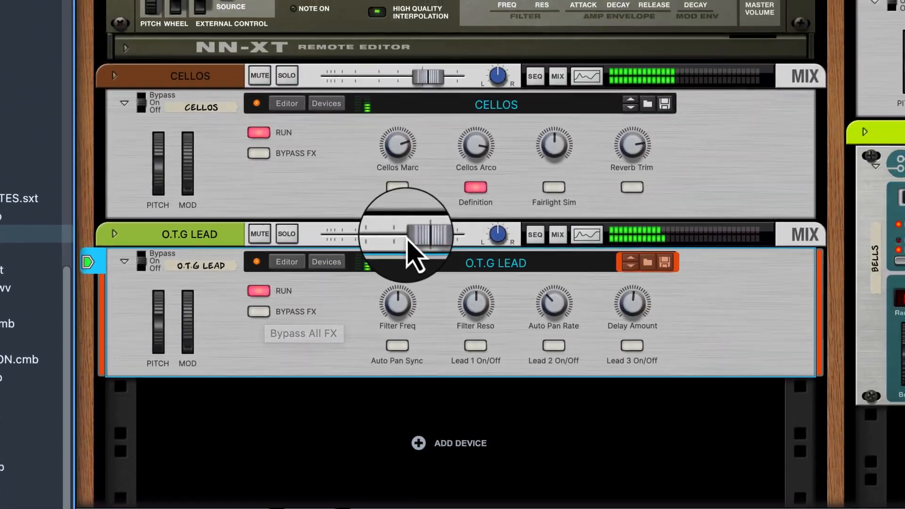
drag(676, 88, 666, 88)
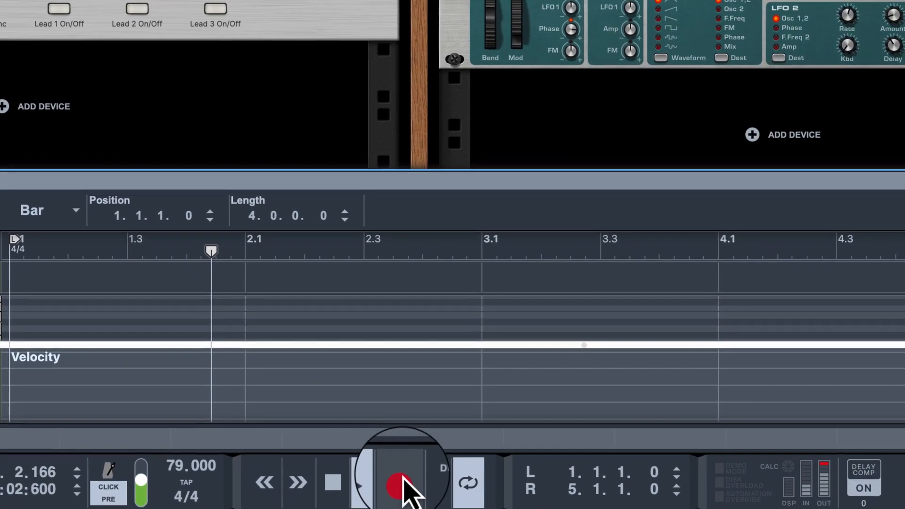
- Record a four-bar O.T.G LEAD clip over the bar 1 to 5 loop and lower its mix channel level to about -8.7 dB
click(399, 476)
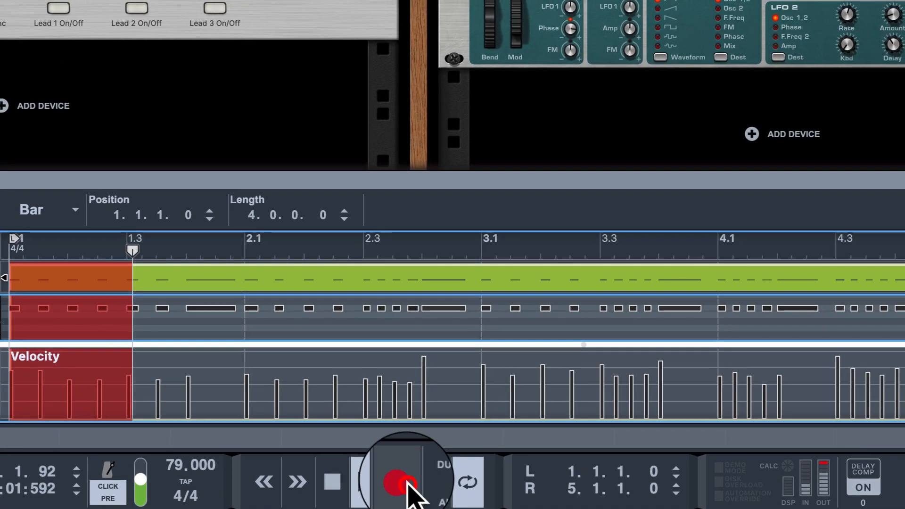
click(406, 482)
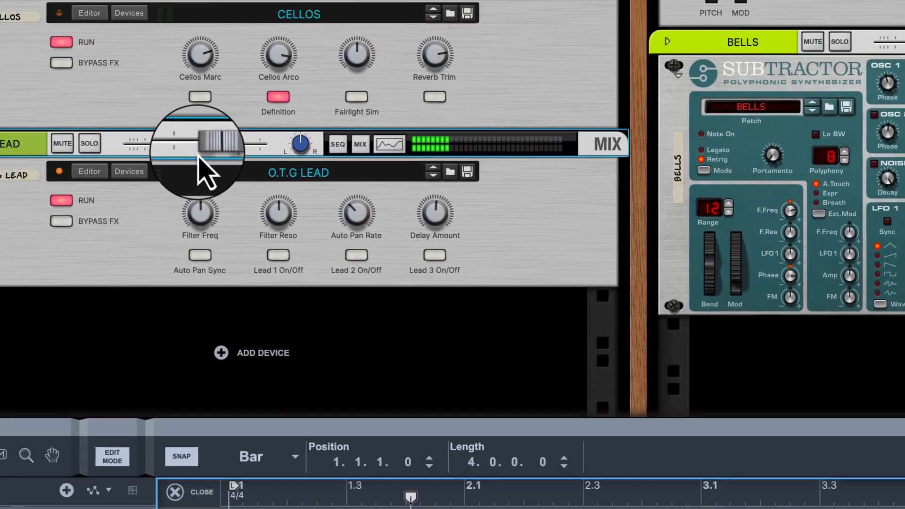
drag(335, 279, 330, 278)
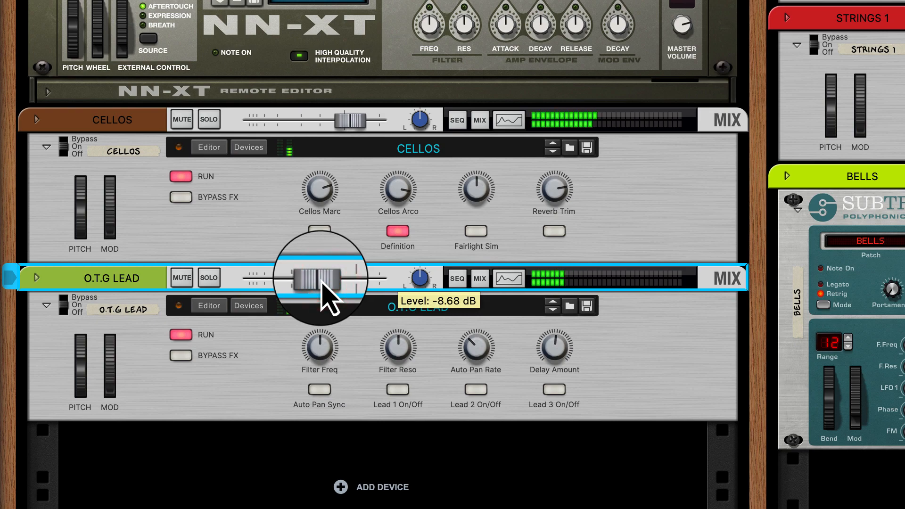
- Audition the kick samples in the OTG SoundPack folder and load Fat Kick.wav into channel 1 of Redrum 1
scroll(643, 246, up, 15)
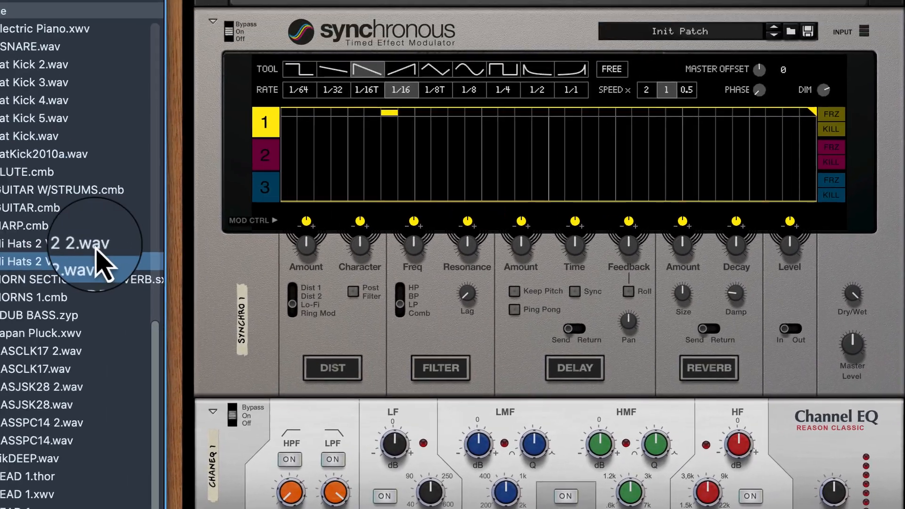
click(223, 201)
click(218, 213)
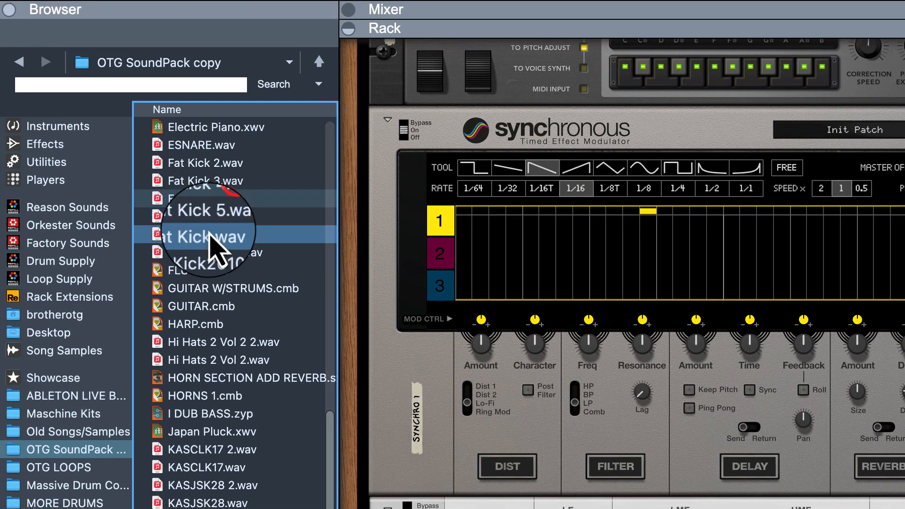
click(145, 235)
drag(144, 234, 206, 195)
- Program the Fat Kick on steps 1, 8 and 11 of the Redrum pattern and adjust the kick channel's level
click(380, 358)
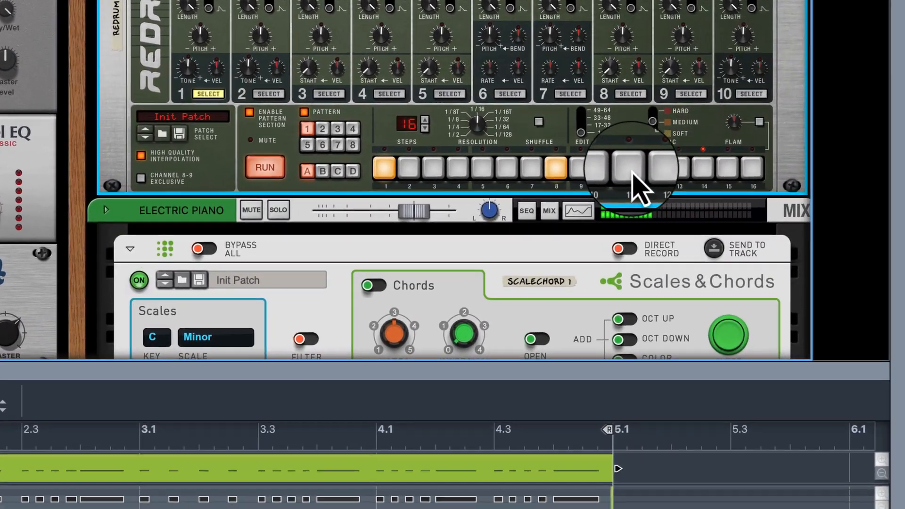
click(631, 170)
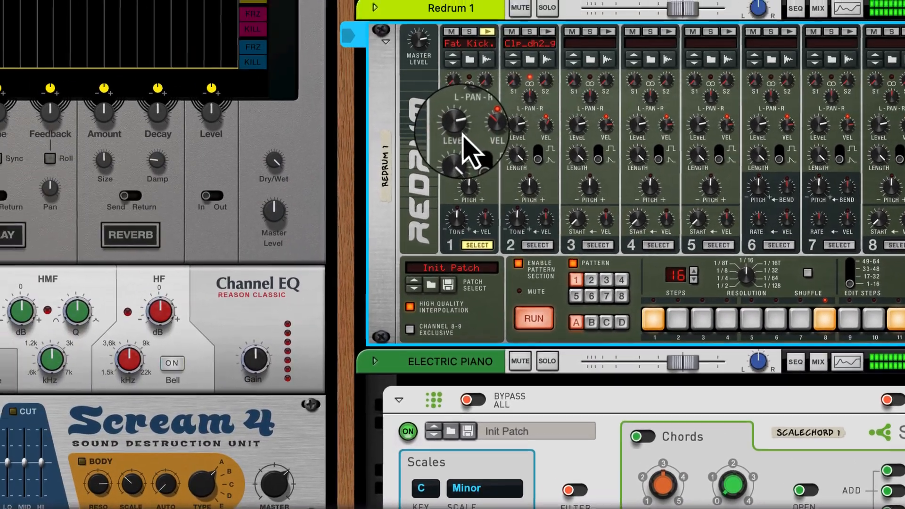
click(462, 132)
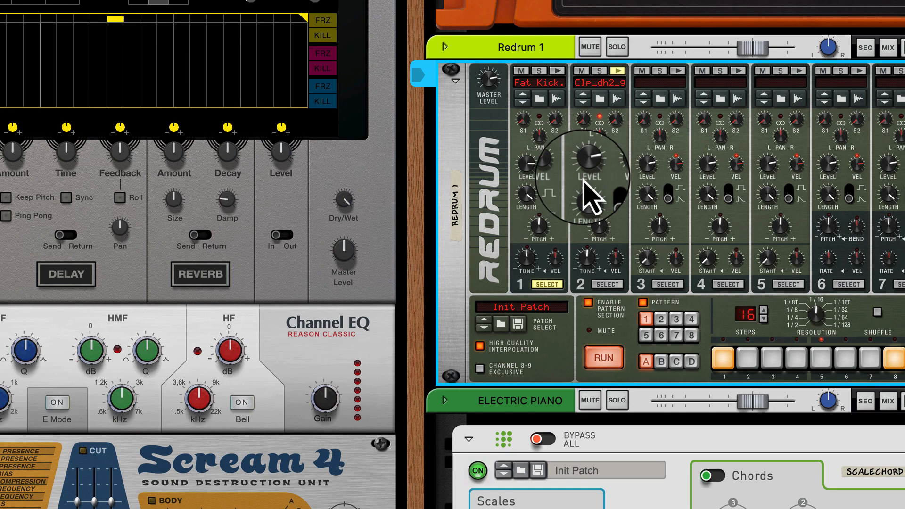
- Slightly lower the master fader in the main mixer
key(F5)
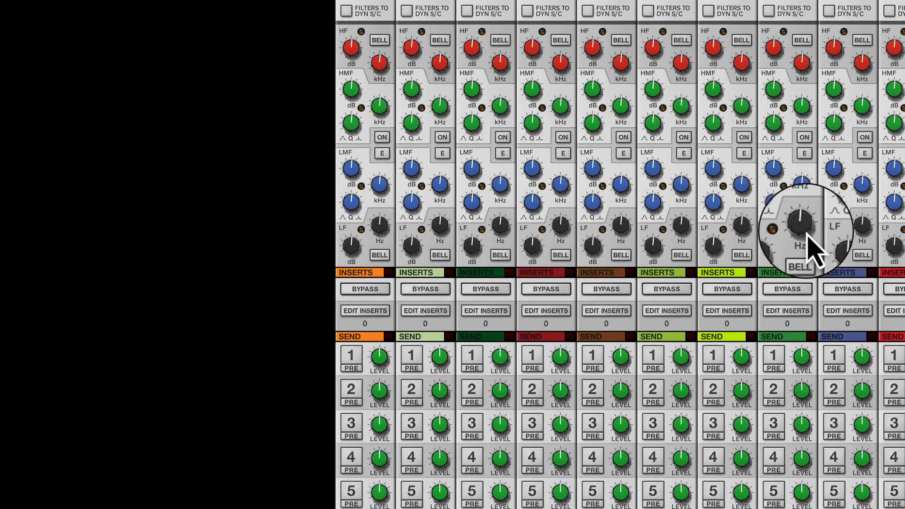
scroll(762, 495, down, 4)
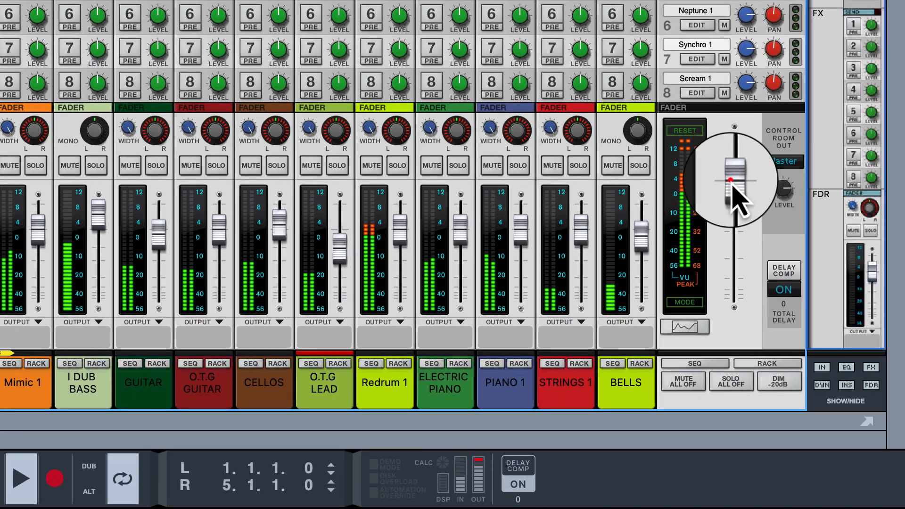
click(730, 184)
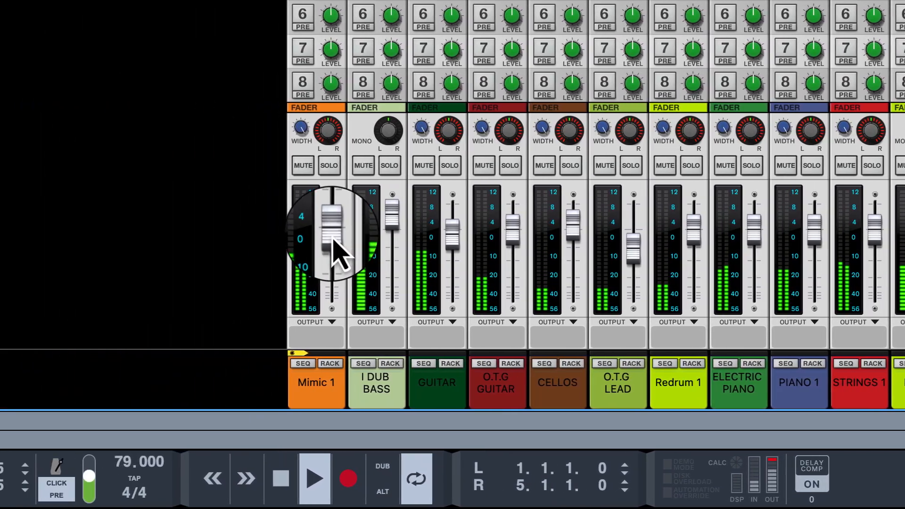
- Lower the mixer faders of the Mimic 1, I DUB BASS and GUITAR channels a little
click(70, 232)
drag(380, 246, 381, 246)
drag(444, 220, 479, 243)
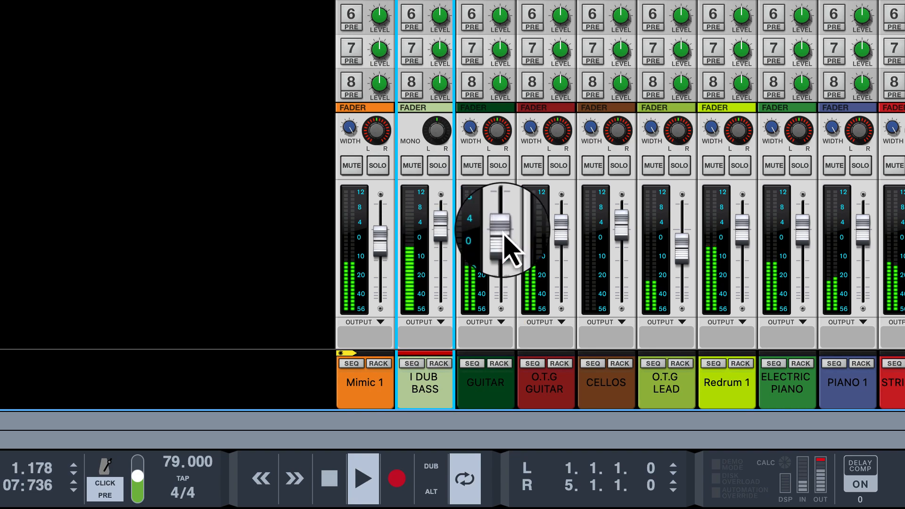
click(500, 230)
- Slightly lower the O.T.G GUITAR, CELLOS and O.T.G LEAD channel faders
drag(560, 221, 571, 245)
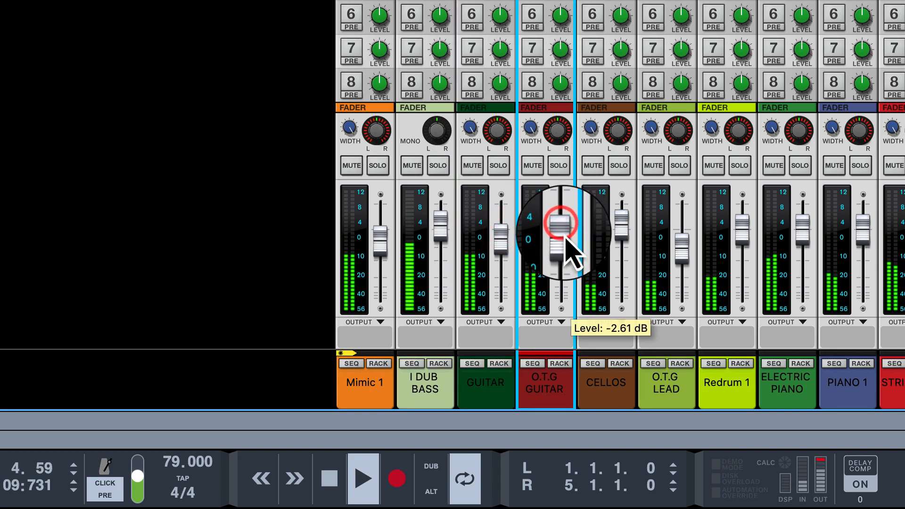
drag(624, 223, 624, 230)
drag(679, 237, 677, 241)
- Raise the Redrum 1 fader to about 1 dB and slightly lower ELECTRIC PIANO, PIANO 1, STRINGS 1 and BELLS
click(402, 232)
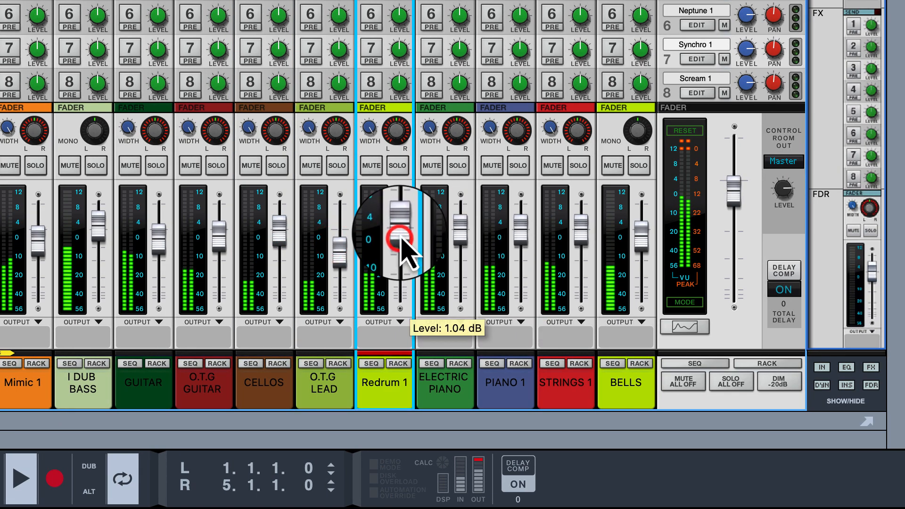
click(458, 232)
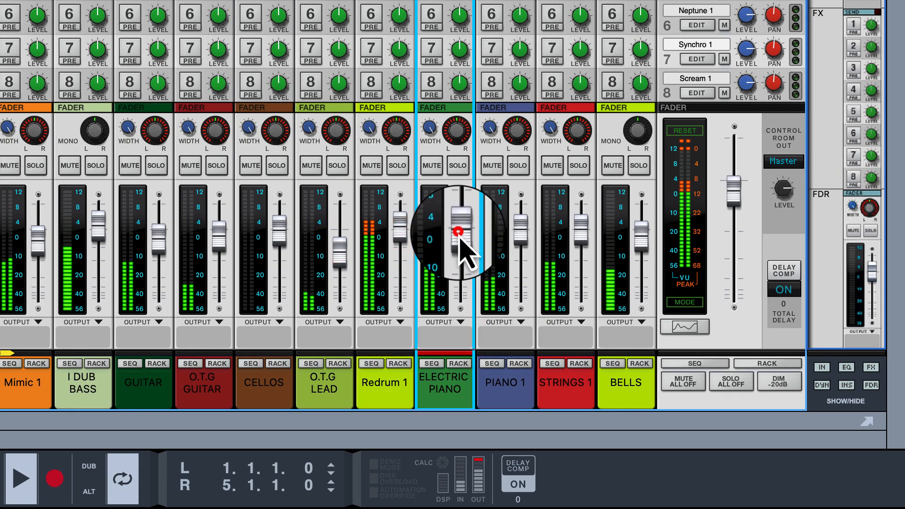
click(520, 231)
click(581, 230)
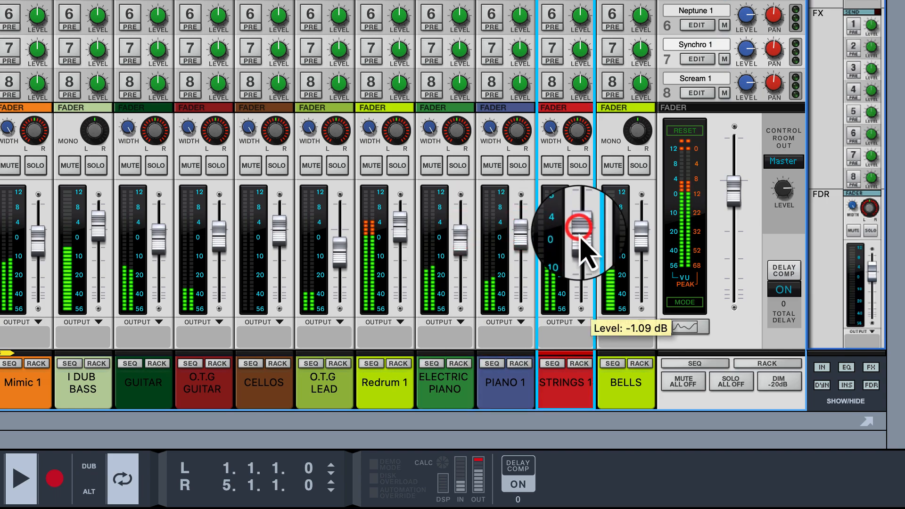
click(640, 231)
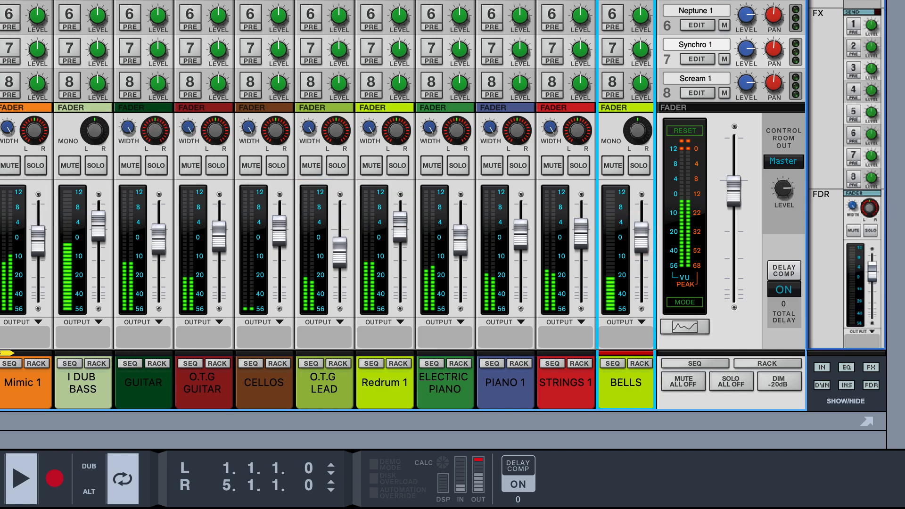
- Audition samples from the OTG SoundPack folder and load a Hi Hats 2 Vol 2 sample into channel 3 of Redrum 1
key(F6)
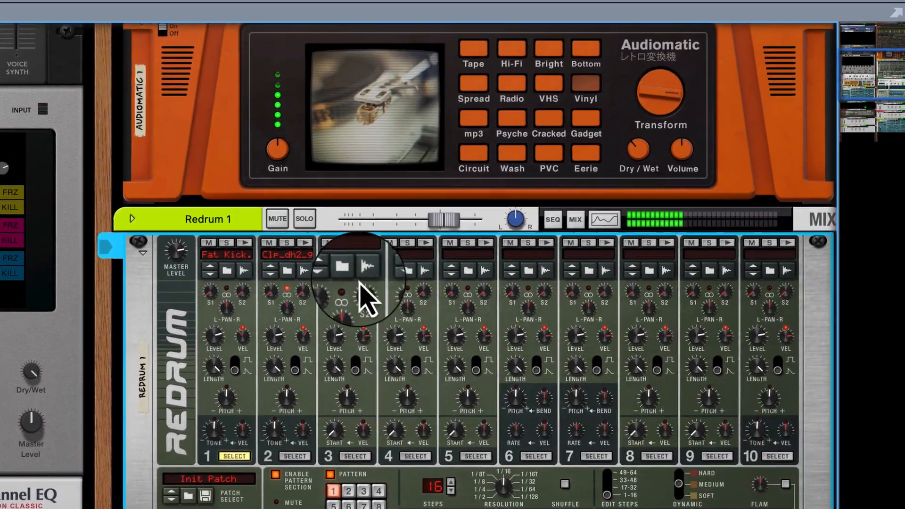
click(664, 98)
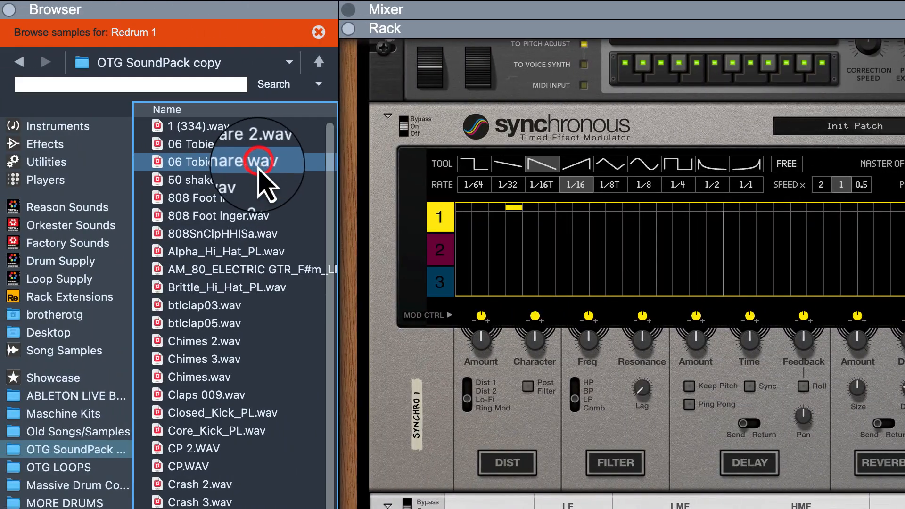
click(241, 413)
click(238, 394)
click(226, 413)
click(214, 238)
click(212, 256)
click(214, 309)
click(210, 327)
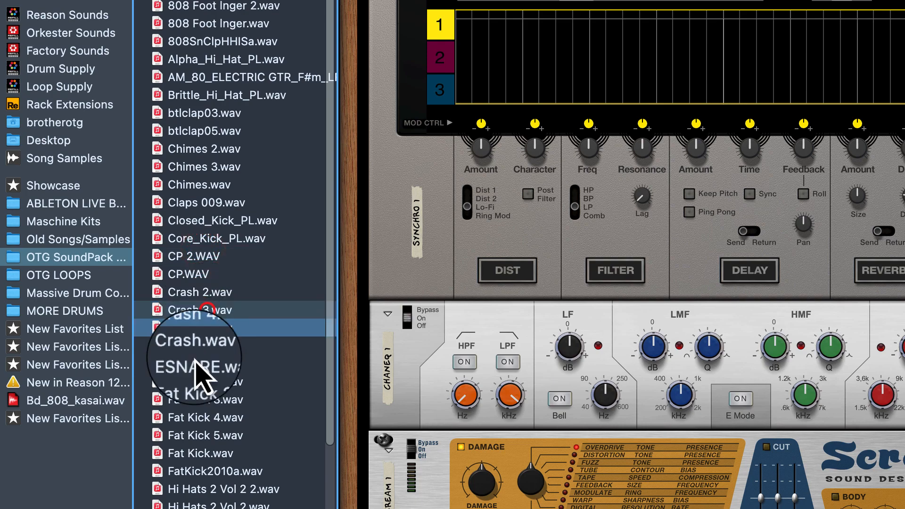
scroll(211, 497, down, 5)
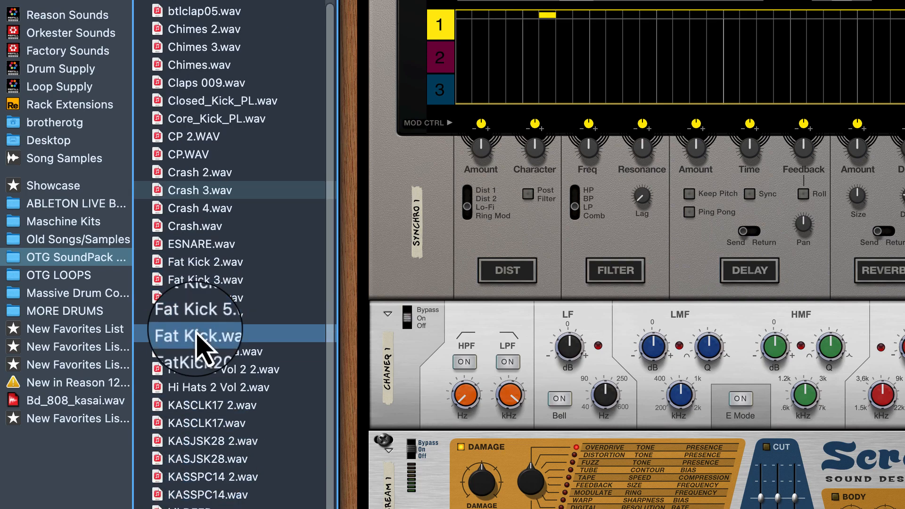
click(191, 369)
click(189, 193)
drag(186, 183, 648, 216)
- Program the Redrum hi-hat on steps 1, 3, 5, 7, 9, 11, 13, 14, 15 and 16, and raise its pitch
click(719, 363)
click(526, 215)
click(574, 216)
click(623, 216)
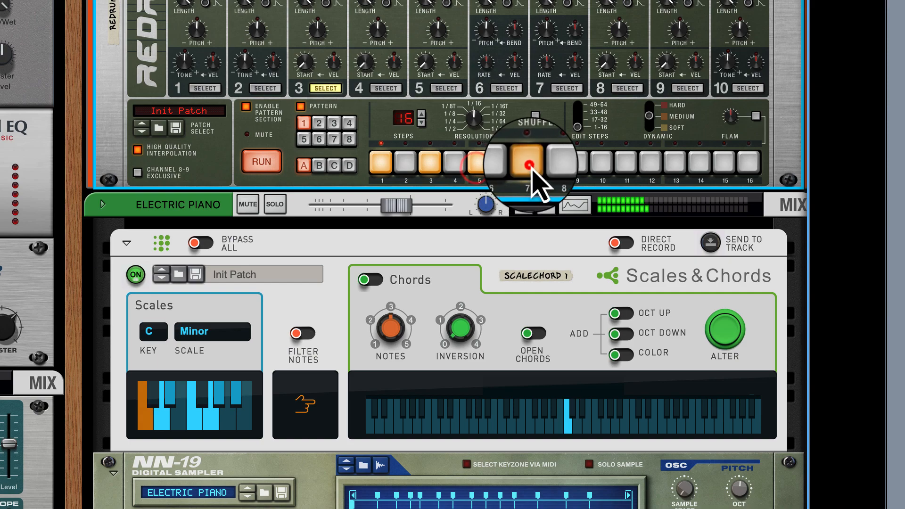
click(578, 166)
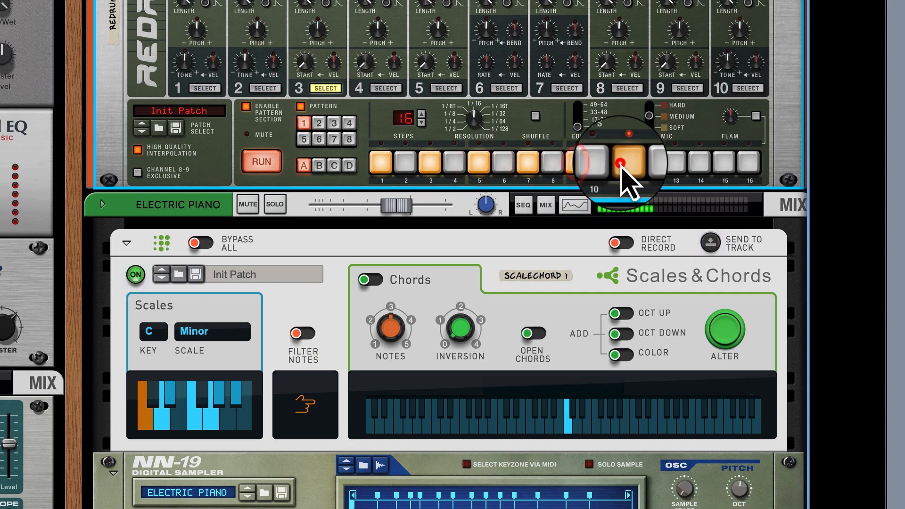
click(678, 162)
click(724, 162)
click(748, 163)
scroll(292, 16, up, 5)
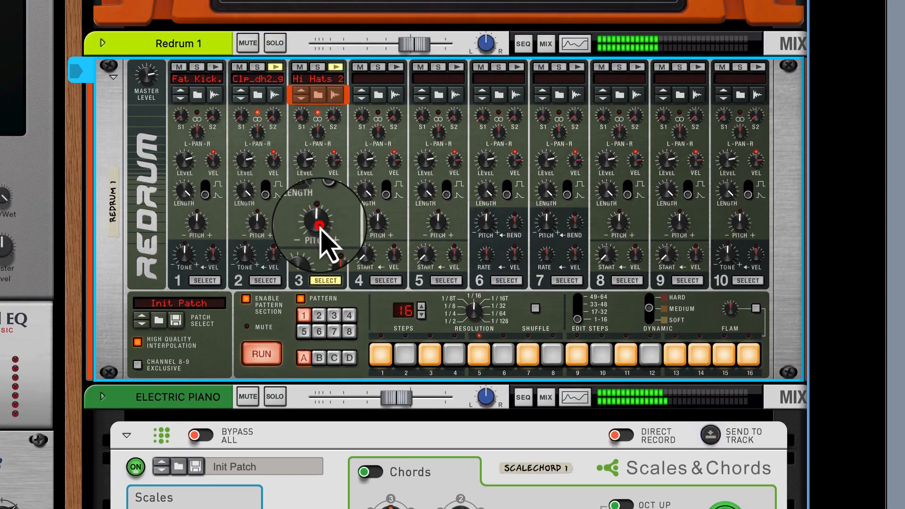
drag(319, 225, 325, 217)
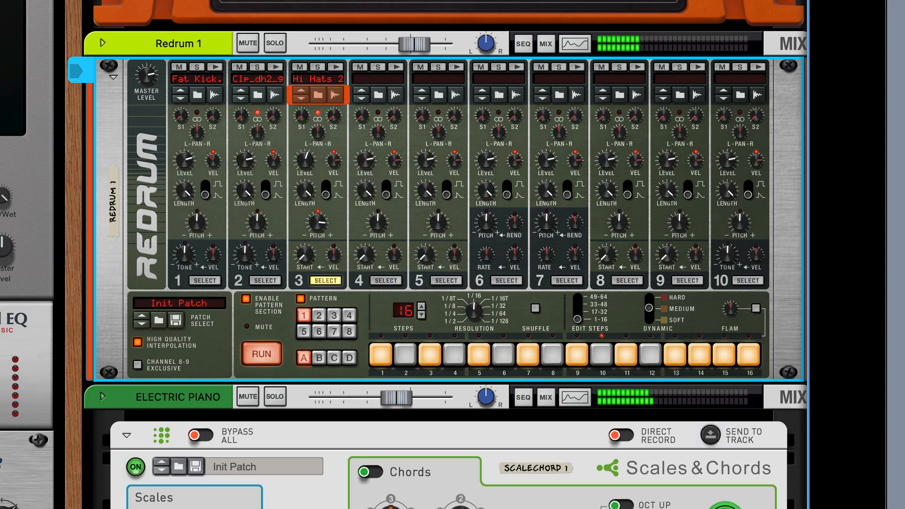
- Audition OTG SoundPack samples, leaving CP.WAV in Redrum 1 channel 3 and loading ESNARE.wav into channel 6
scroll(448, 255, down, 6)
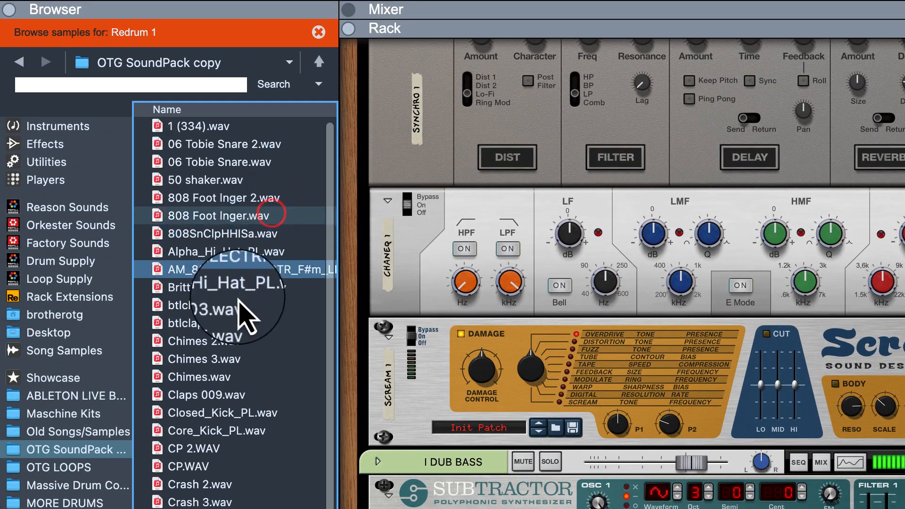
click(228, 324)
click(210, 375)
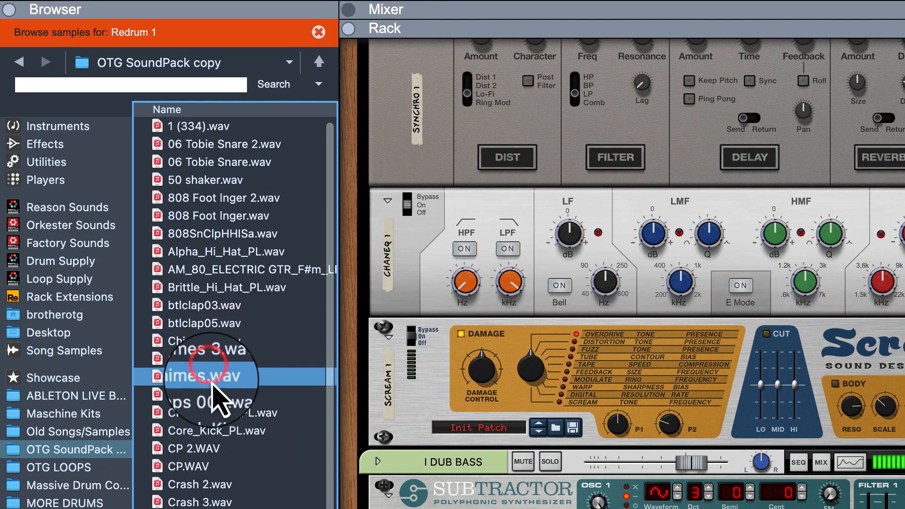
click(211, 412)
click(208, 431)
click(205, 449)
click(202, 467)
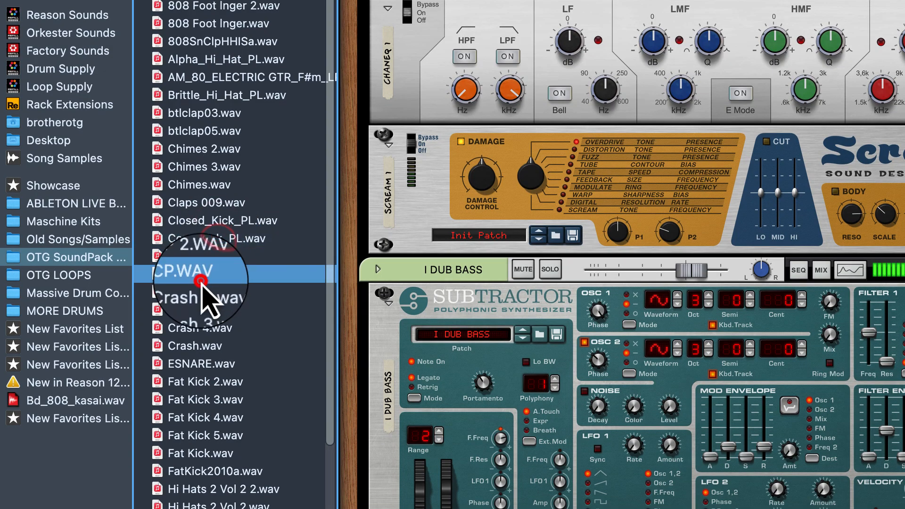
click(212, 257)
click(217, 364)
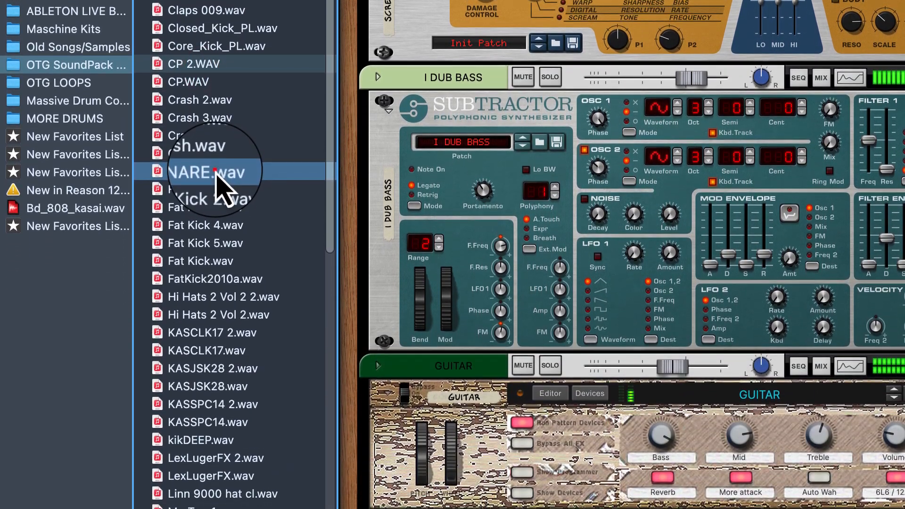
drag(184, 172, 478, 129)
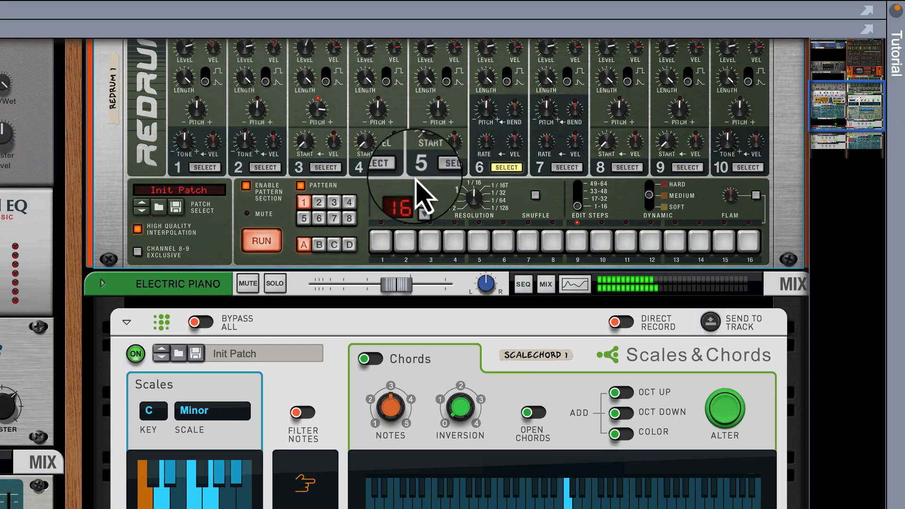
- Program the ESNARE channel of Redrum 1 on steps 5 and 13 and set its velocity-to-level amount to 0
scroll(416, 179, up, 5)
click(476, 198)
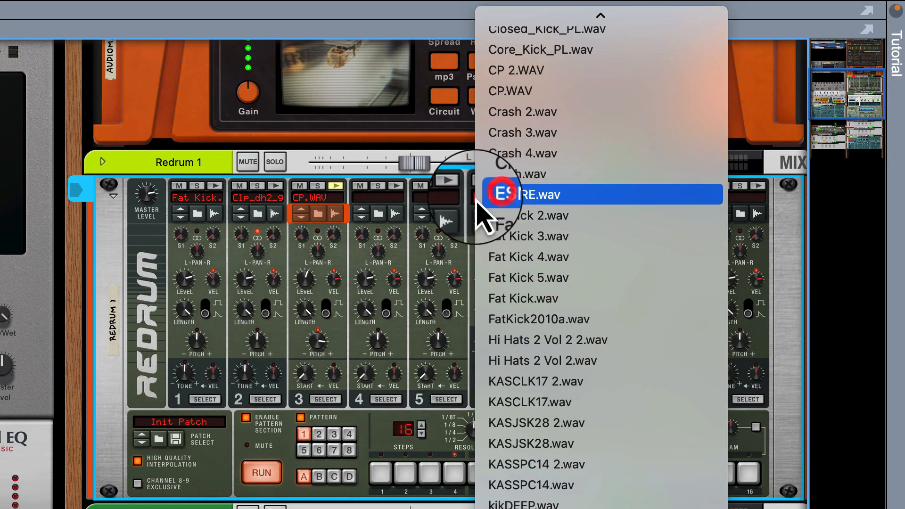
click(332, 199)
click(479, 201)
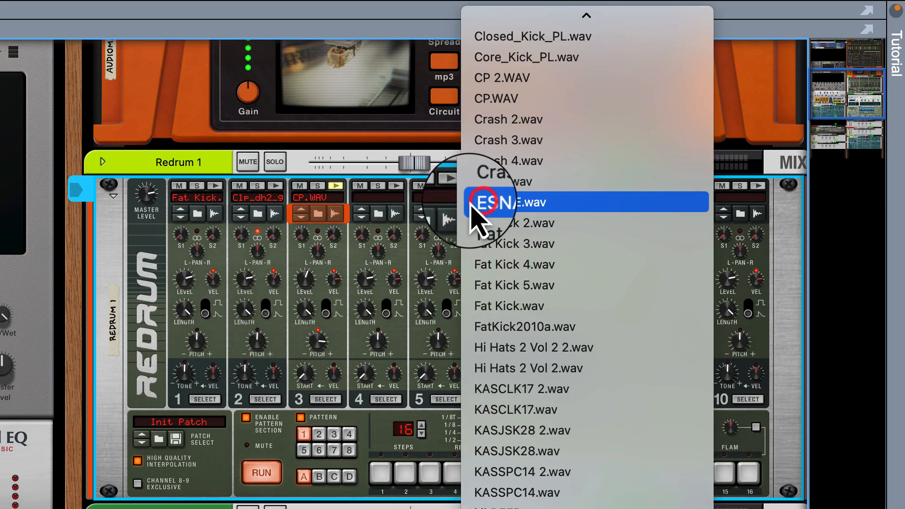
click(378, 202)
click(388, 201)
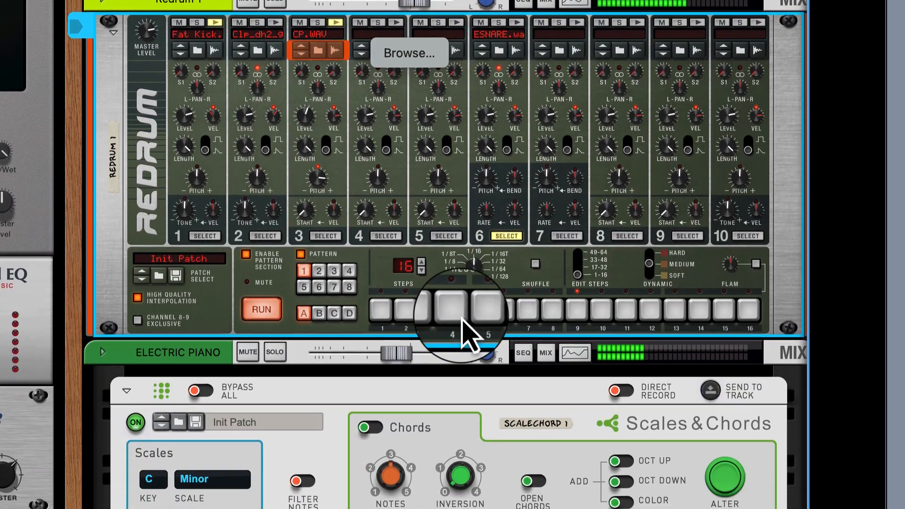
click(479, 453)
click(677, 277)
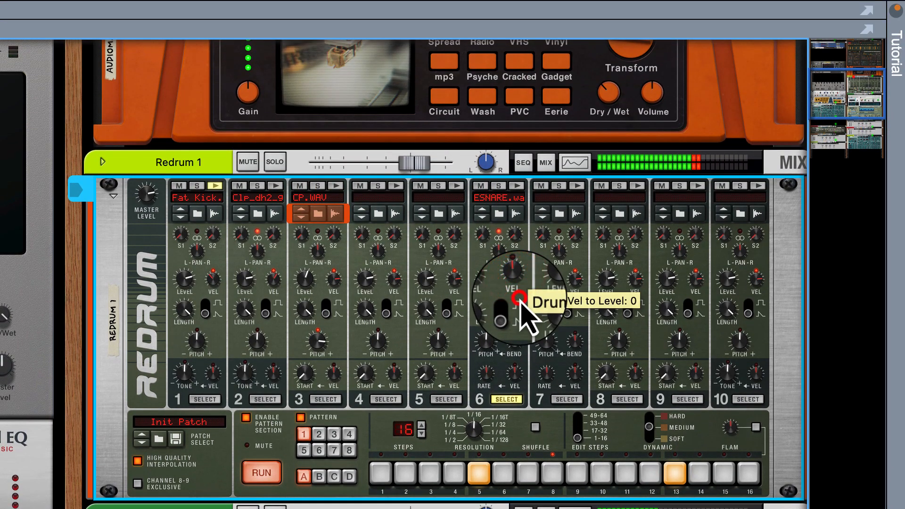
- Load the 50 shaker.wav sample from the OTG SoundPack folder into channel 4 of Redrum 1
click(379, 215)
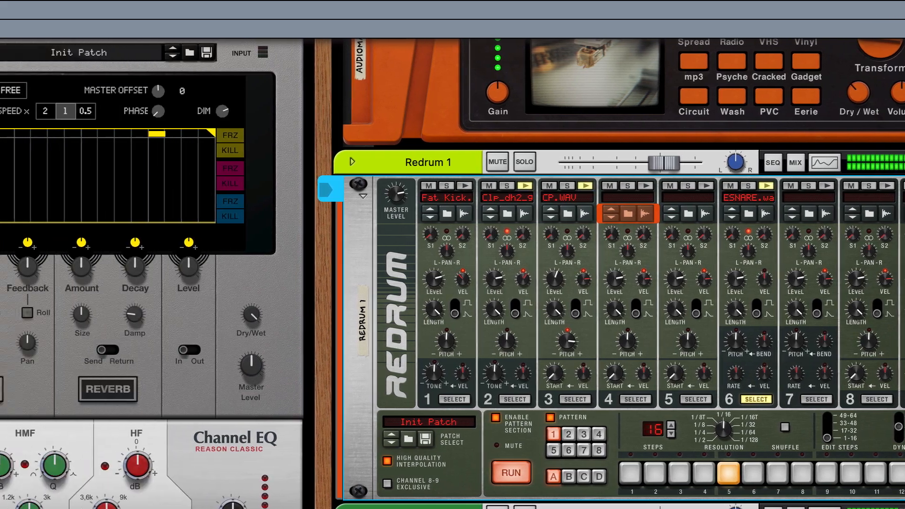
click(200, 176)
double_click(236, 183)
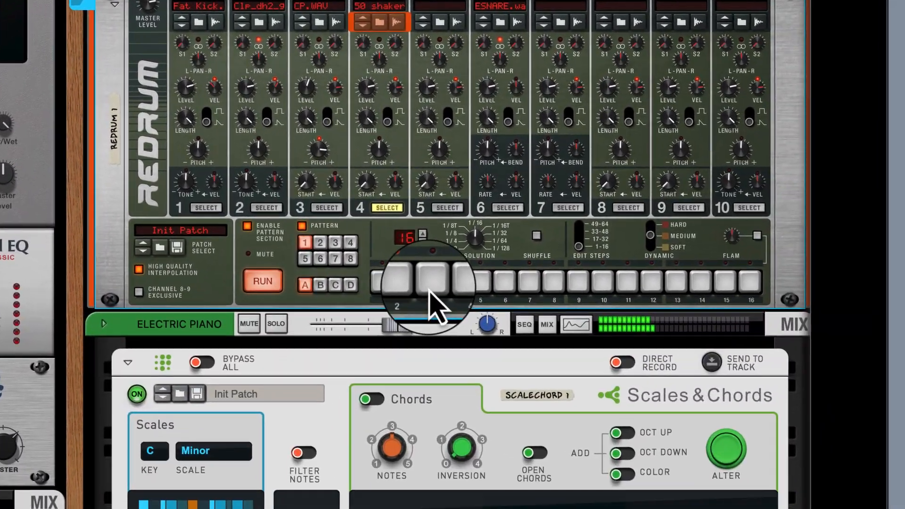
- Program the shaker channel on steps 3, 7, 11 and 15 and raise its pitch
click(628, 393)
click(727, 392)
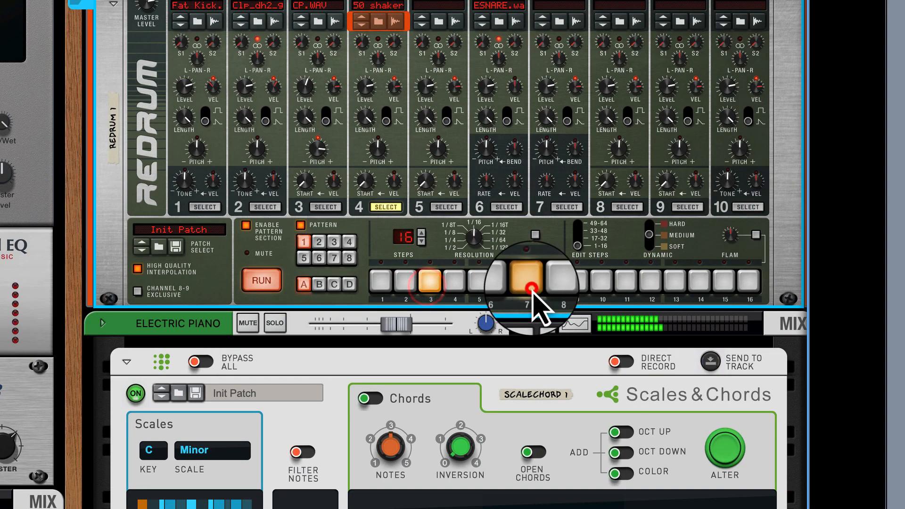
click(629, 282)
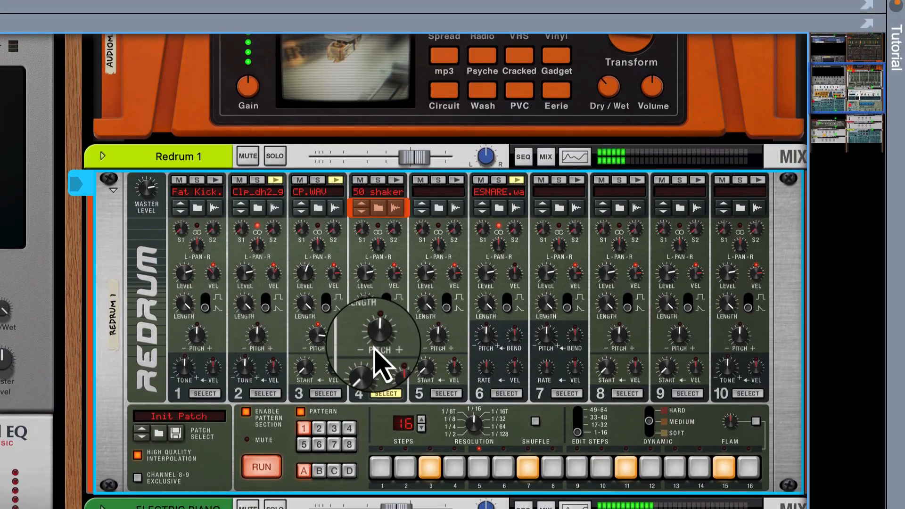
drag(375, 349, 375, 343)
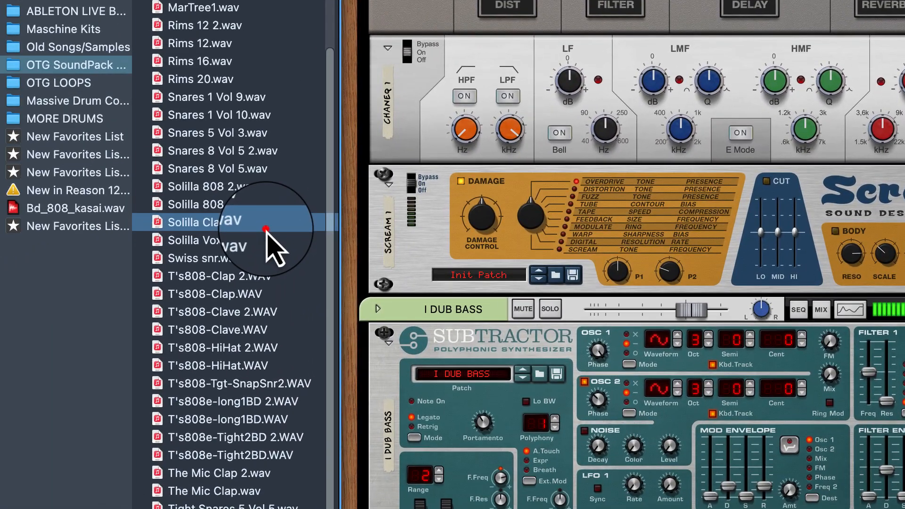
- Audition the Solilla, Snares, LexLugerFX and other drum samples in the OTG SoundPack folder
click(266, 229)
click(272, 186)
click(278, 151)
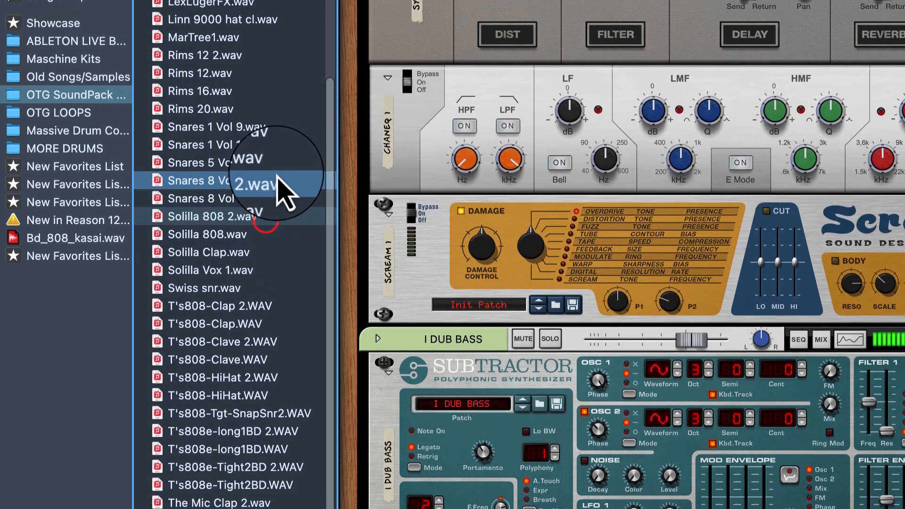
click(278, 132)
click(274, 114)
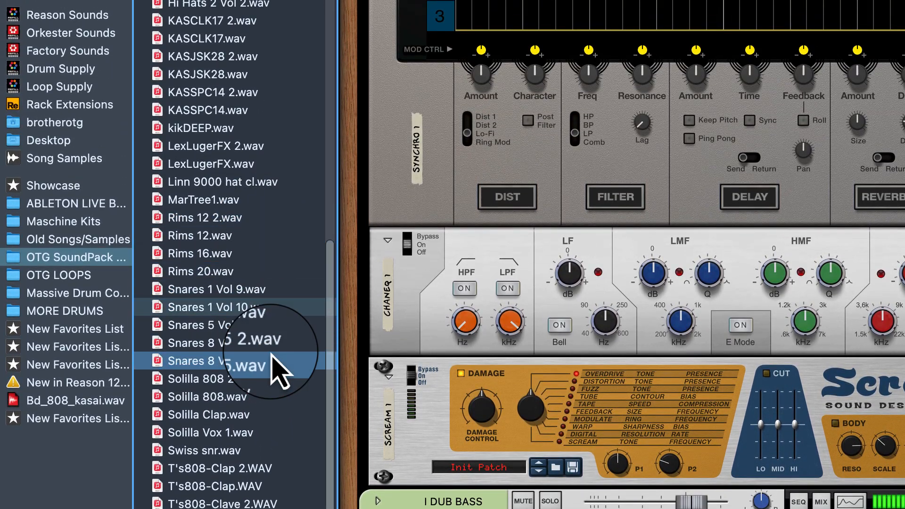
click(252, 182)
click(269, 162)
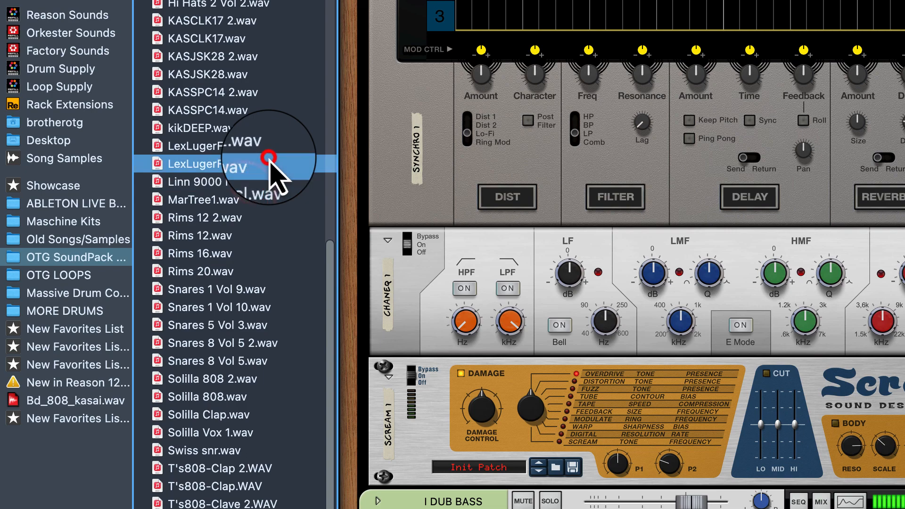
scroll(269, 159, up, 10)
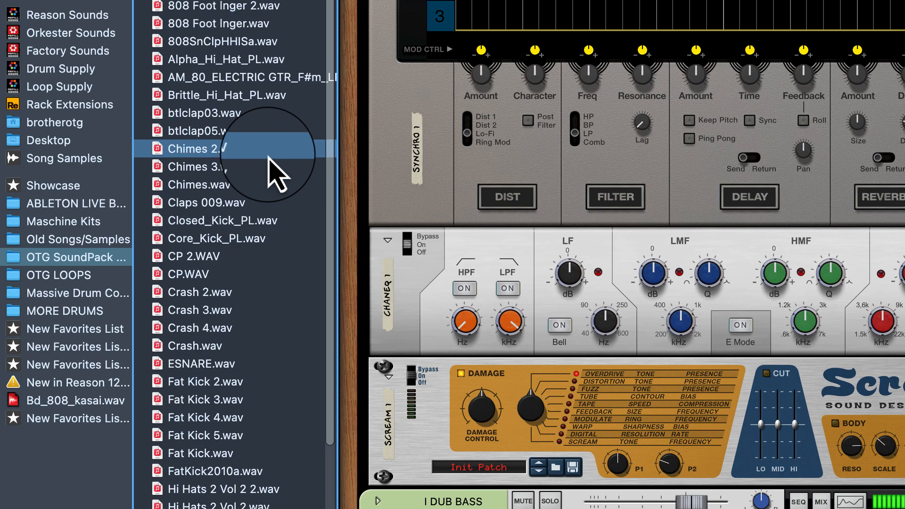
click(277, 325)
click(270, 54)
- Look through the Old Songs/Samples folder, return to the OTG SoundPack folder and scan its sample list
click(19, 0)
click(265, 153)
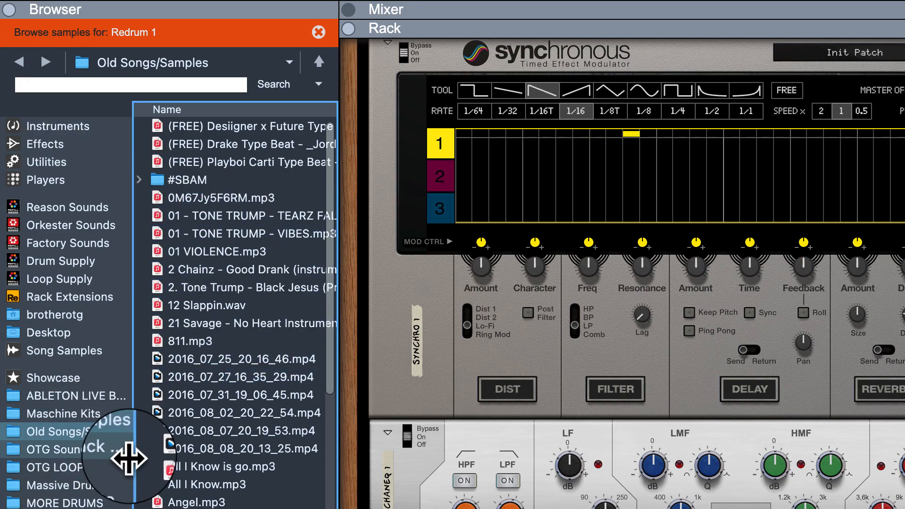
scroll(153, 471, down, 5)
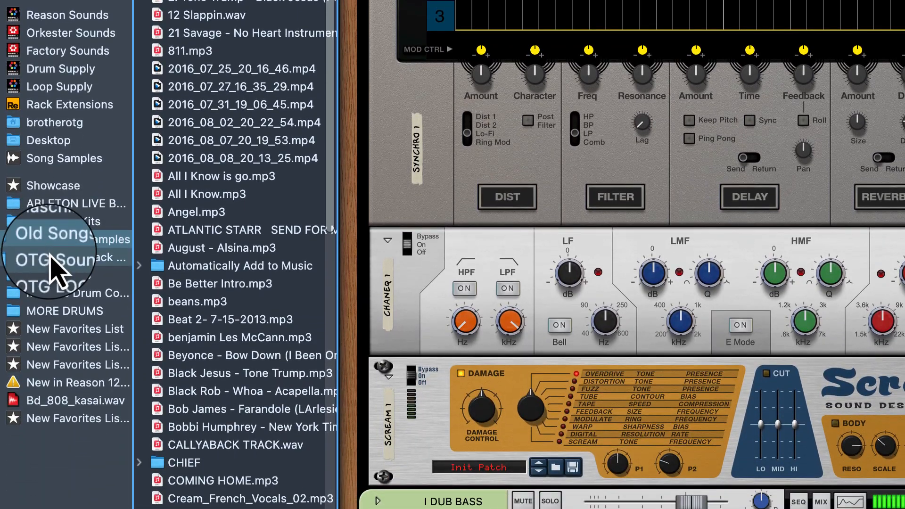
click(63, 450)
click(252, 240)
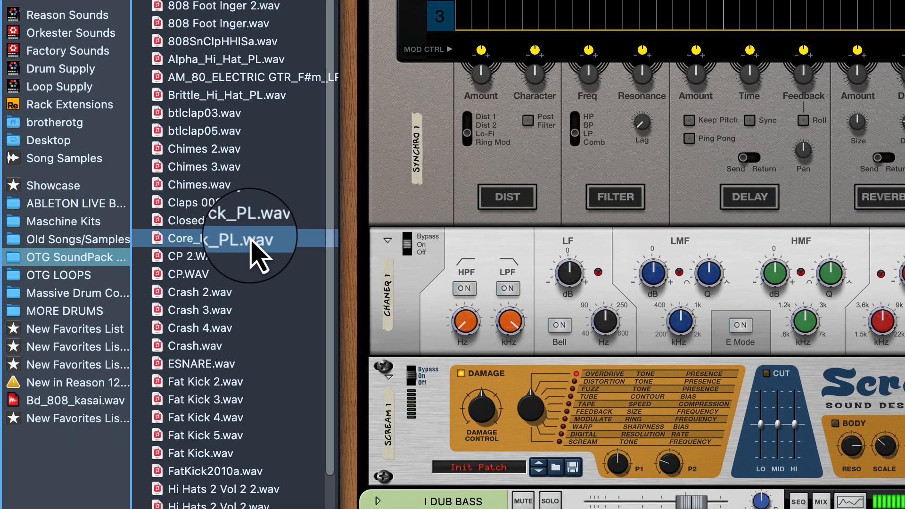
scroll(255, 250, down, 10)
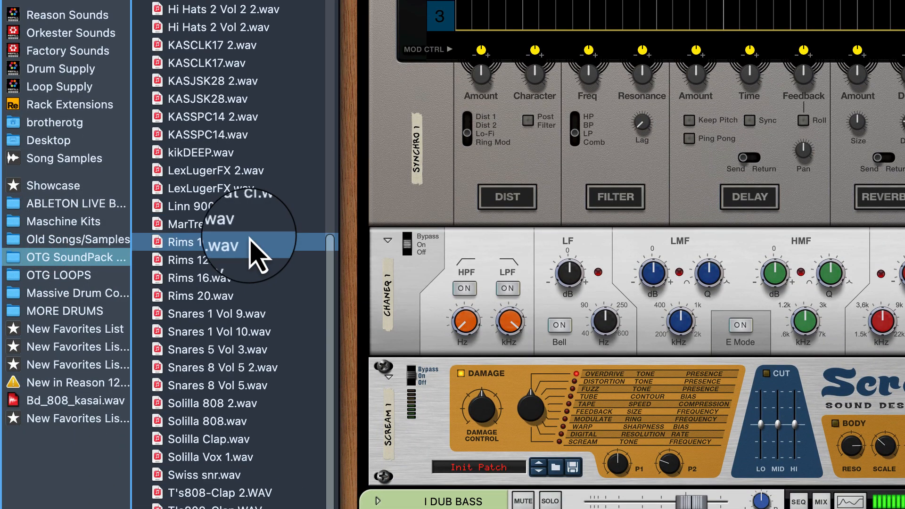
scroll(255, 252, up, 10)
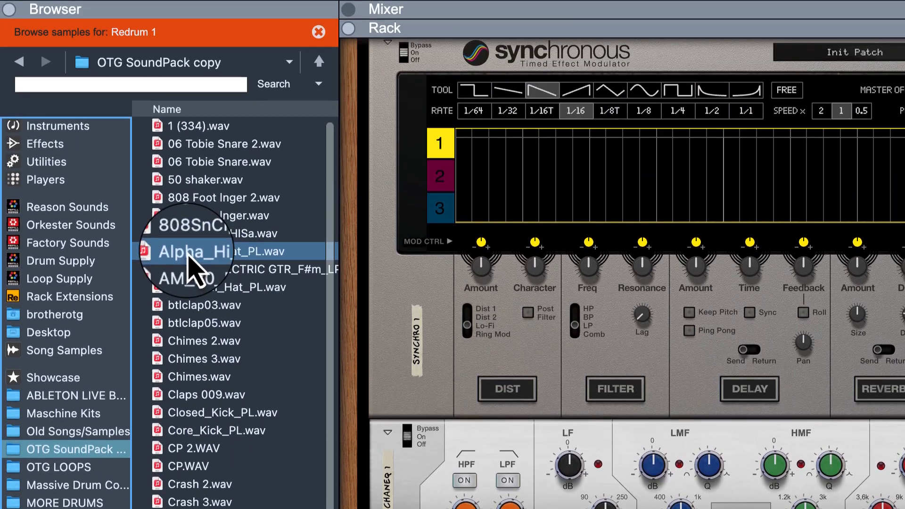
- Audition hi-hat, chime, crash and kick samples and try to load FatKick2010a.wav into channel 5 of Redrum 1
click(187, 253)
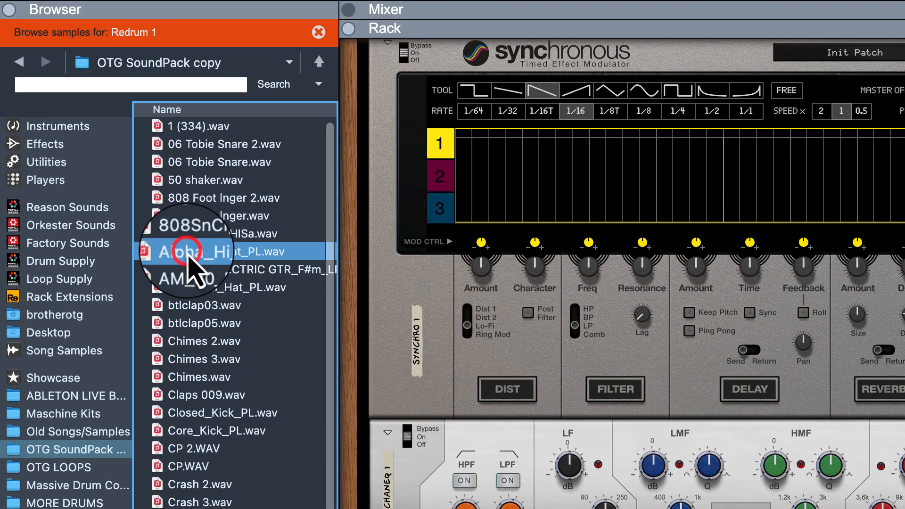
click(214, 341)
click(218, 247)
click(211, 267)
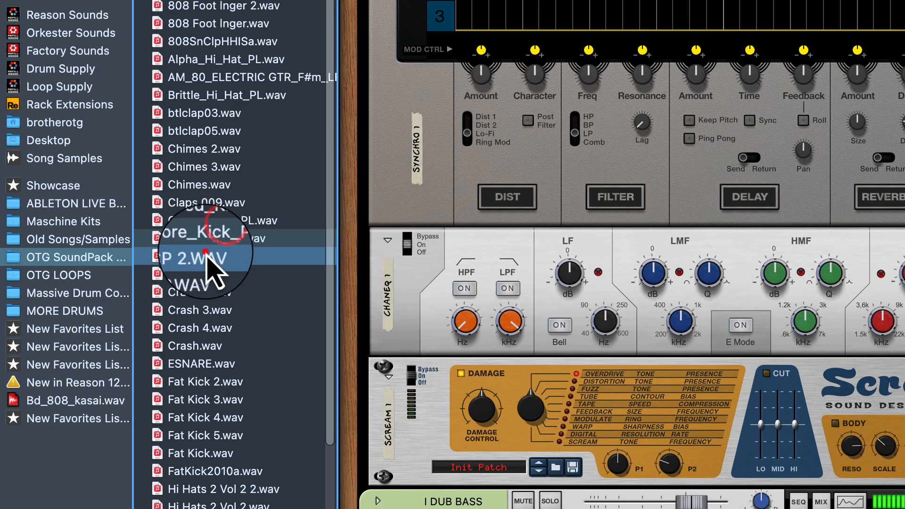
click(203, 346)
click(202, 363)
click(202, 399)
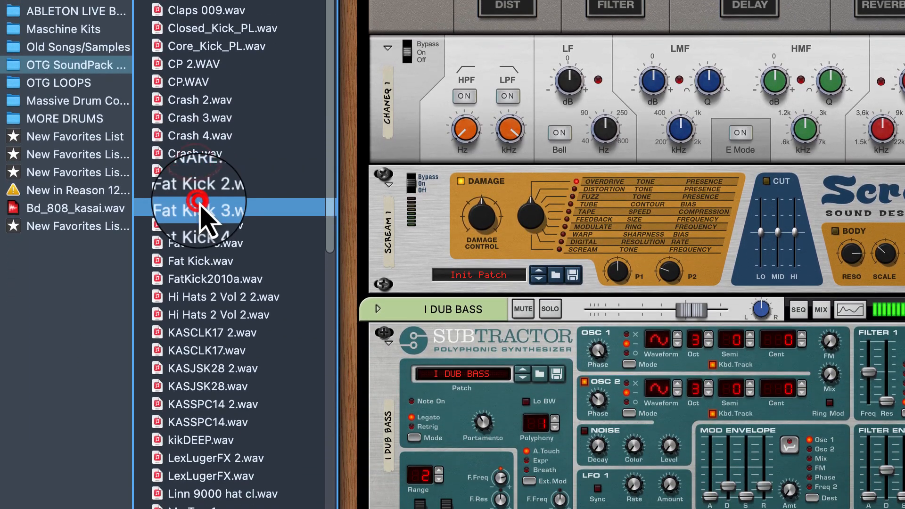
click(215, 280)
drag(215, 282, 452, 274)
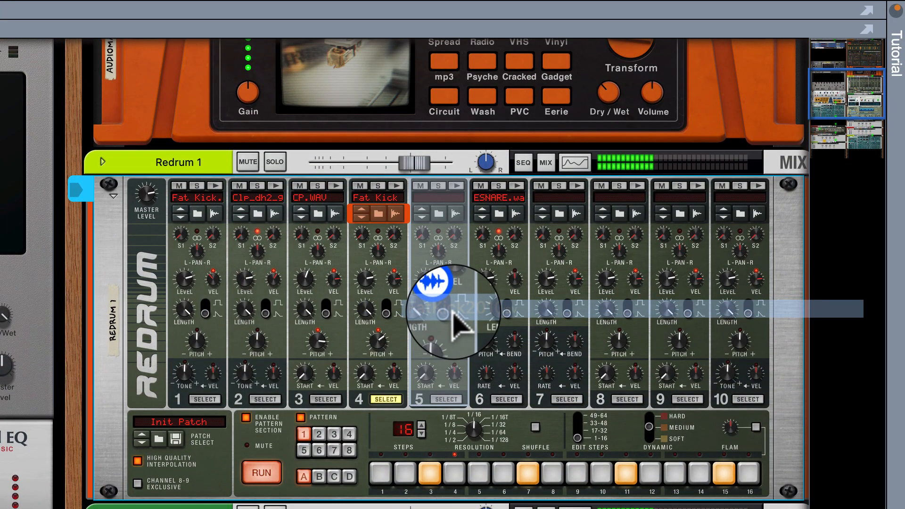
drag(451, 312, 414, 327)
- Restore the 50 shaker sample in channel 4 of Redrum 1 and raise that channel's pitch
drag(903, 169, 4, 283)
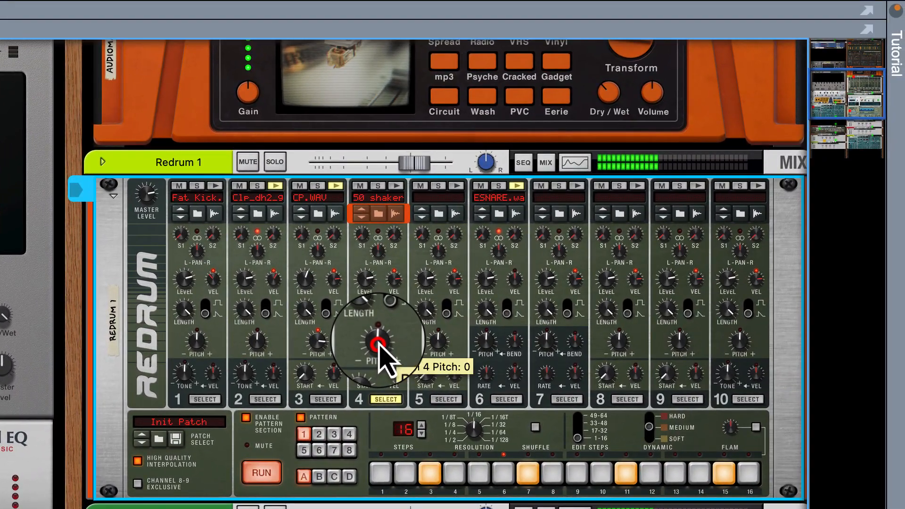
drag(379, 342, 381, 329)
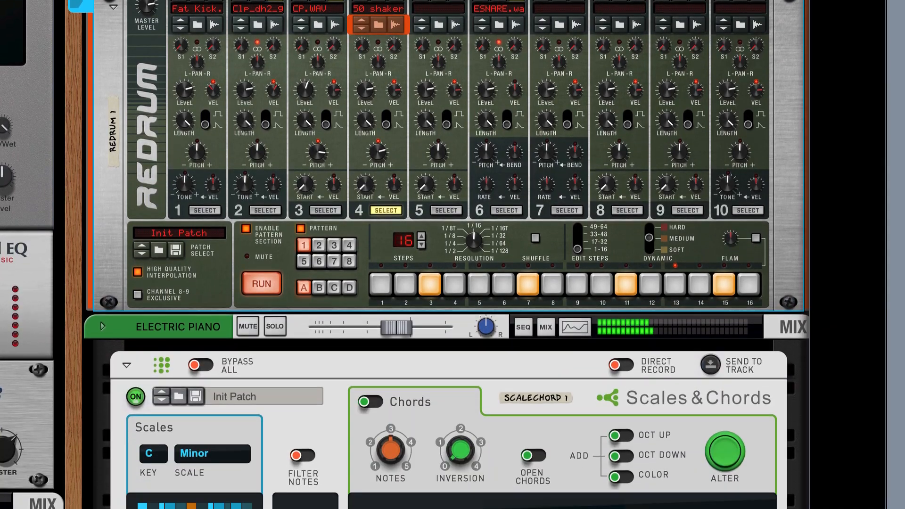
- Load FatKick2010a.wav into channel 5 of Redrum 1 and program it on steps 1, 7, 11 and 15
drag(321, 203, 426, 139)
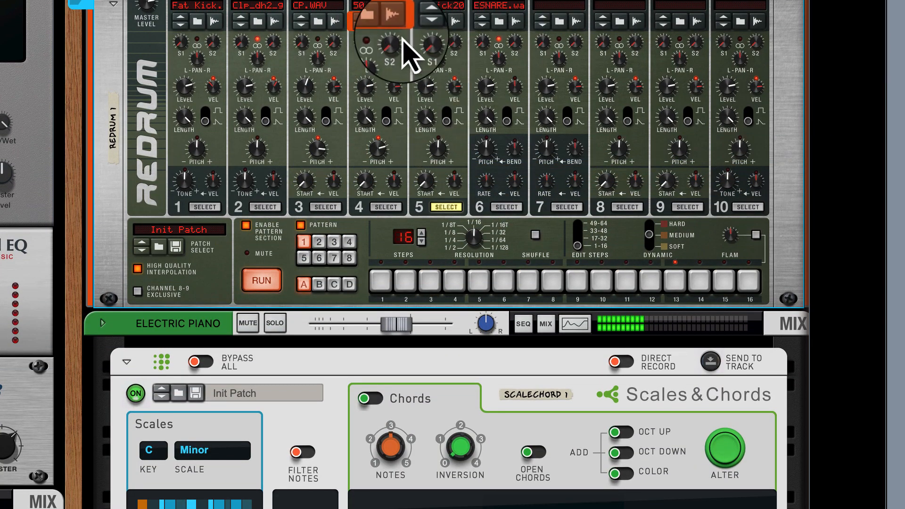
click(381, 279)
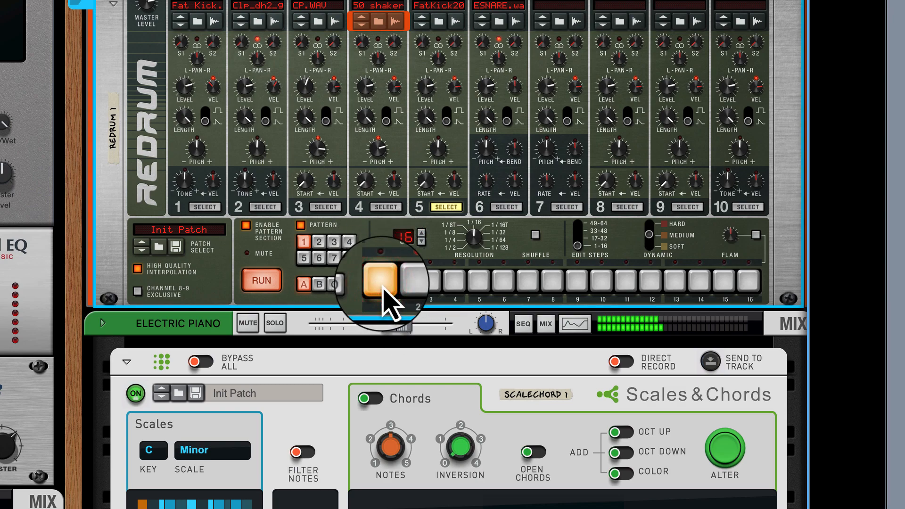
click(528, 281)
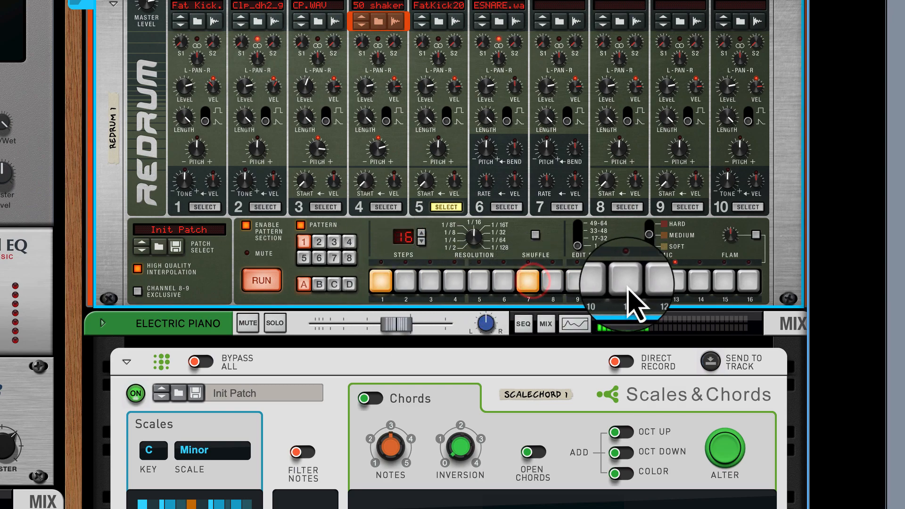
click(626, 281)
click(725, 281)
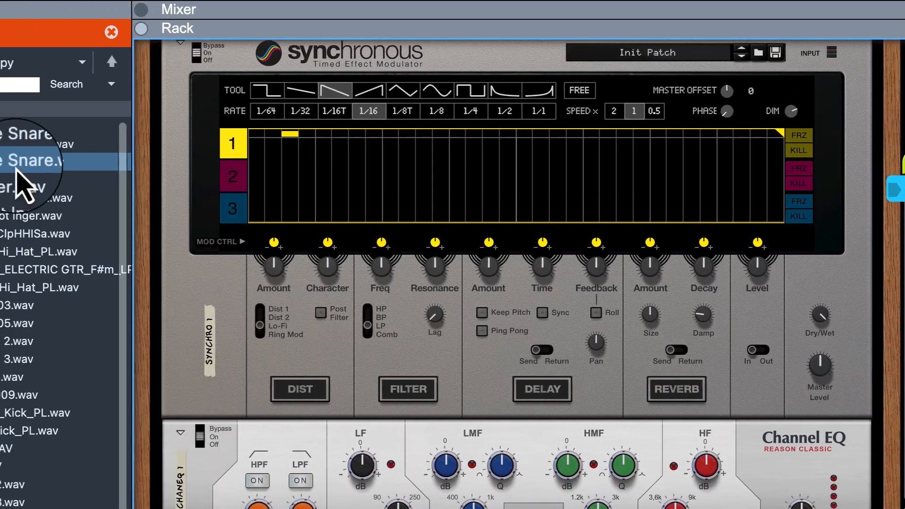
- Audition 50 shaker.wav and load Alpha_Hi_Hat_PL.wav into channel 7 of Redrum 1
click(213, 179)
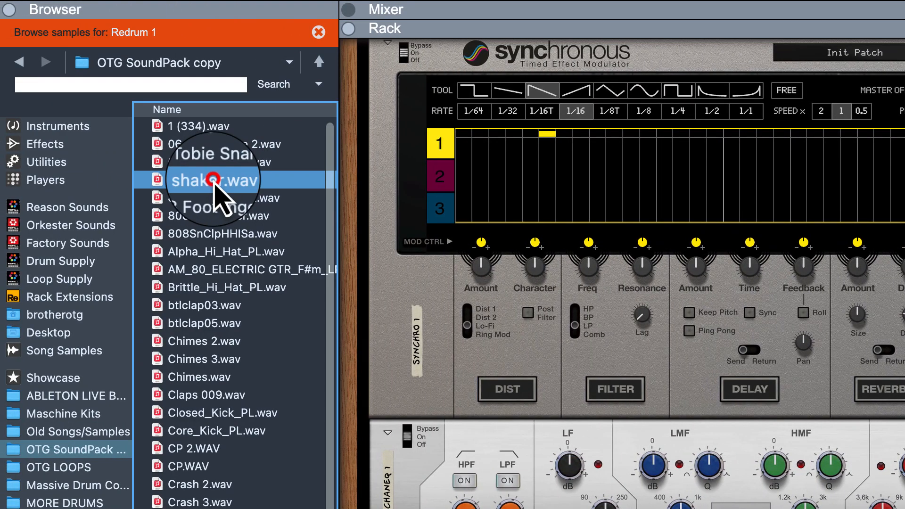
click(210, 181)
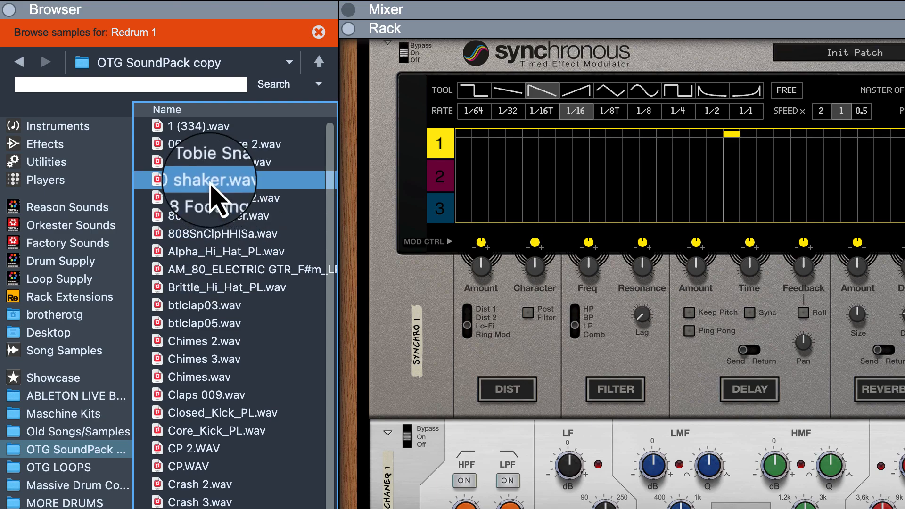
click(235, 251)
drag(192, 251, 904, 254)
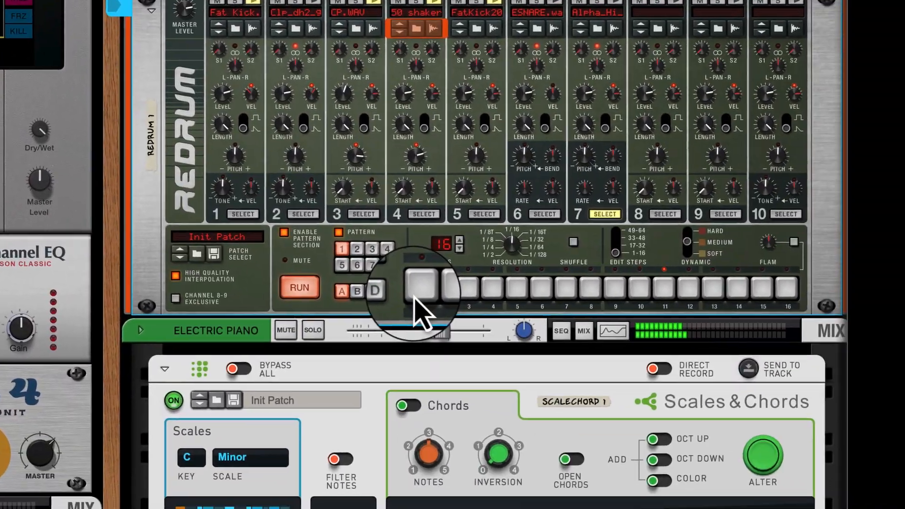
- Program the channel 7 hi-hat on all 16 steps and adjust that channel's pitch
mouse_move(375, 287)
mouse_down()
mouse_move(769, 297)
mouse_move(803, 289)
mouse_up()
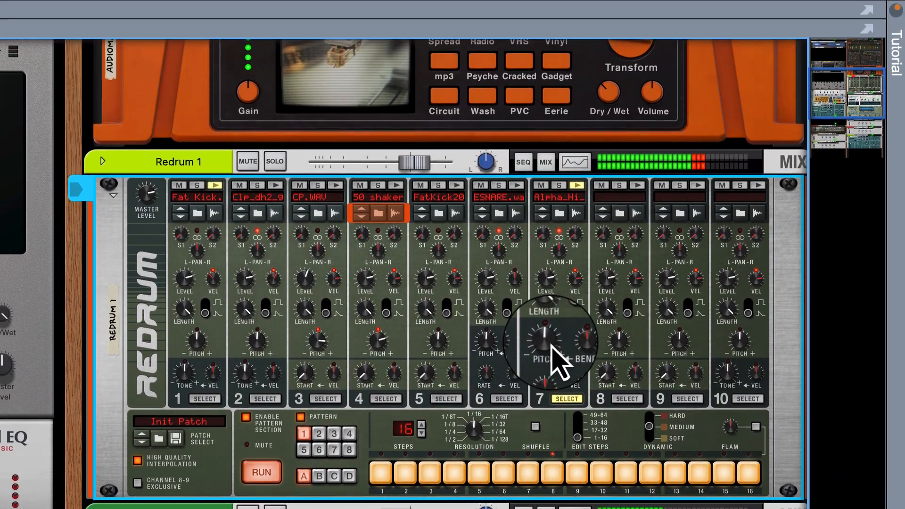
click(545, 150)
drag(550, 340, 550, 326)
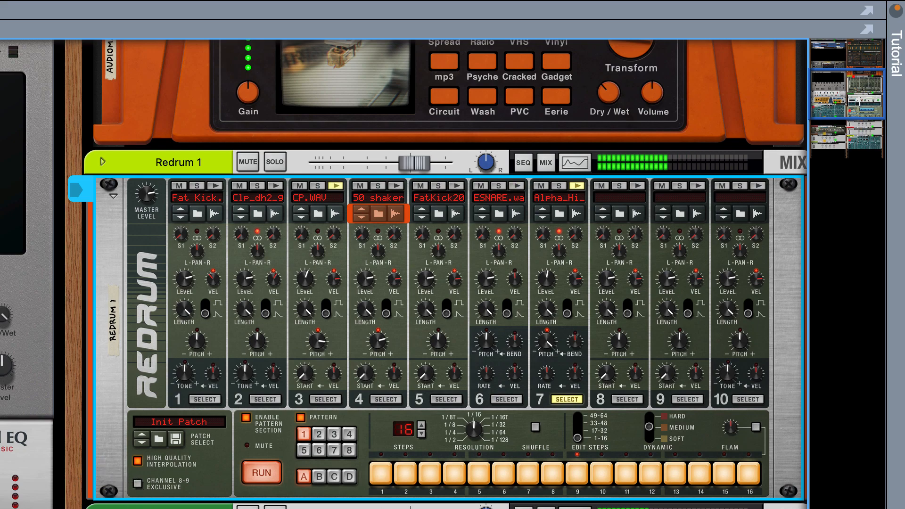
- Copy Redrum pattern 1 into pattern 2 and clear the channel 7 hi-hat steps there
right_click(334, 329)
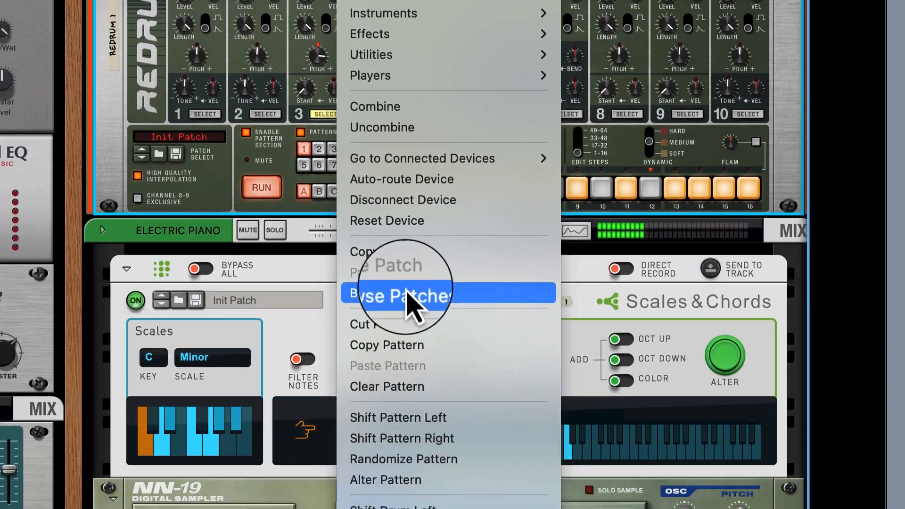
click(393, 246)
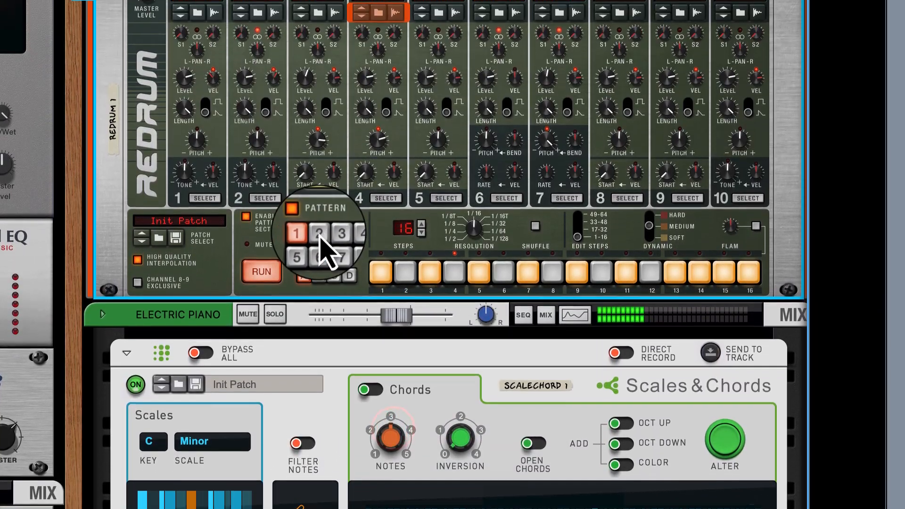
click(319, 96)
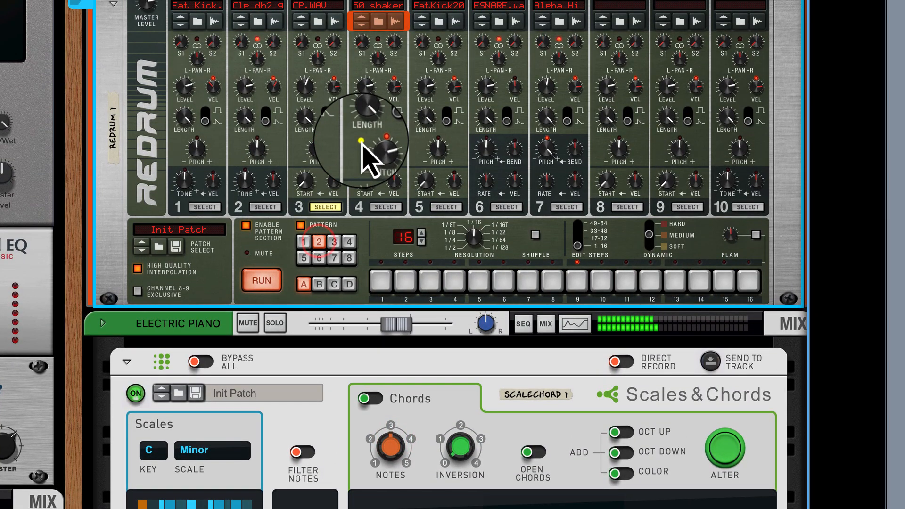
right_click(360, 141)
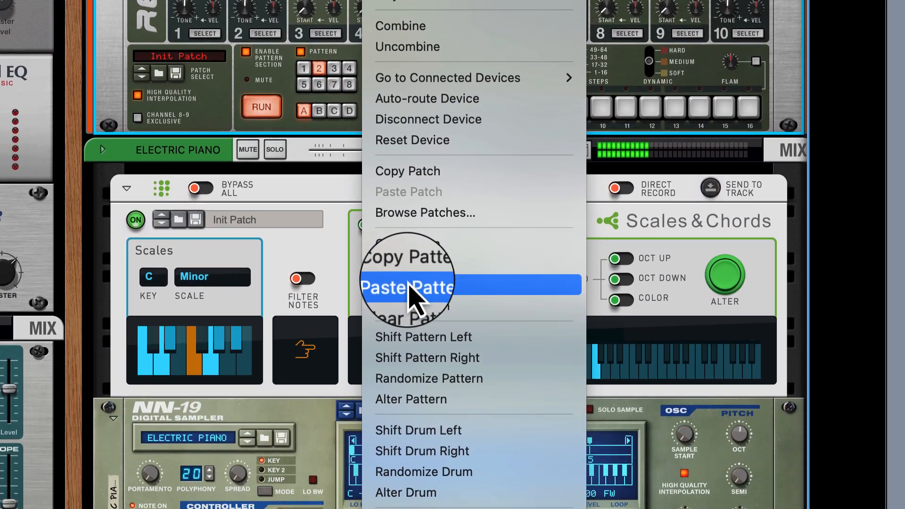
click(406, 457)
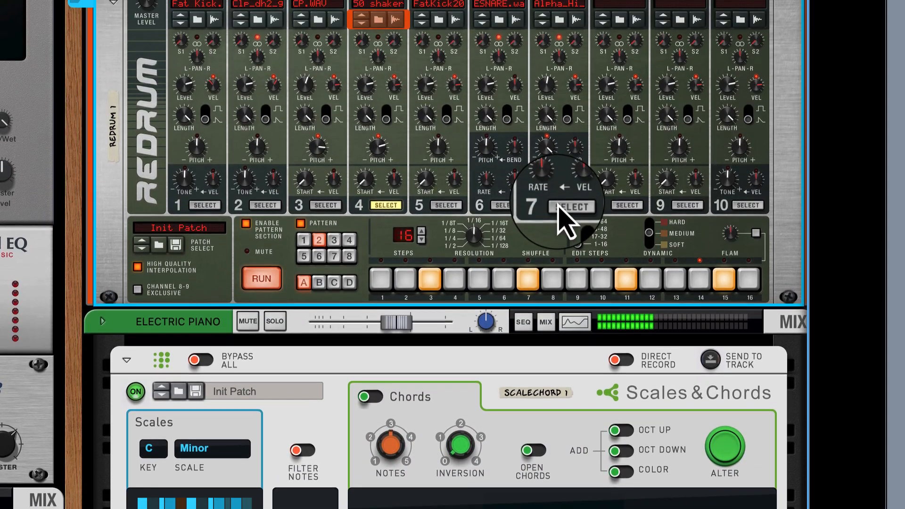
click(561, 13)
click(387, 290)
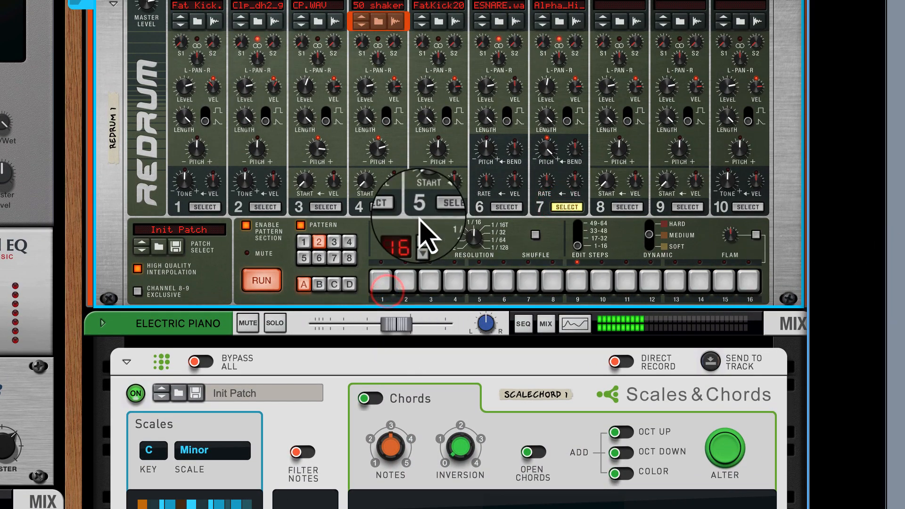
- Copy Redrum pattern 2 and paste it into pattern 3
right_click(423, 139)
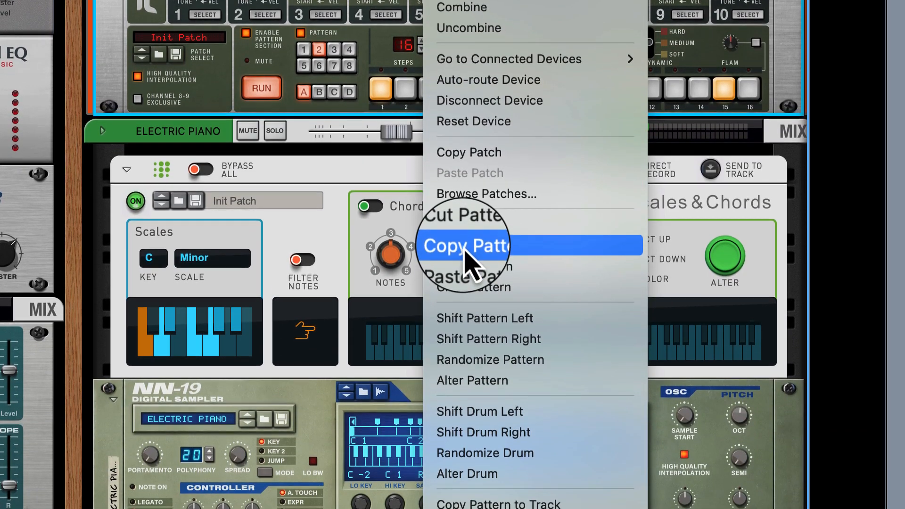
click(464, 246)
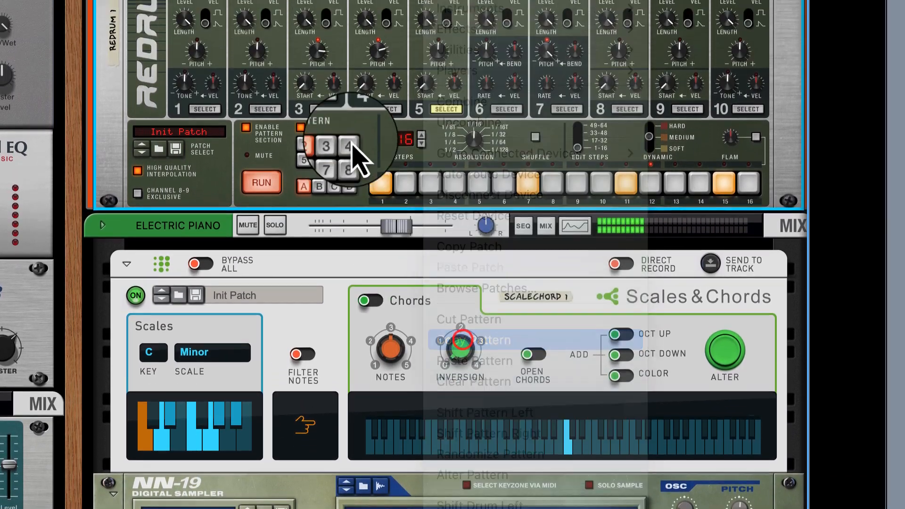
click(334, 50)
right_click(415, 143)
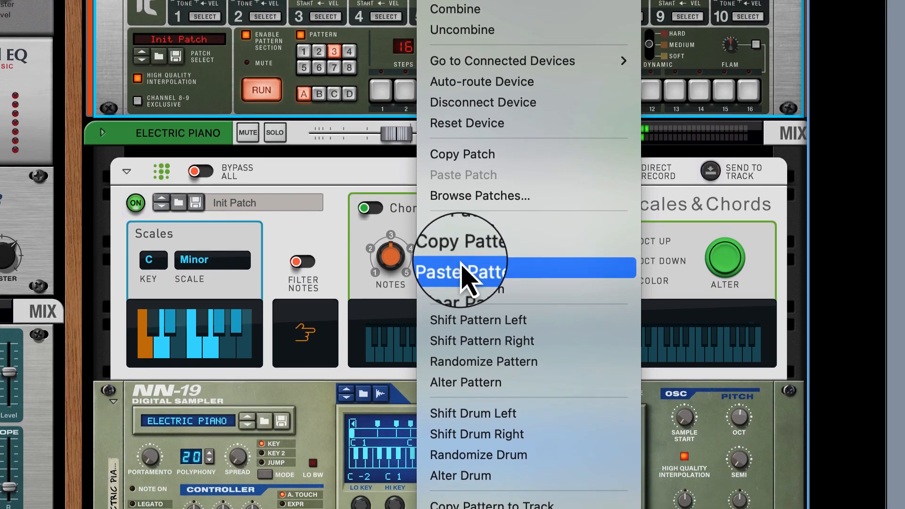
click(465, 460)
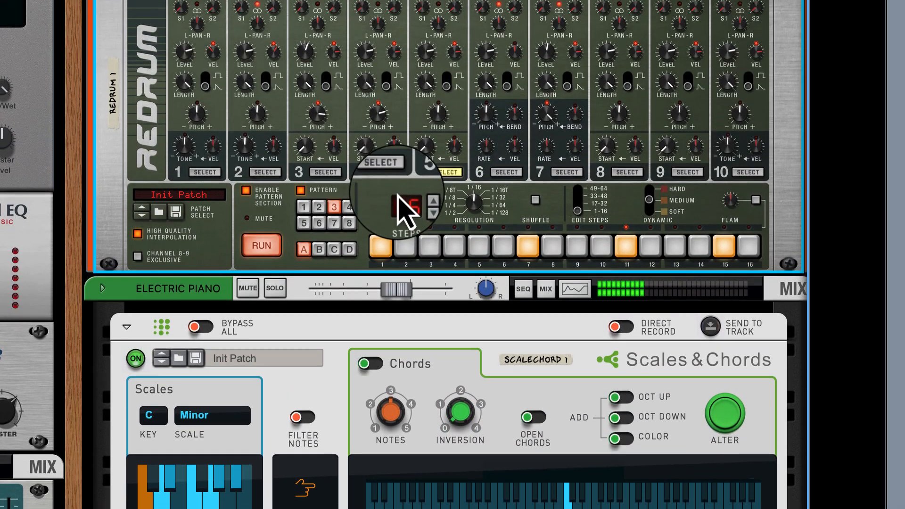
- In pattern 3, clear the shaker steps of channel 4 and the channel 6 snare hits on steps 5 and 13
click(386, 174)
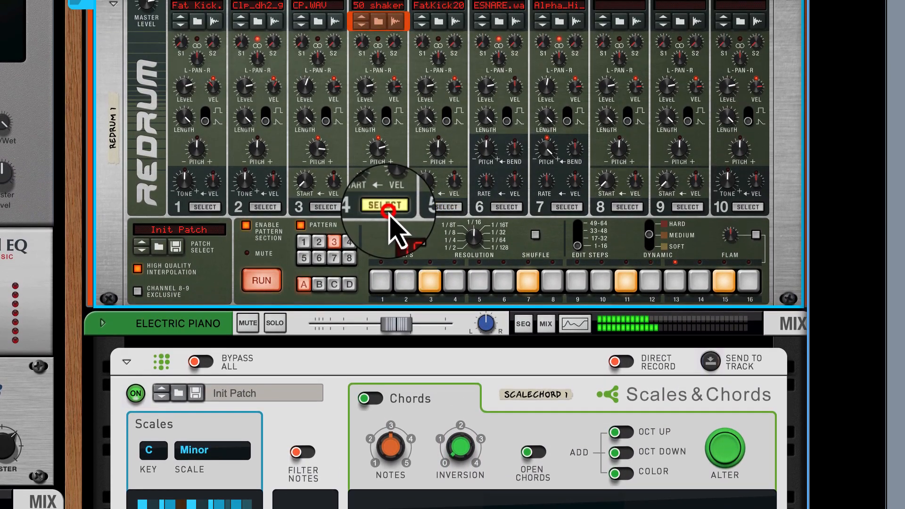
click(430, 255)
click(726, 285)
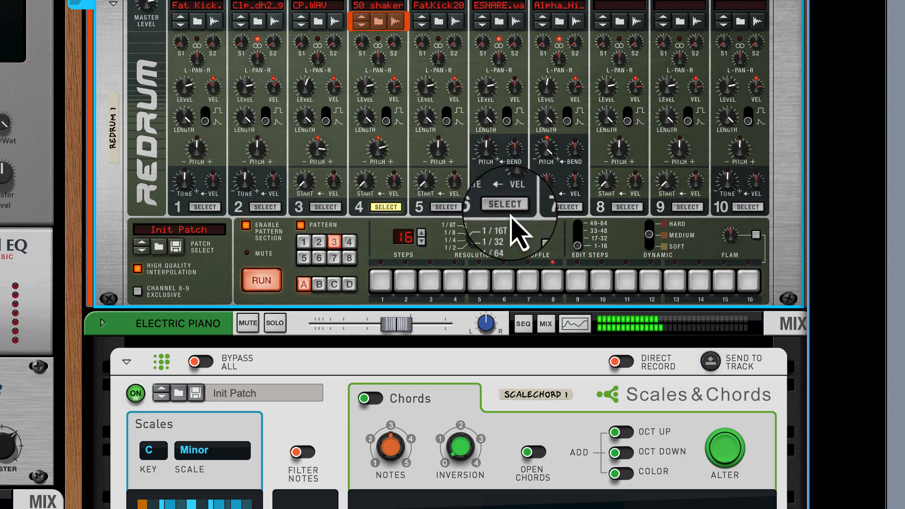
click(675, 282)
click(479, 281)
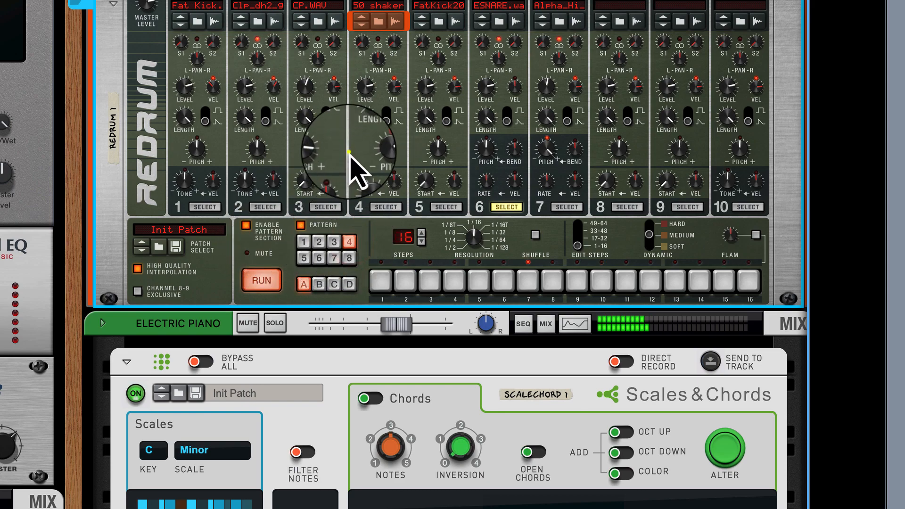
- Paste the copied pattern 2 into pattern 4 and clear all shaker steps of channel 4 there
right_click(353, 170)
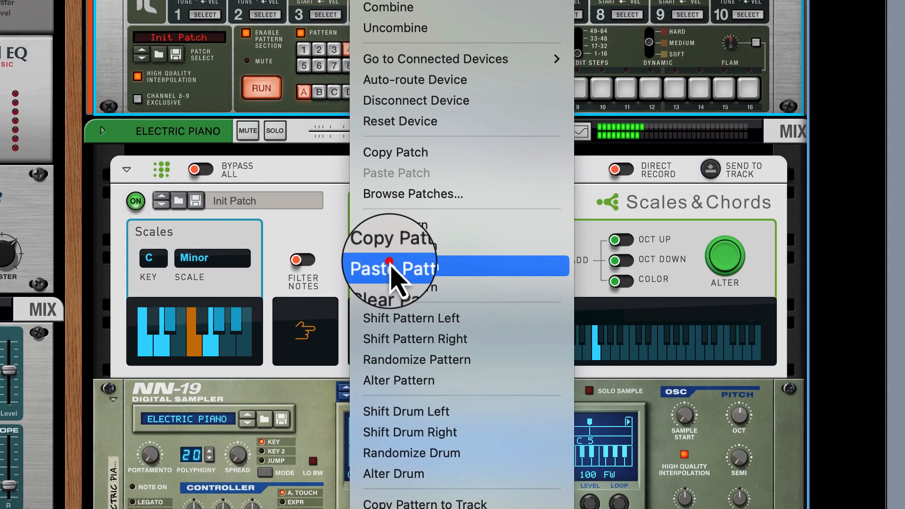
click(396, 457)
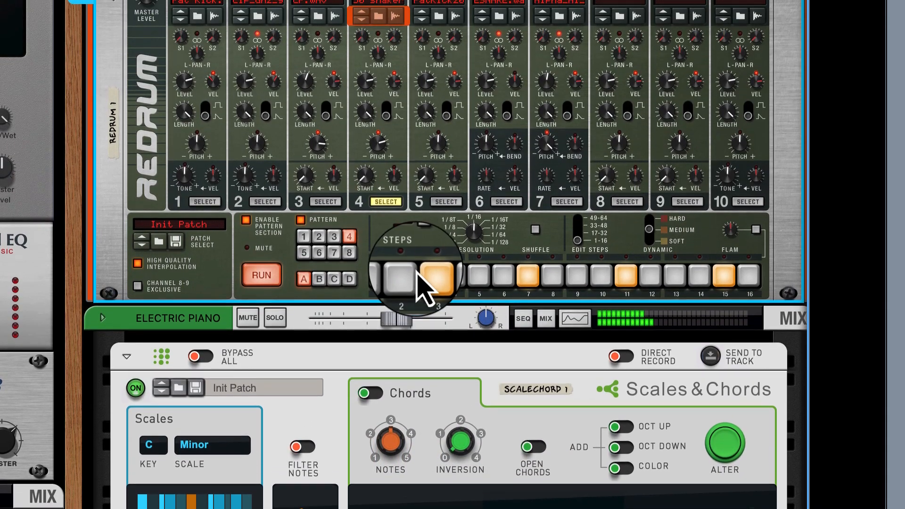
drag(408, 88, 747, 89)
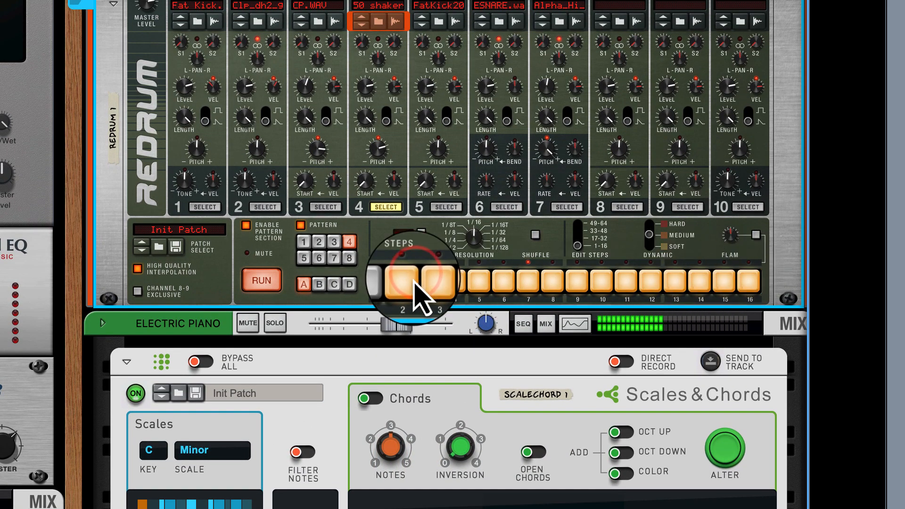
drag(415, 280, 711, 288)
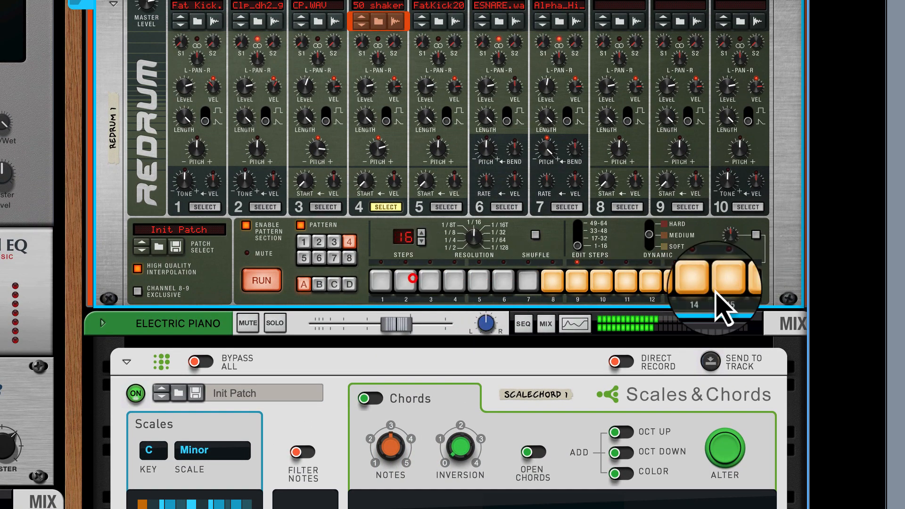
- Clear the programmed steps of channels 6, 2 and 3 in Redrum pattern 4
click(505, 206)
click(480, 280)
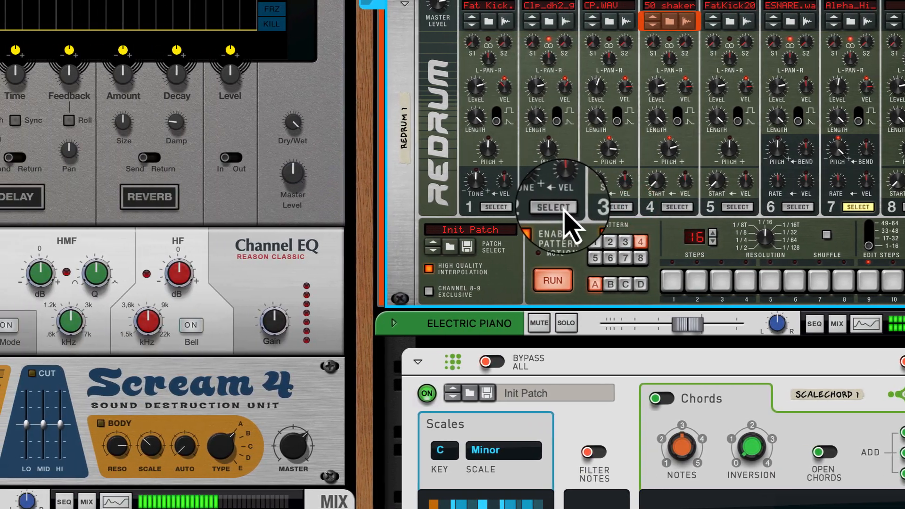
click(278, 206)
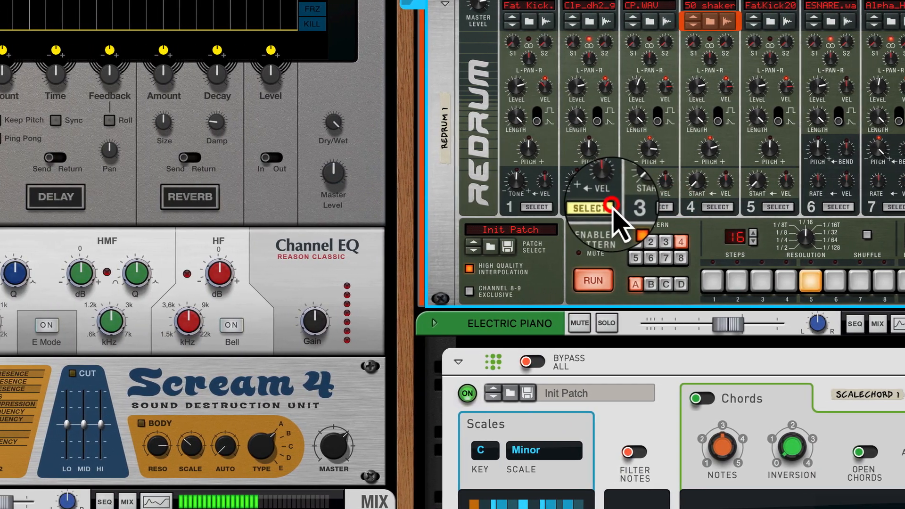
drag(555, 279, 794, 279)
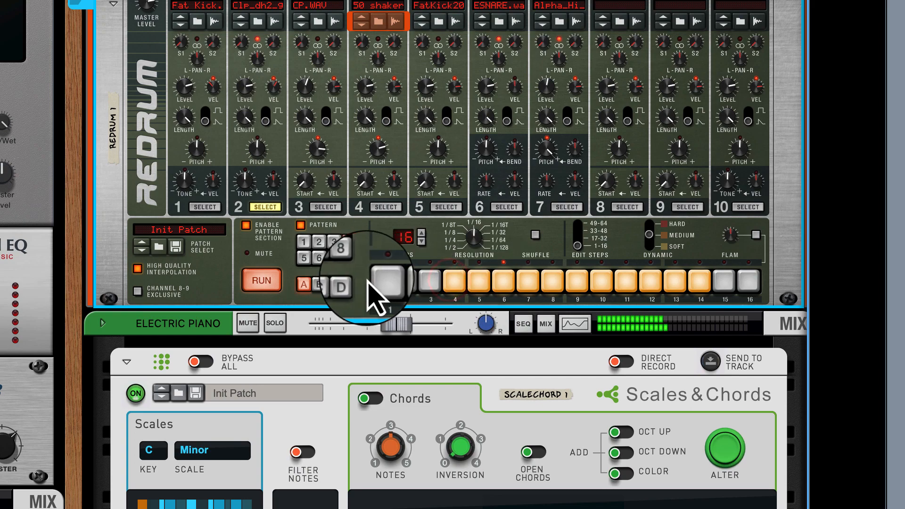
drag(451, 283, 814, 303)
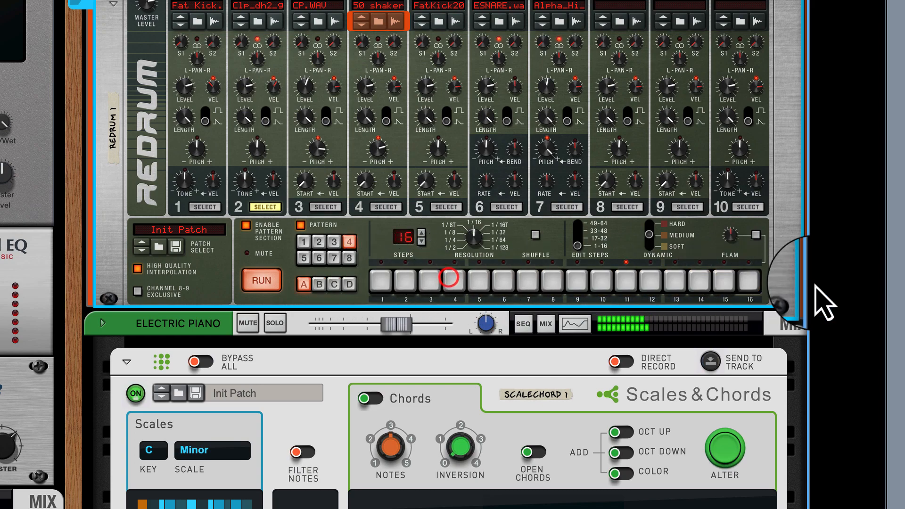
click(324, 206)
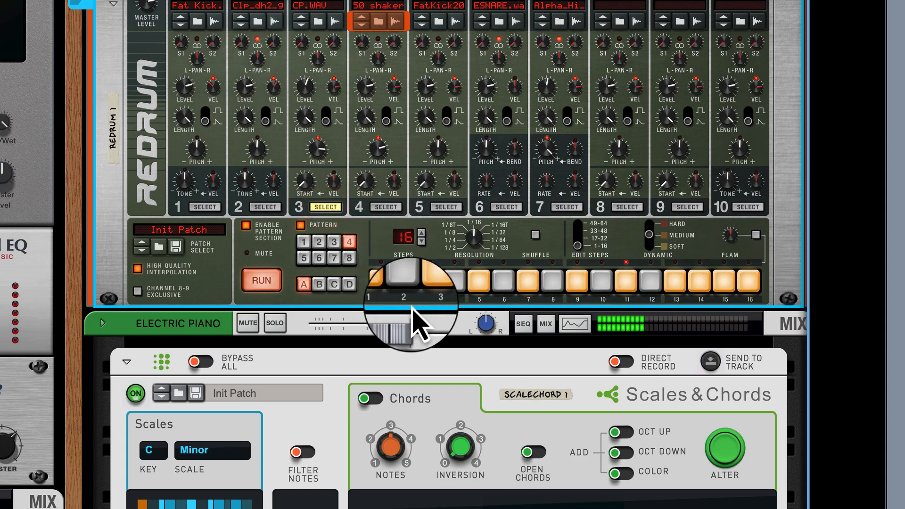
drag(382, 281, 827, 317)
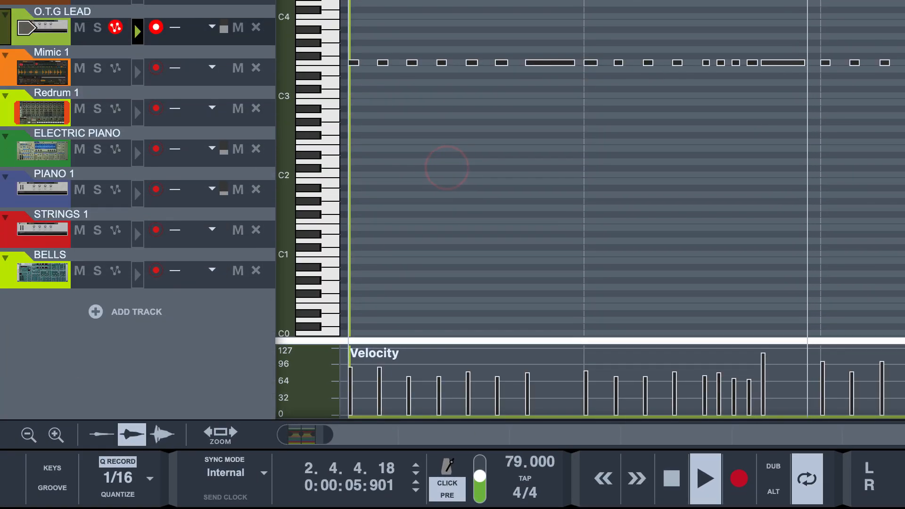
- Leave the sequencer's edit mode, select all four-bar clips on every track and duplicate them repeatedly until the arrangement reaches bar 57
key(F7)
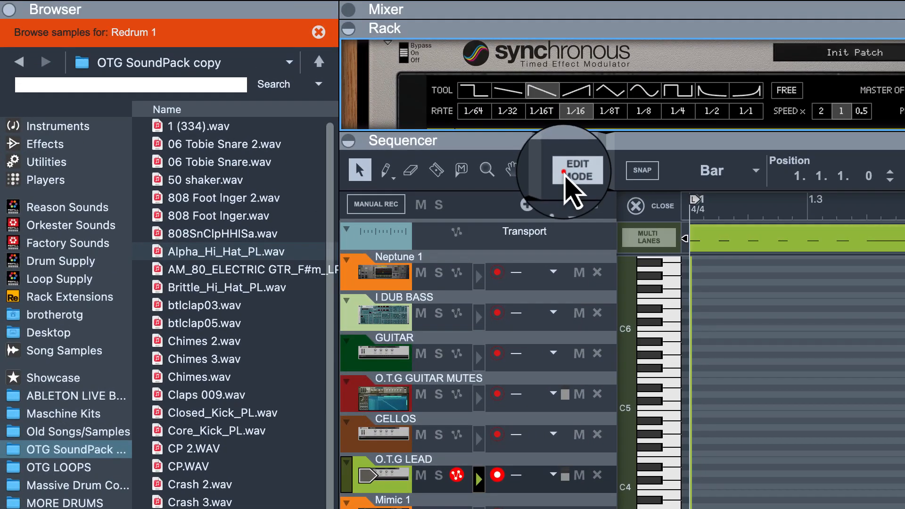
click(579, 169)
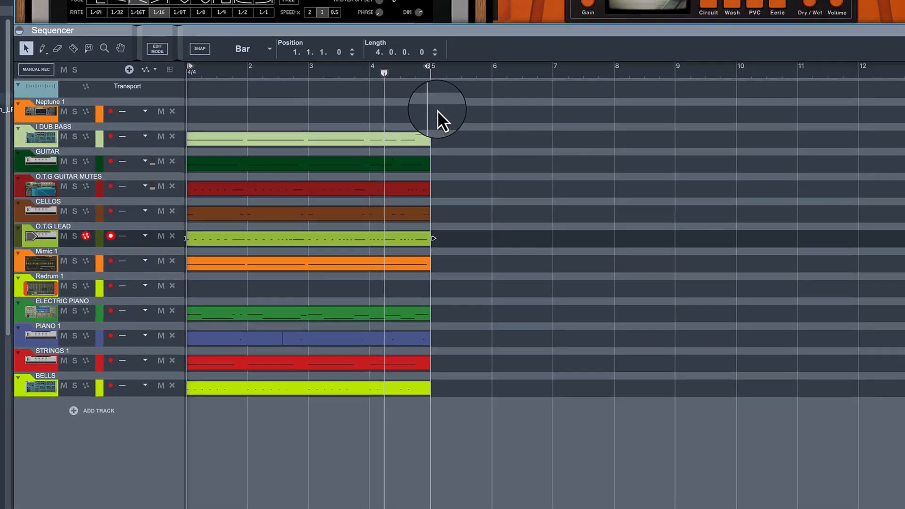
drag(451, 108, 105, 453)
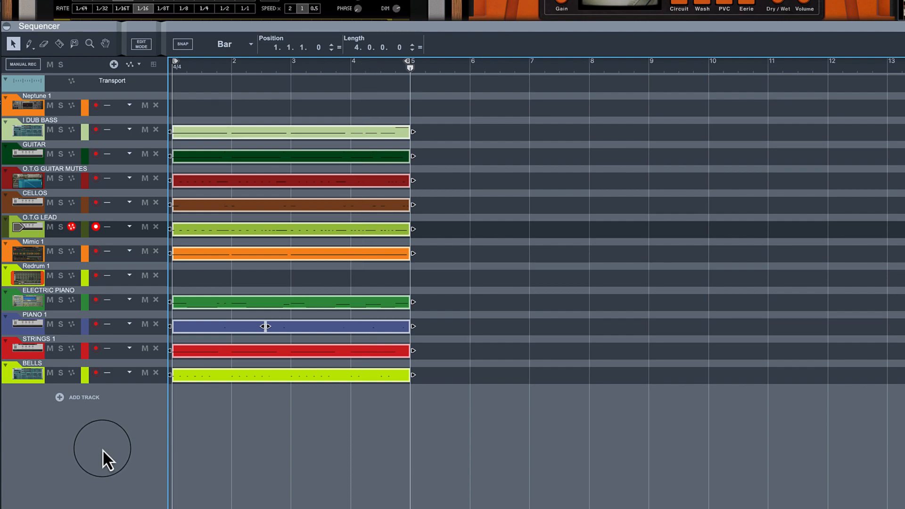
key(ctrl+d)
key(ctrl+d)
key(ctrl+d)
key(ctrl+d)
key(ctrl+d)
key(ctrl+d)
key(ctrl+d)
key(ctrl+d)
key(ctrl+d)
key(ctrl+d)
key(ctrl+d)
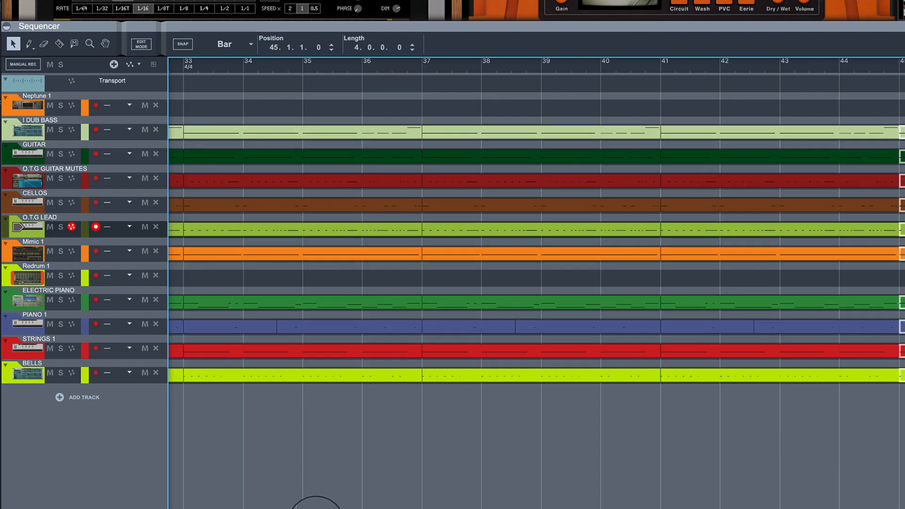
drag(315, 508, 347, 507)
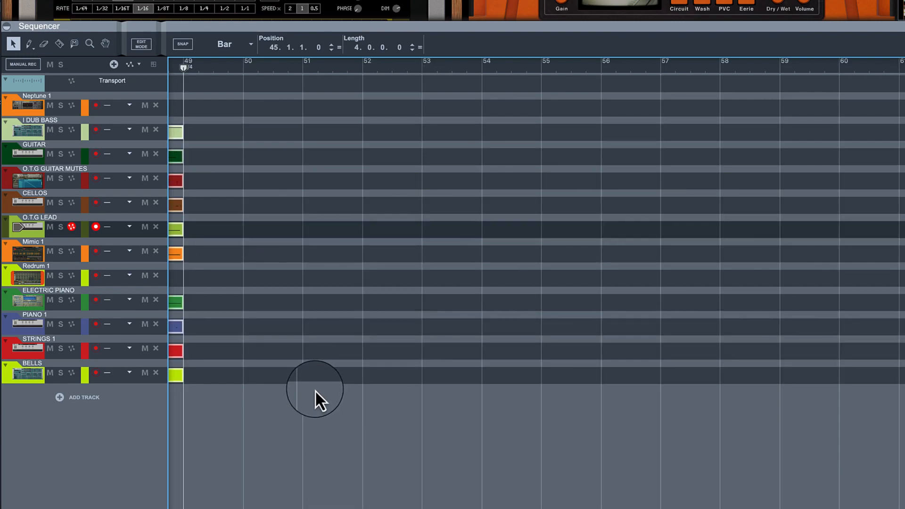
key(ctrl+d)
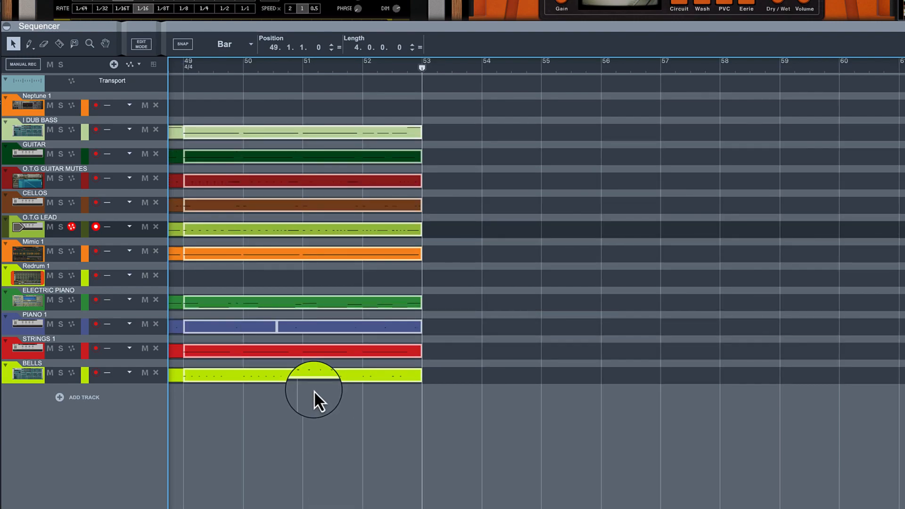
key(ctrl+d)
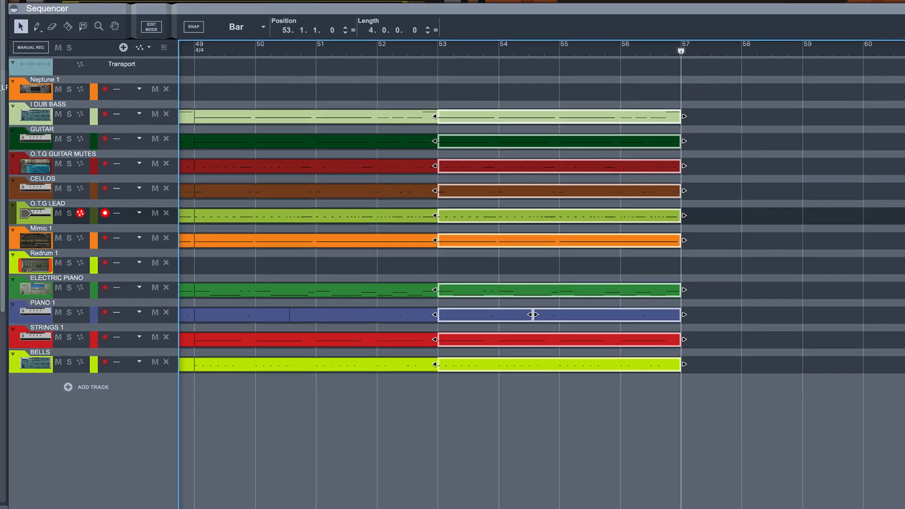
- Move the song end marker and the right locator back to about bar 59, just past the arranged clips
drag(383, 507, 471, 508)
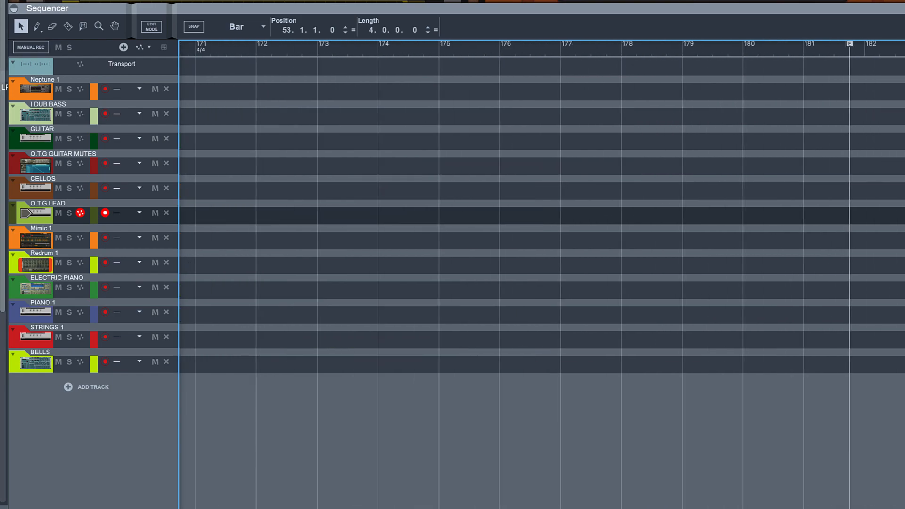
mouse_move(849, 47)
mouse_down()
mouse_move(115, 146)
mouse_move(266, 151)
mouse_up()
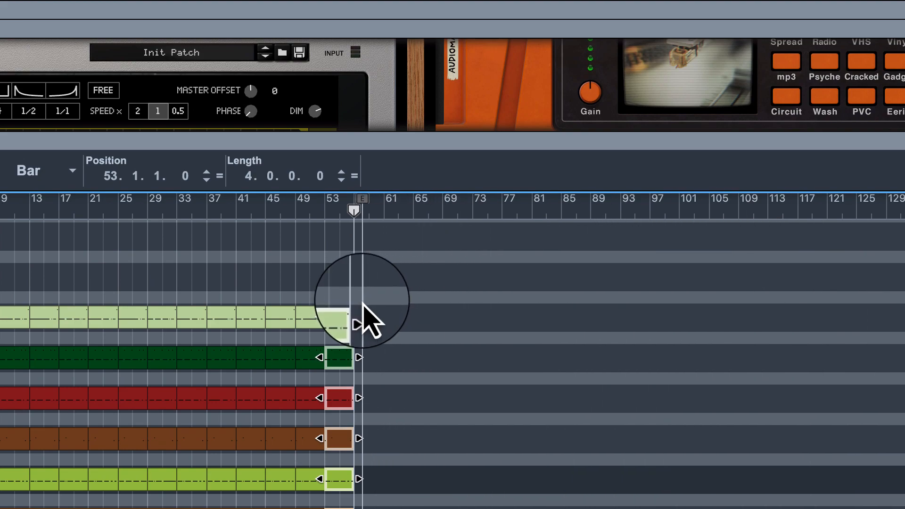
click(367, 212)
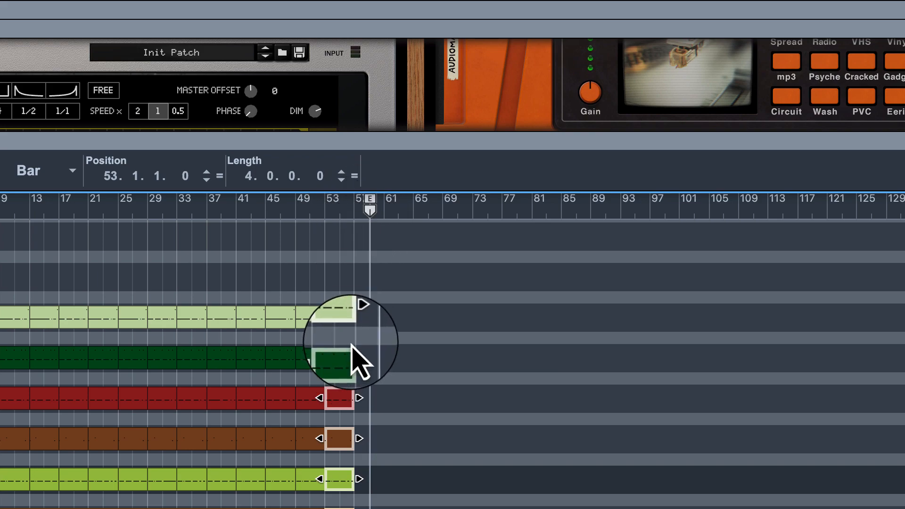
drag(563, 280, 712, 311)
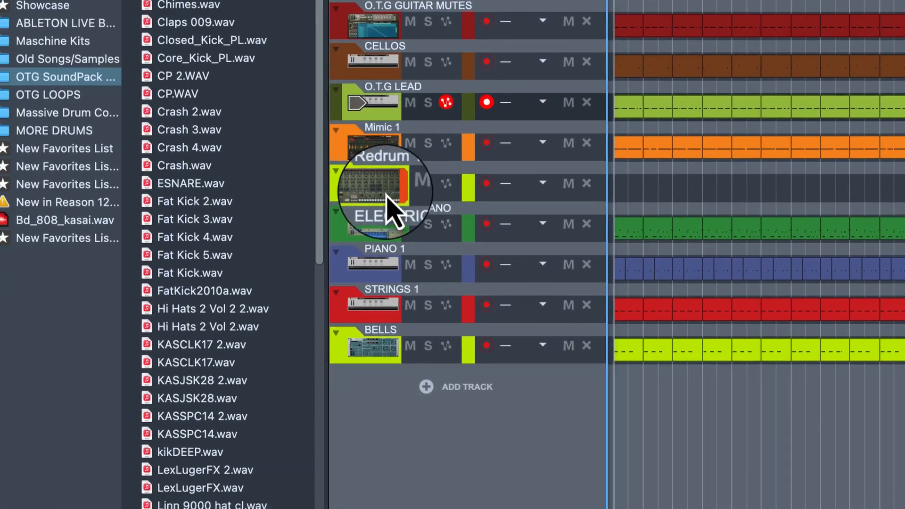
- Select the Redrum 1 track and switch Redrum to the empty pattern 8
click(397, 179)
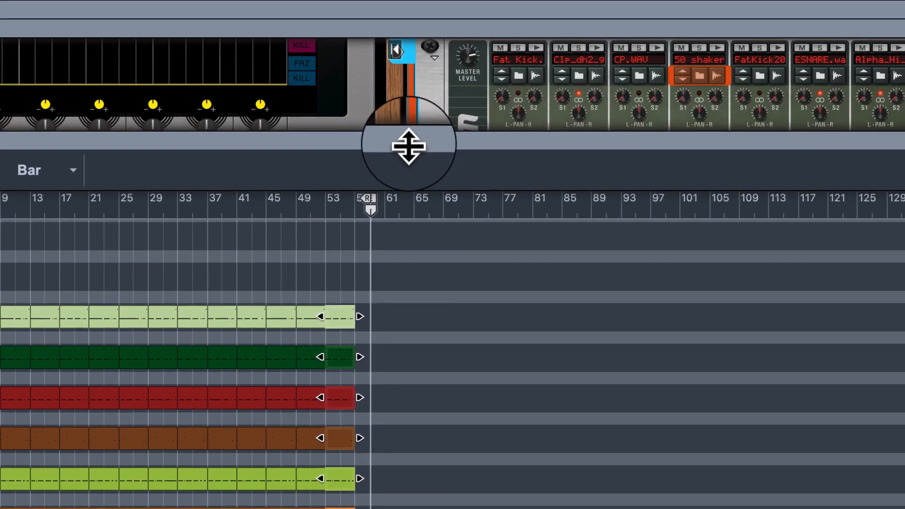
drag(408, 145, 408, 508)
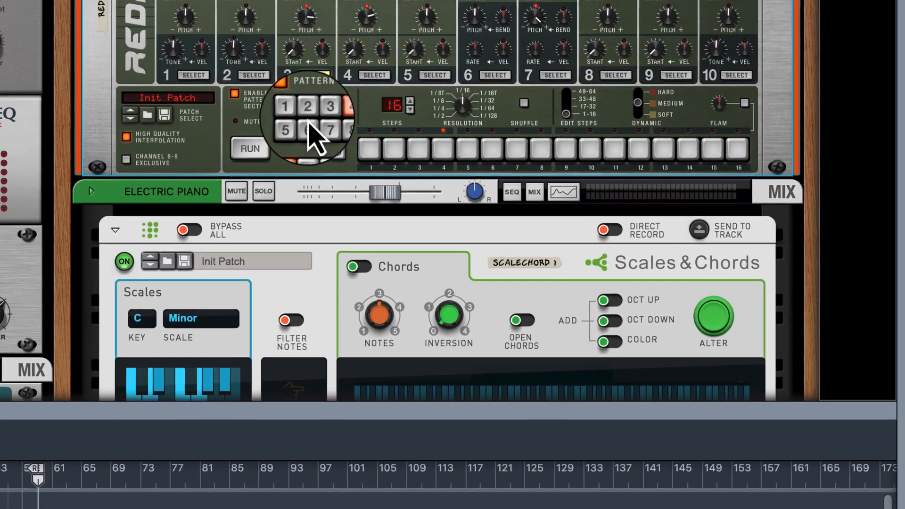
right_click(644, 305)
click(336, 127)
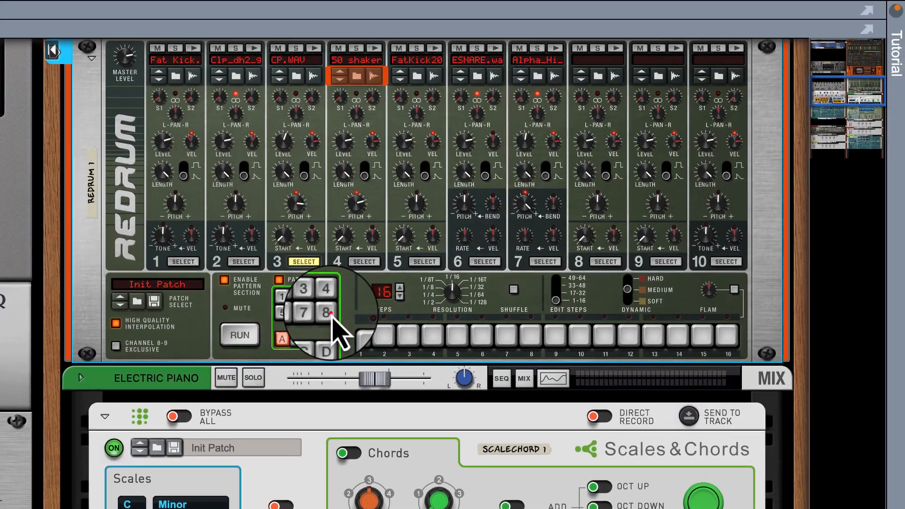
click(499, 27)
key(space)
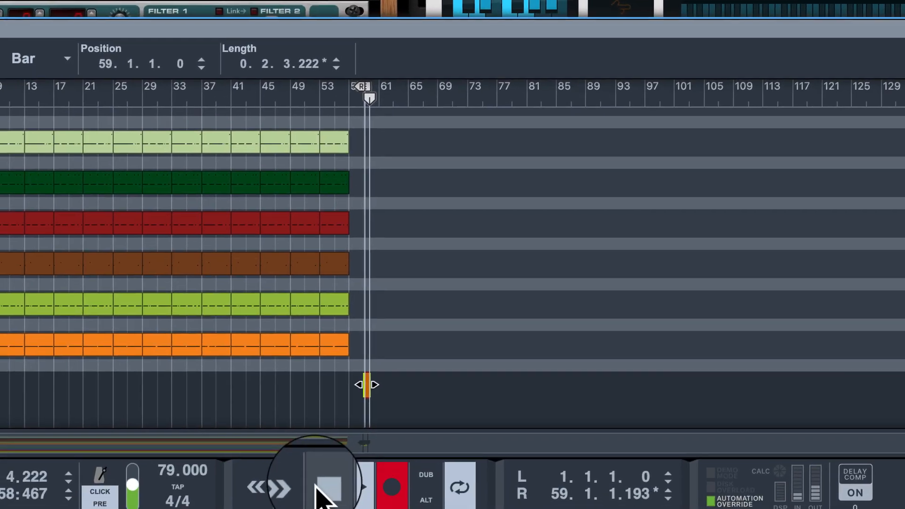
click(323, 478)
click(341, 480)
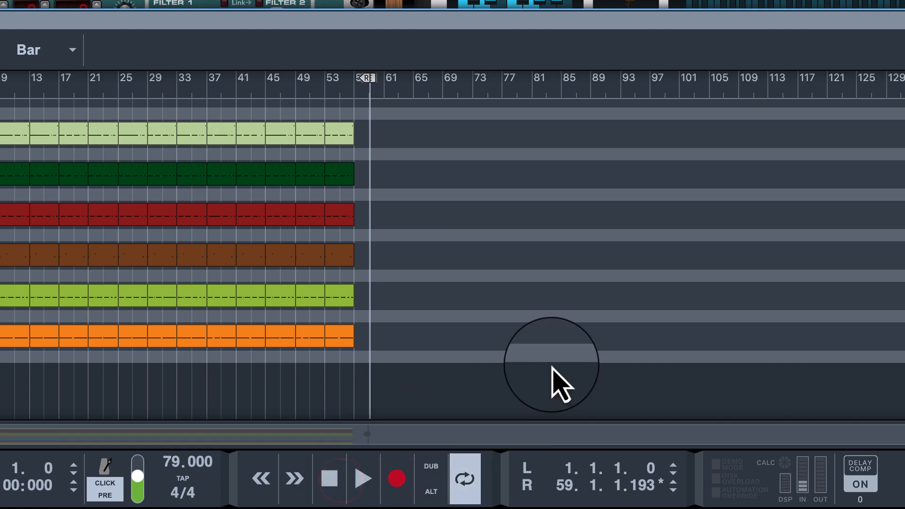
- Record Redrum pattern changes from bar 1, with pattern 3 at bar 5, 1 at bar 9, 3 at bar 13 and 8 at bar 16
click(404, 478)
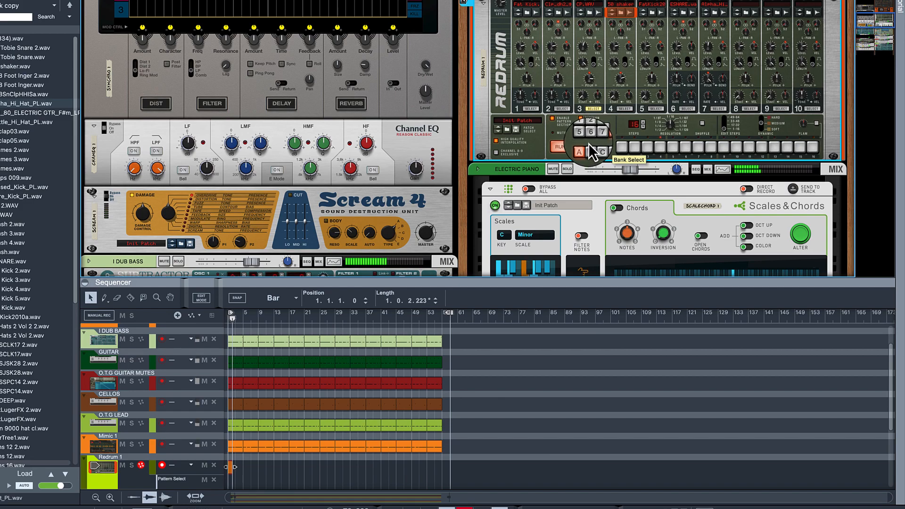
click(606, 128)
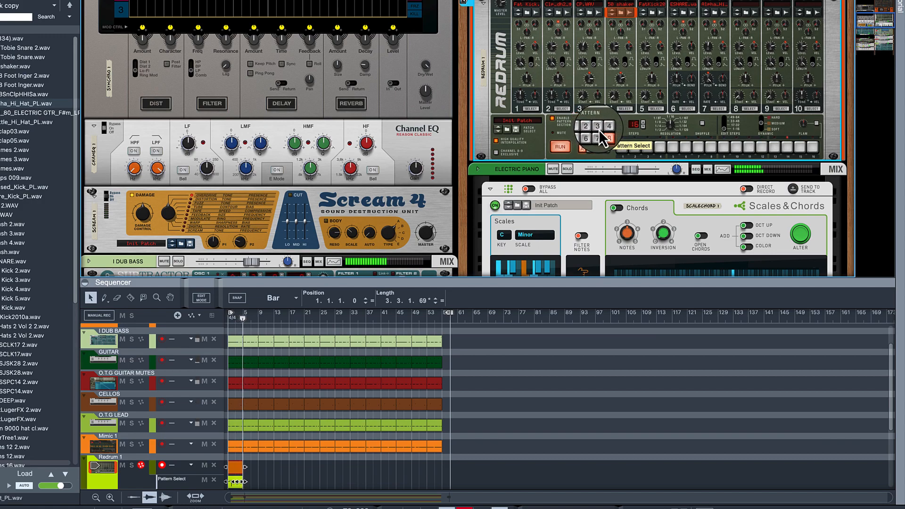
click(600, 133)
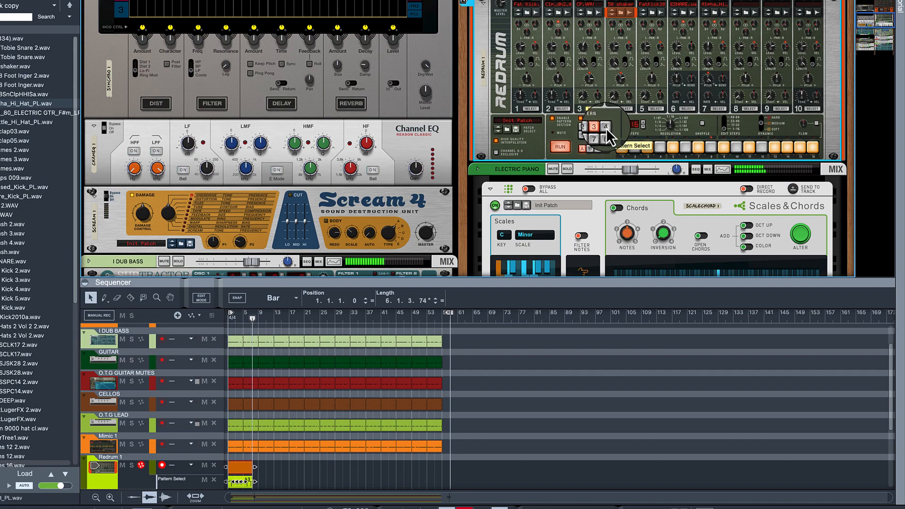
click(608, 132)
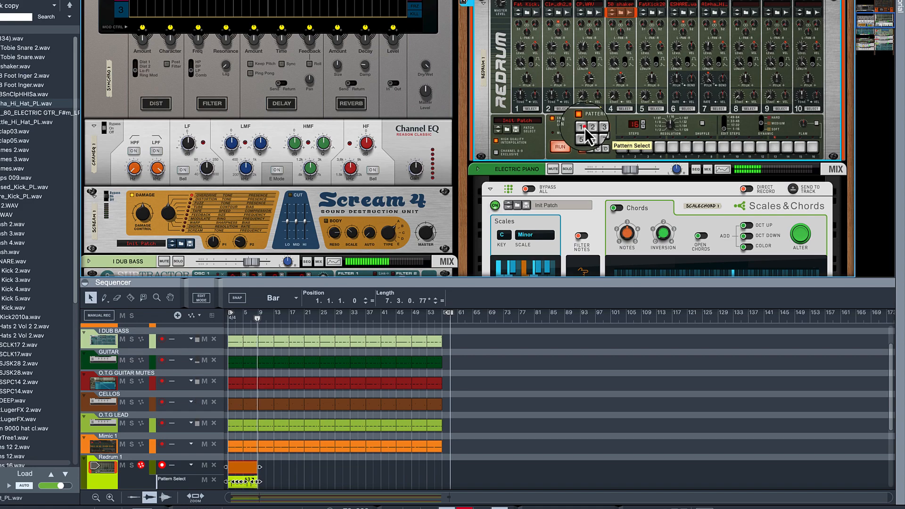
click(583, 127)
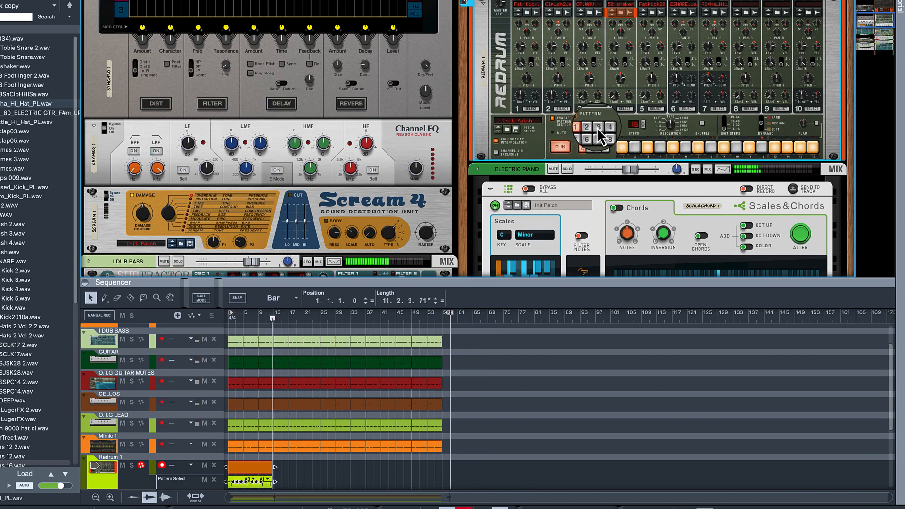
click(597, 128)
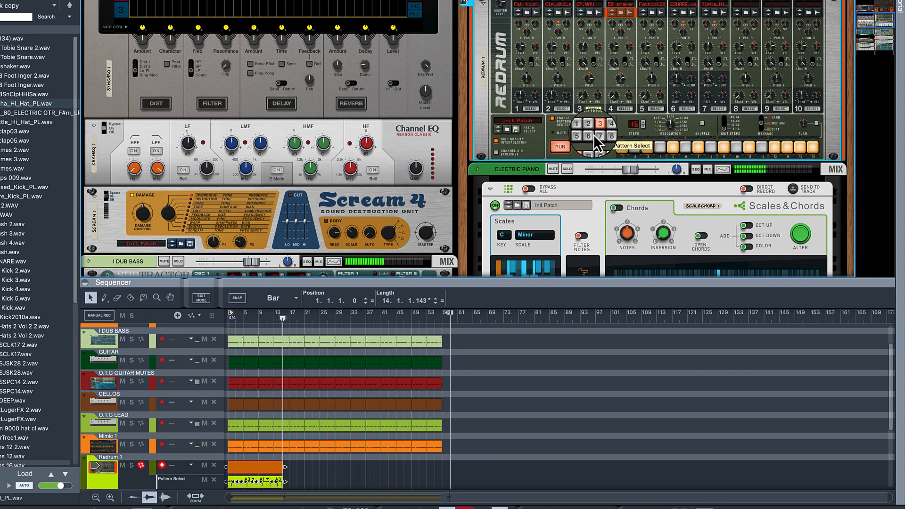
click(607, 138)
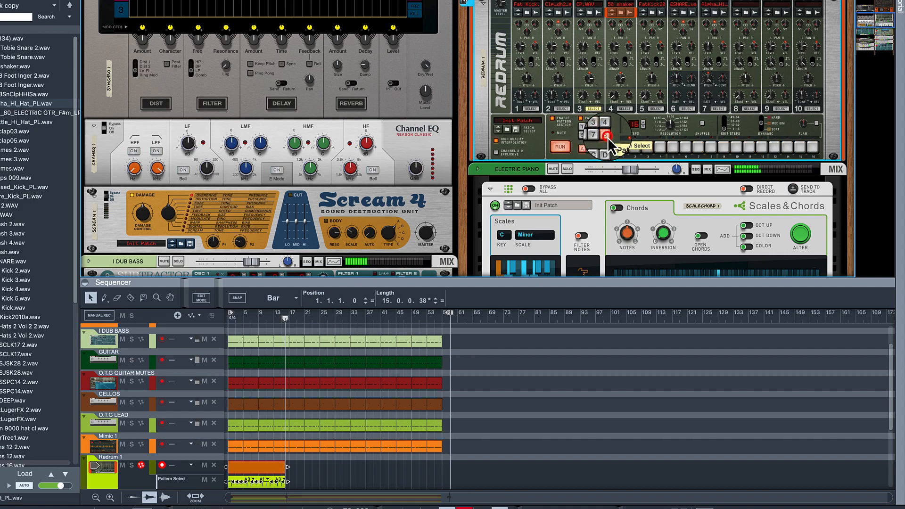
- Keep recording pattern changes, with pattern 1 at bar 17, 4 at bar 21, 3 at bar 29, 4 at bar 39 and 3 at bar 41
click(581, 127)
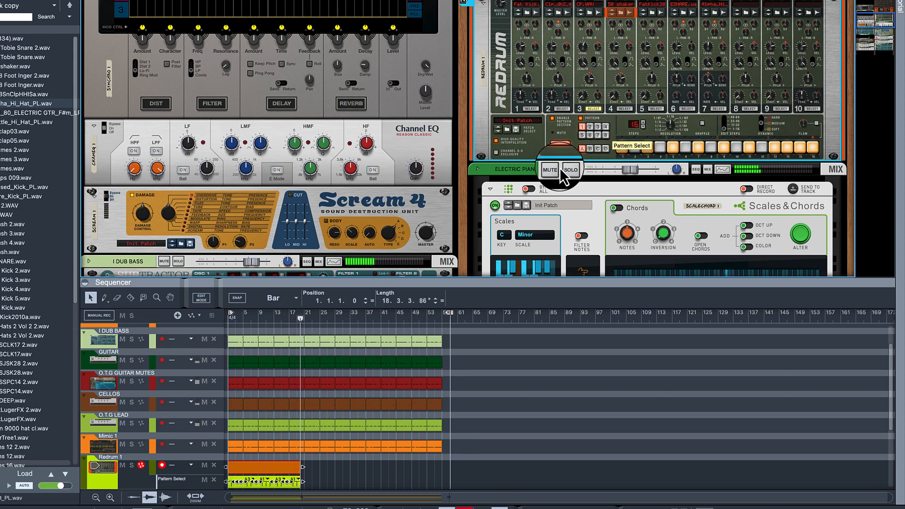
click(606, 128)
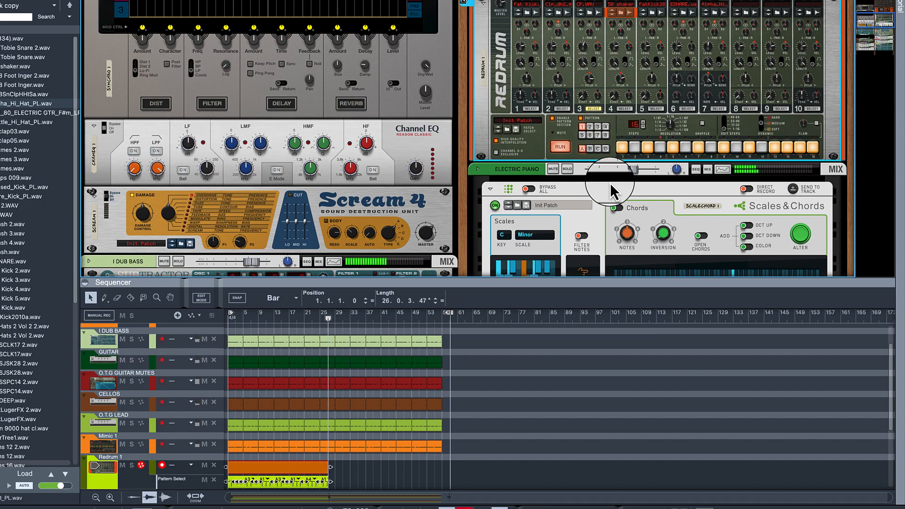
click(605, 135)
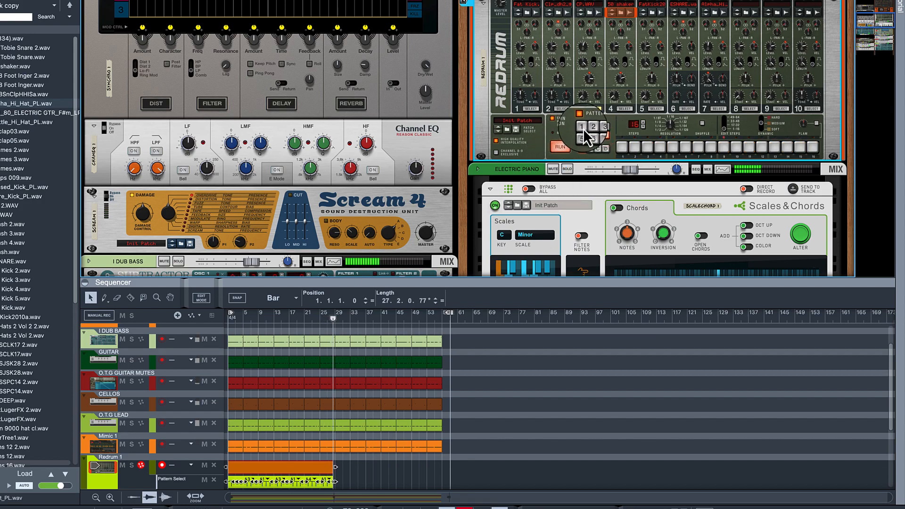
click(598, 128)
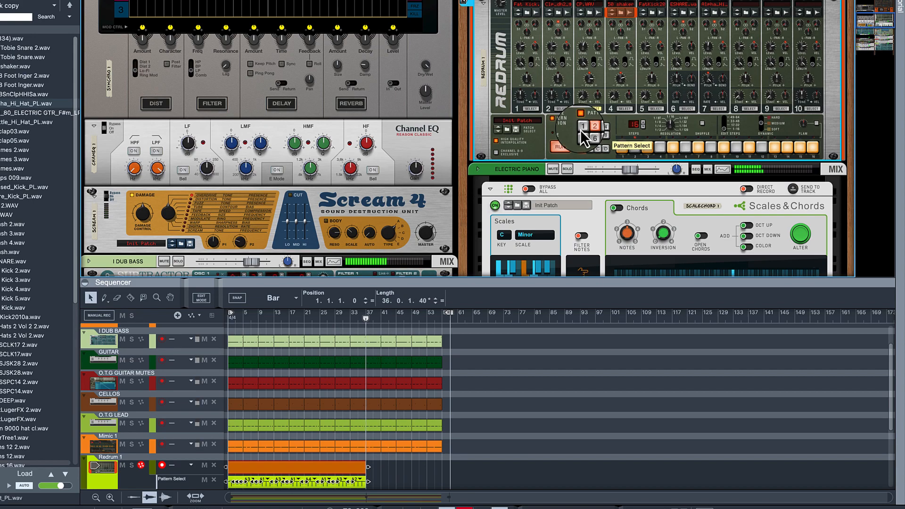
click(606, 129)
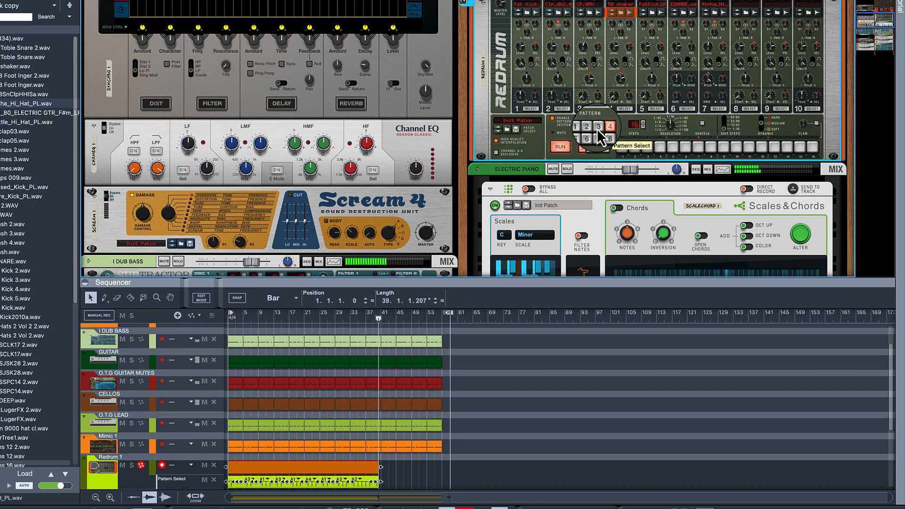
click(597, 128)
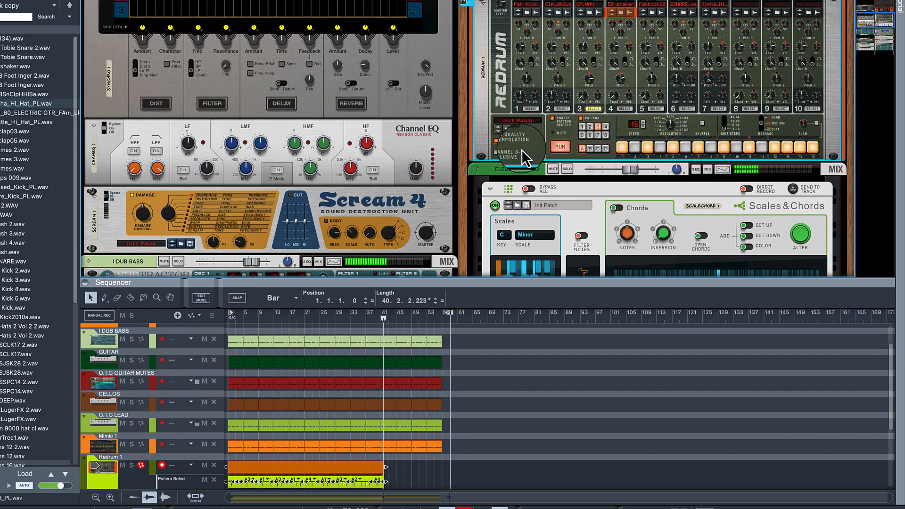
- Finish recording Redrum's pattern changes with pattern 8 at bar 47, 1 at bar 49 and 8 at about bar 54, and stop
scroll(509, 155, up, 5)
scroll(509, 154, down, 5)
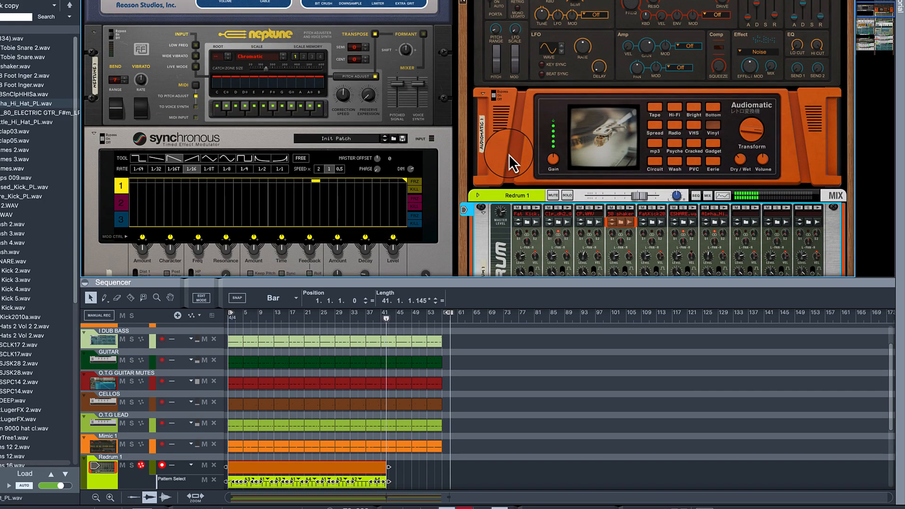
scroll(513, 162, down, 3)
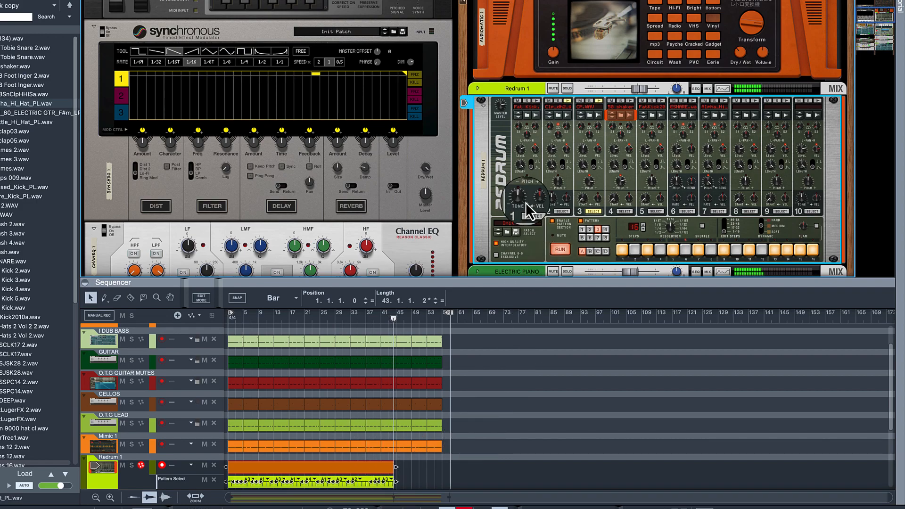
scroll(525, 202, up, 1)
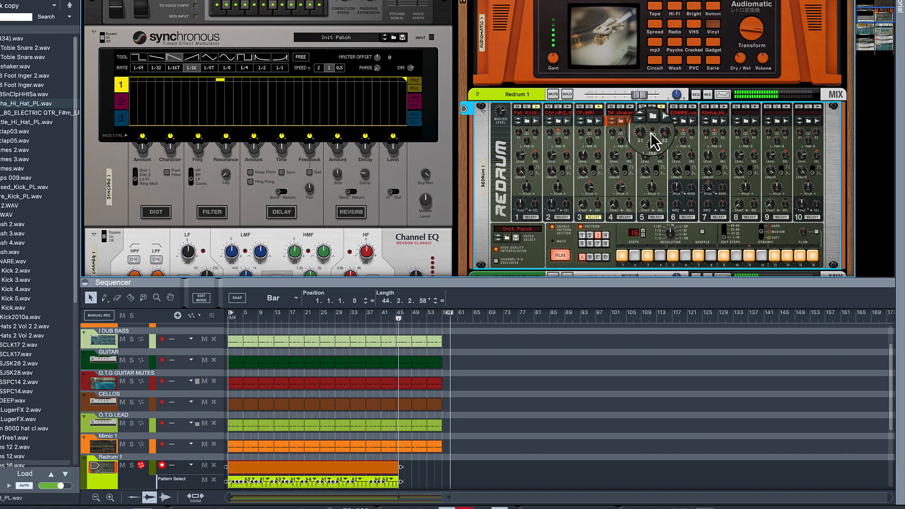
scroll(599, 211, down, 2)
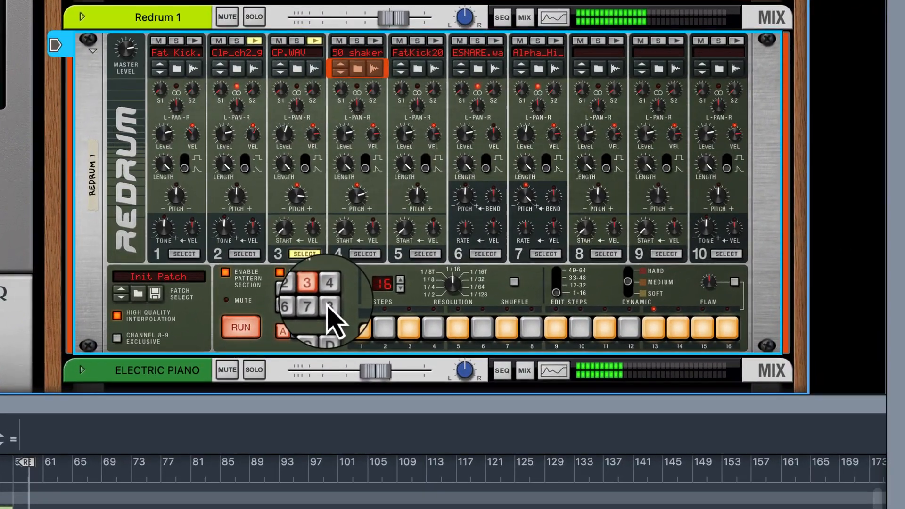
click(487, 264)
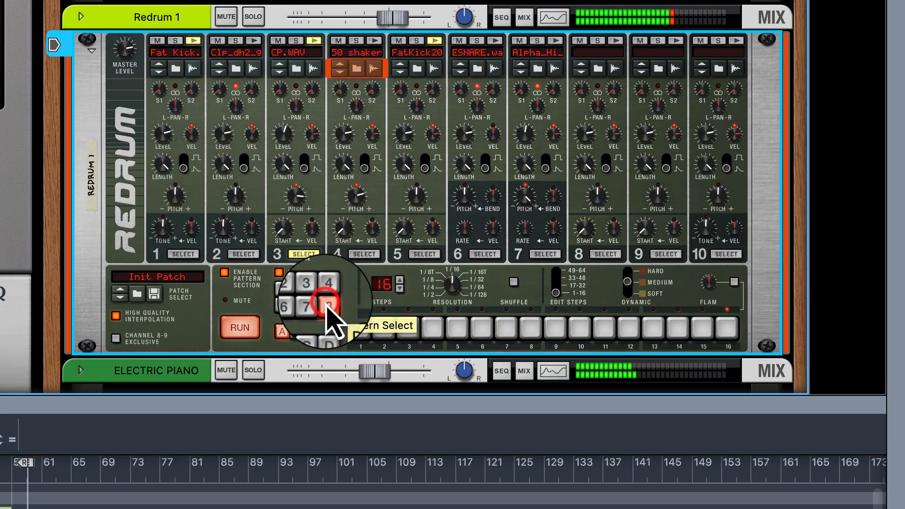
click(286, 295)
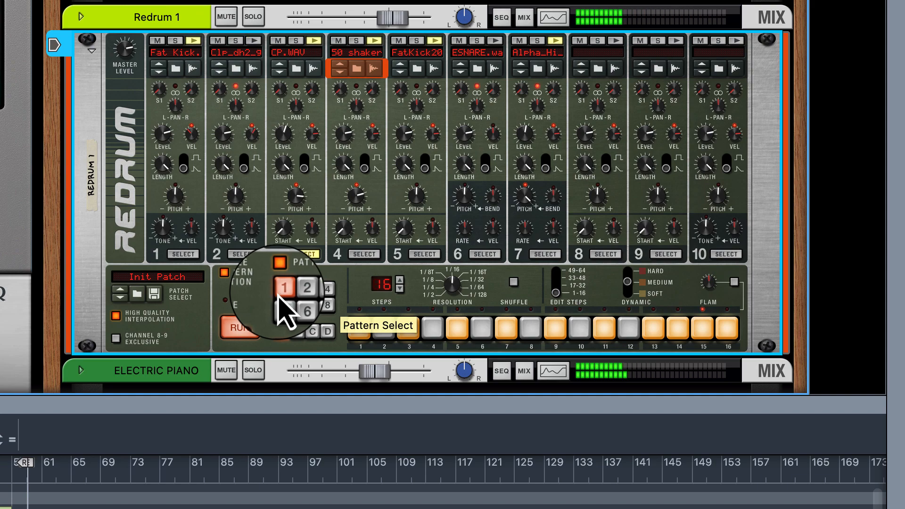
click(326, 304)
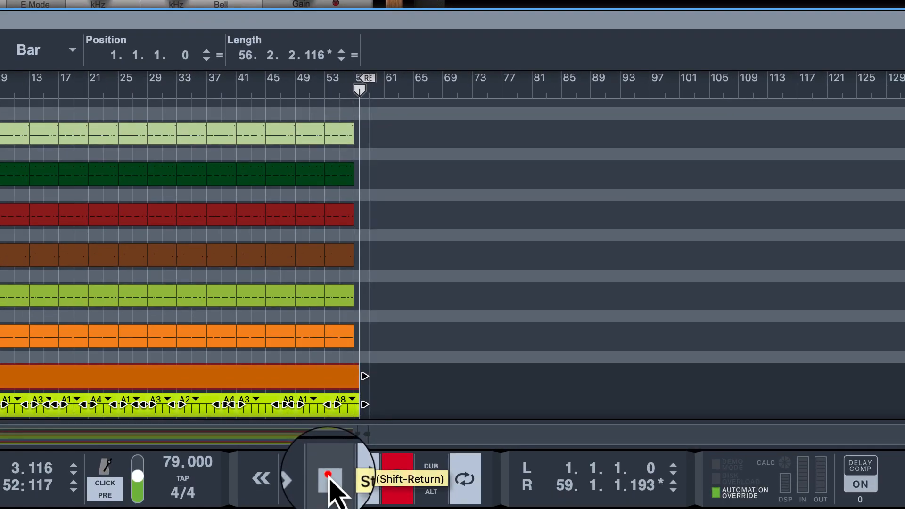
click(328, 478)
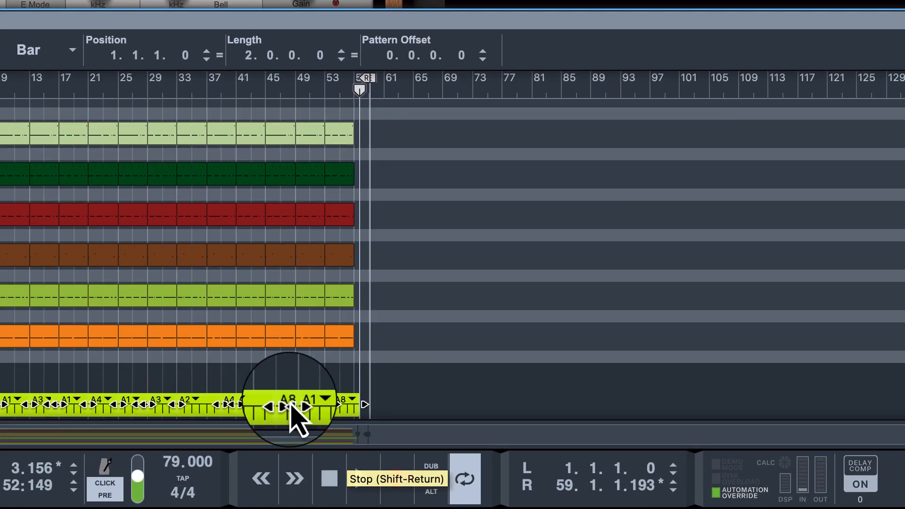
- Return the song to the start and delete the four-bar clips at bar 9 on the BELLS and ELECTRIC PIANO tracks
scroll(198, 311, down, 3)
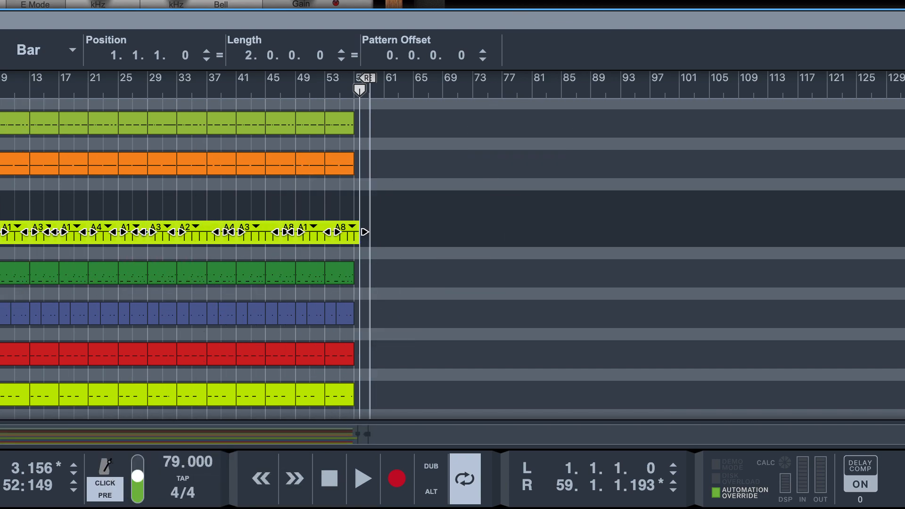
click(328, 478)
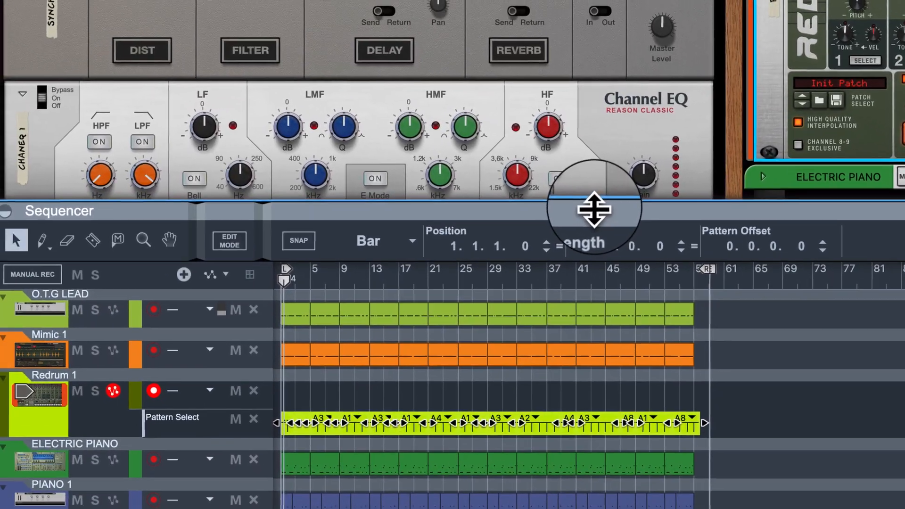
drag(254, 18, 254, 0)
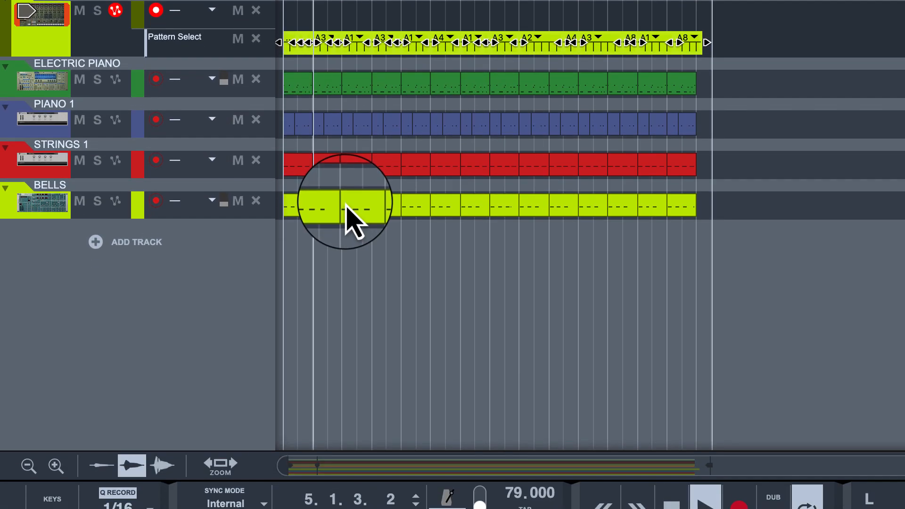
click(344, 363)
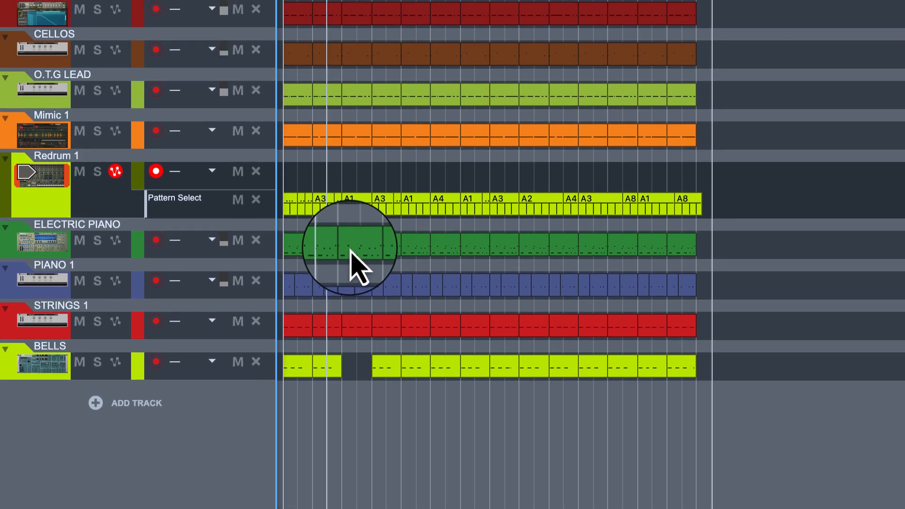
click(355, 261)
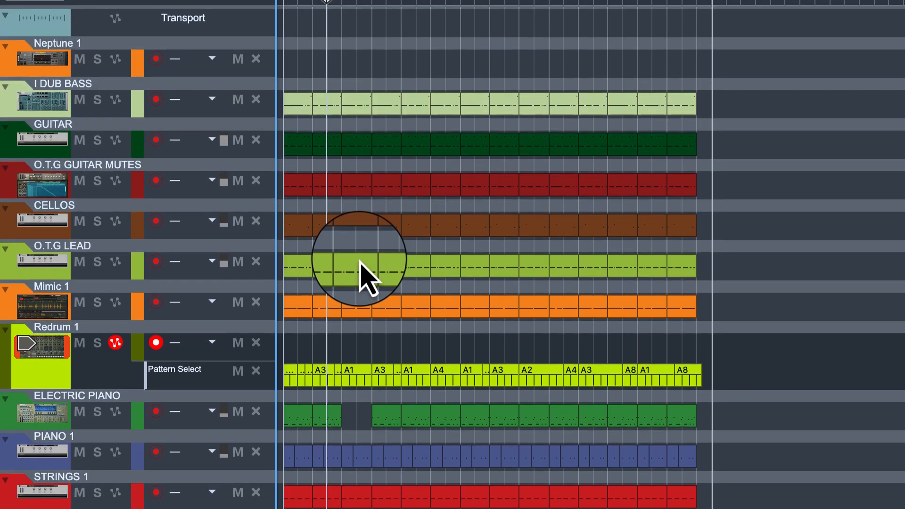
- Delete the O.T.G LEAD clip at bar 9 and the bar 13 clips on BELLS, ELECTRIC PIANO and O.T.G LEAD
click(360, 90)
key(Delete)
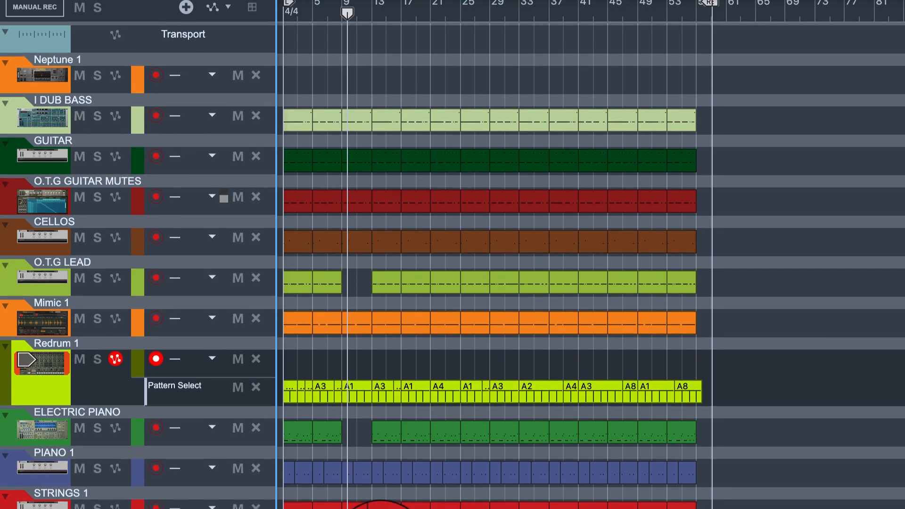
click(380, 418)
key(Delete)
click(393, 436)
key(Delete)
click(384, 94)
key(Delete)
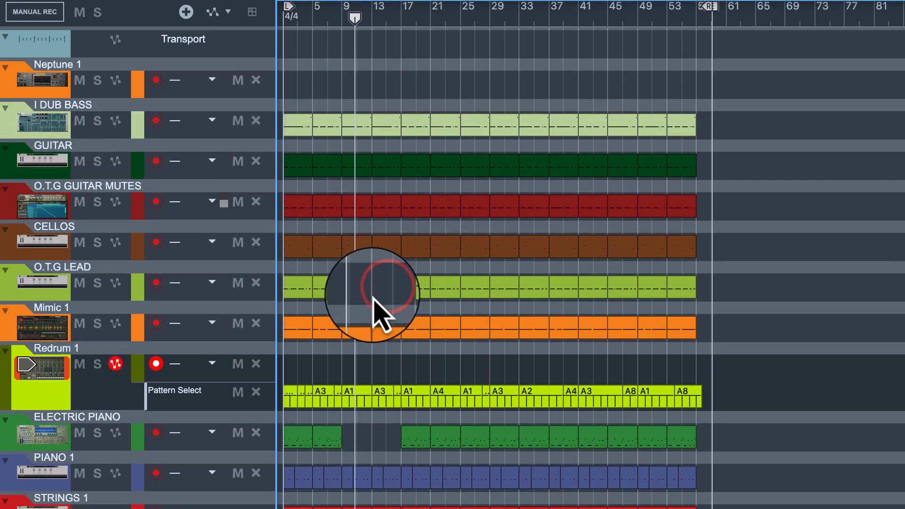
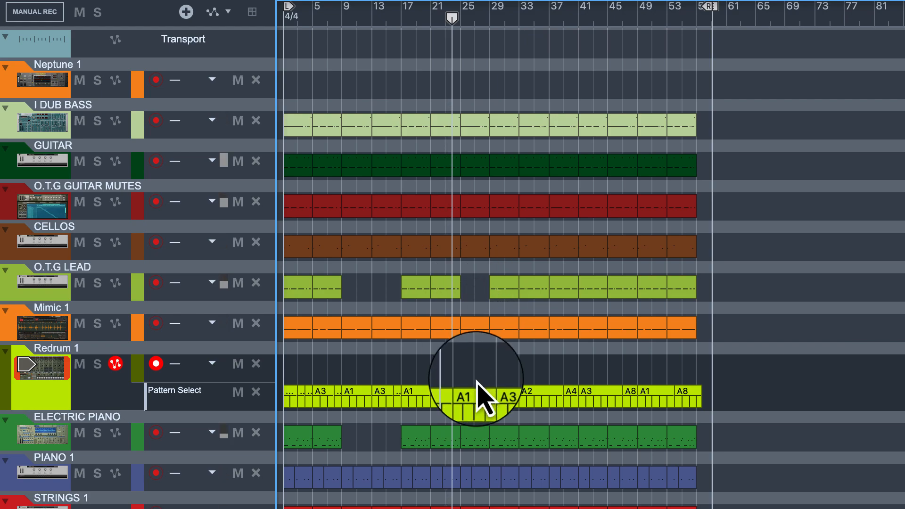
- Delete the remaining clips between bars 25 and 33 on the GUITAR, O.T.G LEAD and ELECTRIC PIANO tracks
scroll(490, 424, down, 5)
click(485, 258)
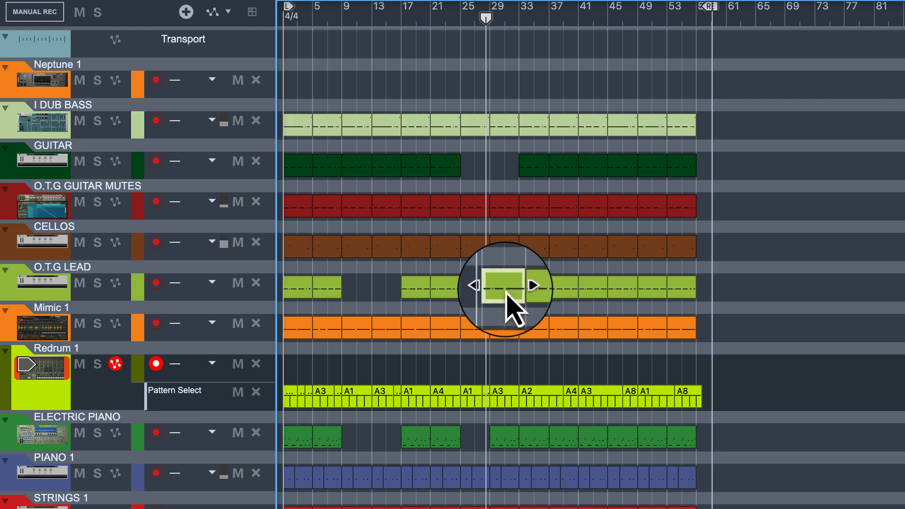
key(Delete)
scroll(514, 289, down, 8)
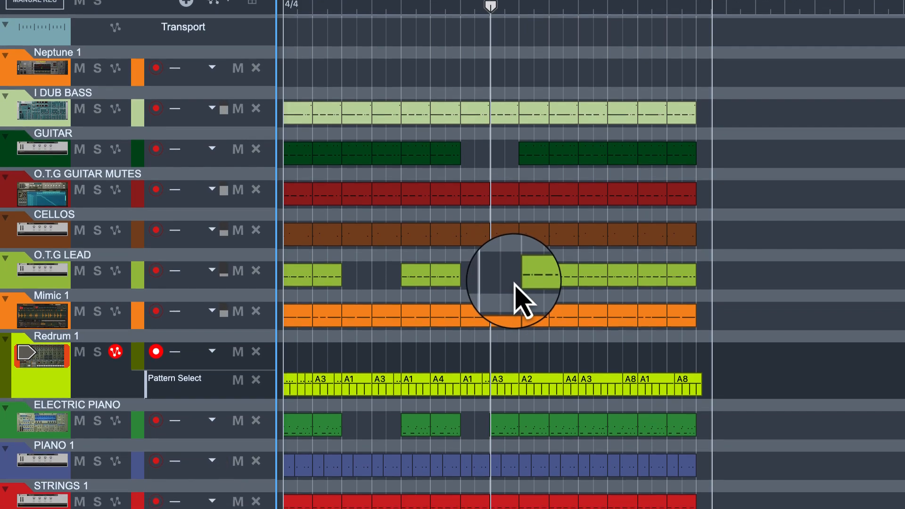
click(503, 253)
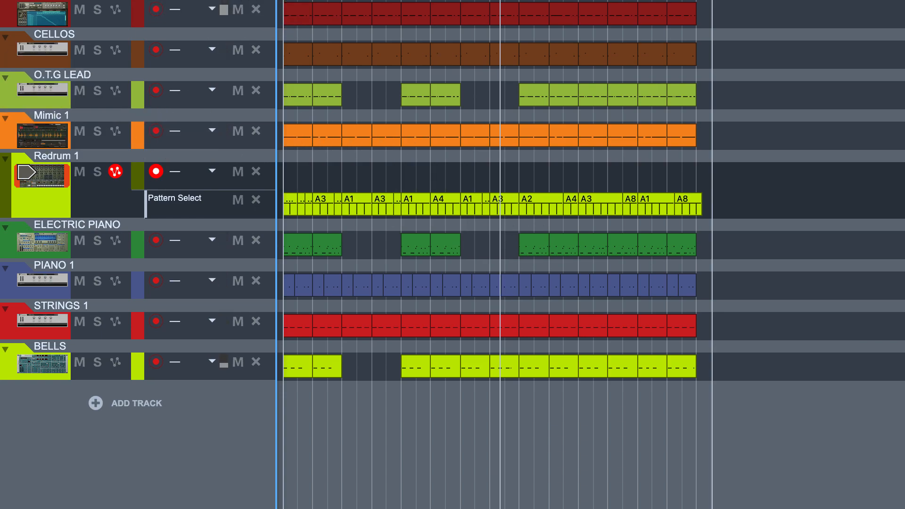
- Delete the four-bar GUITAR clips at bars 9 and 13
click(268, 37)
right_click(282, 135)
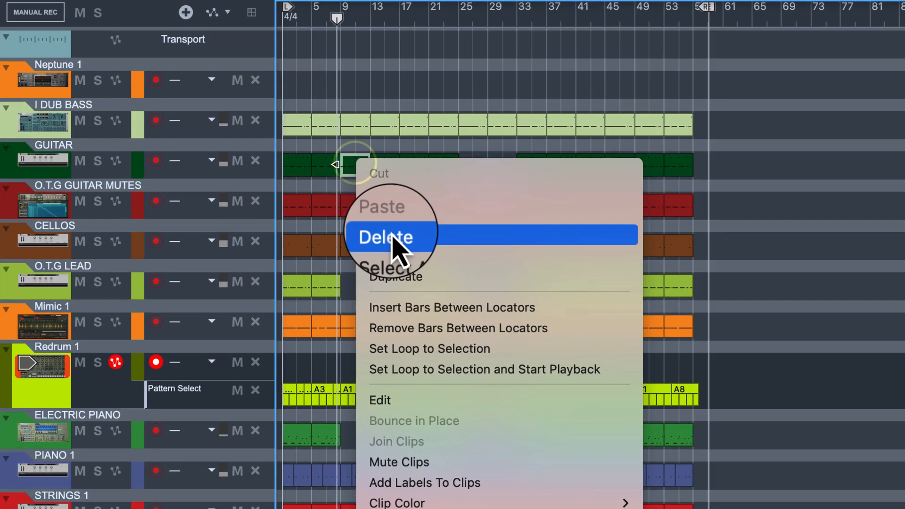
click(302, 181)
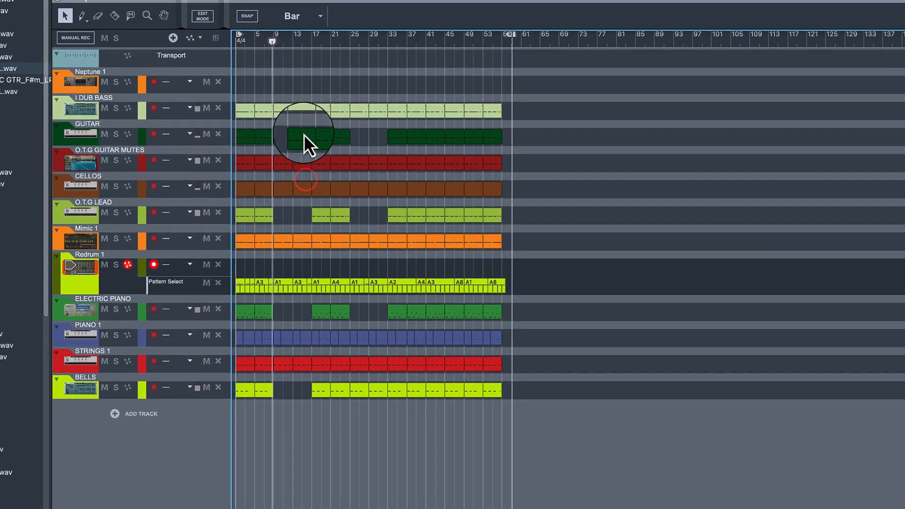
right_click(304, 135)
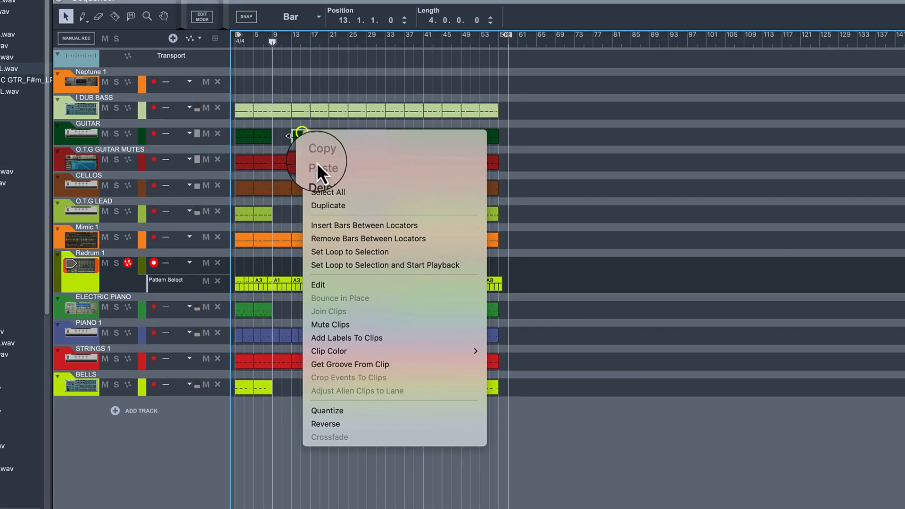
click(321, 176)
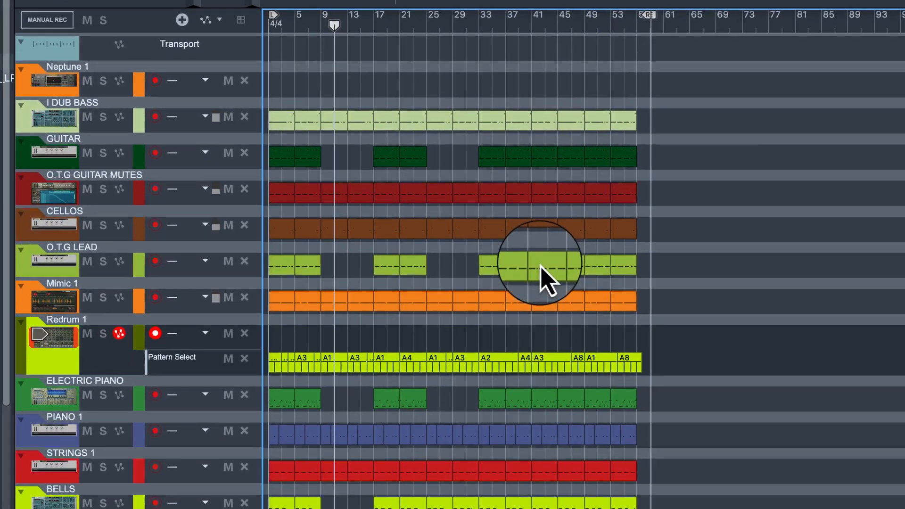
- Delete the four-bar O.T.G LEAD clips at bars 41, 45 and 53, keeping the one at bar 49
click(430, 214)
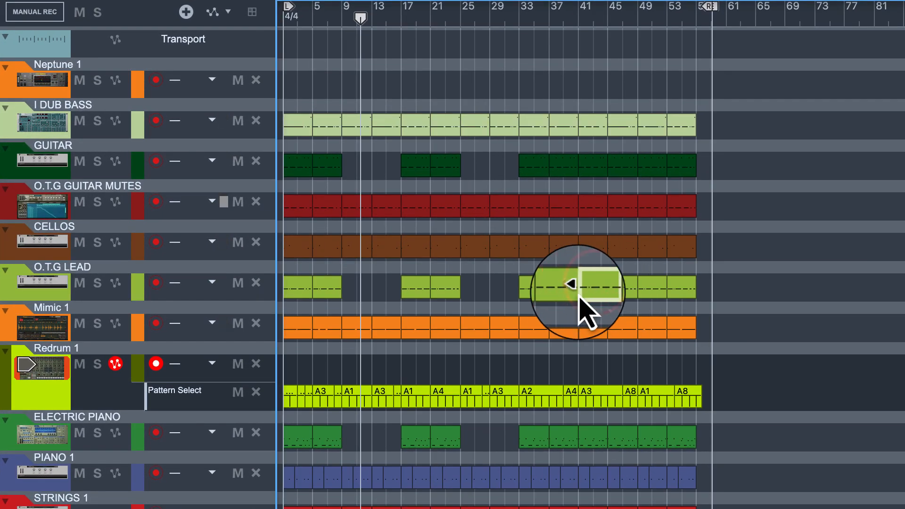
click(589, 286)
click(596, 288)
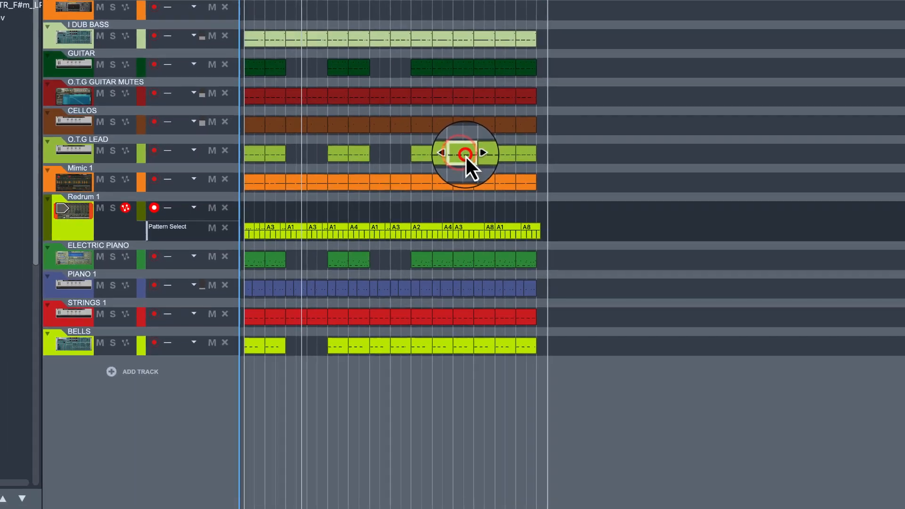
right_click(465, 155)
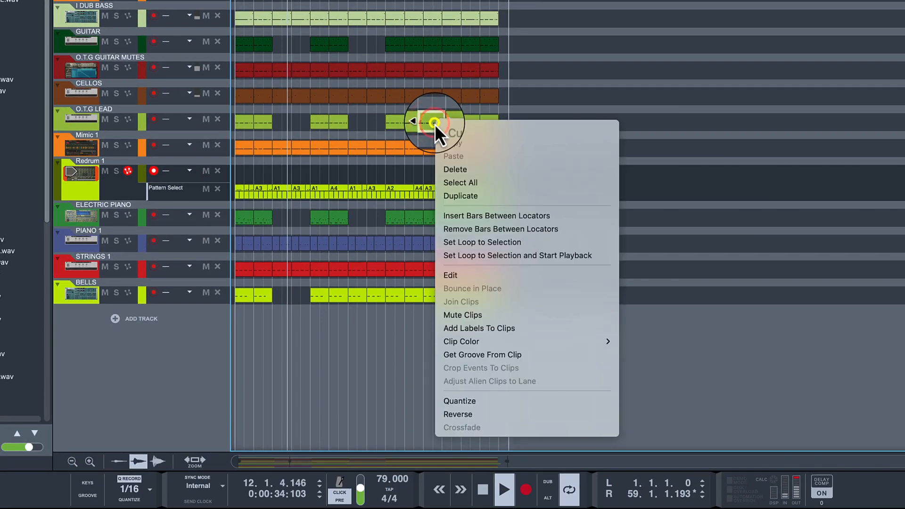
click(489, 203)
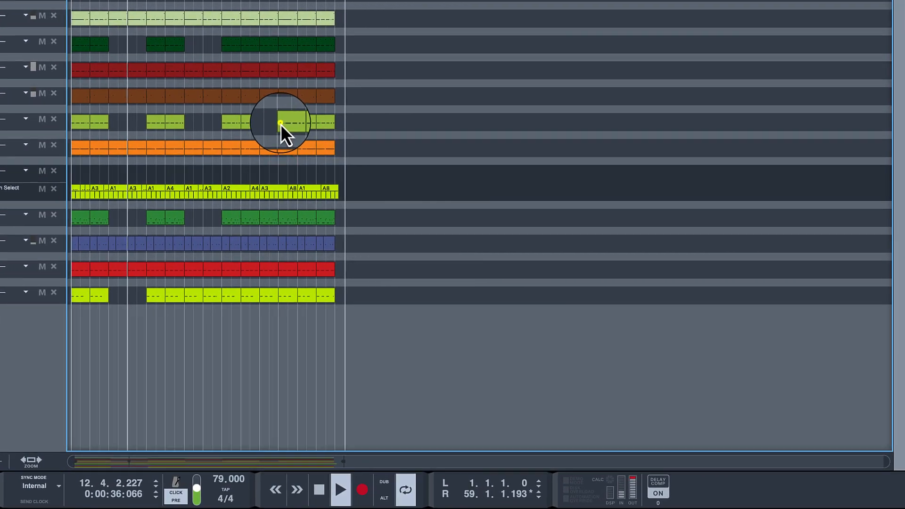
right_click(360, 123)
click(371, 173)
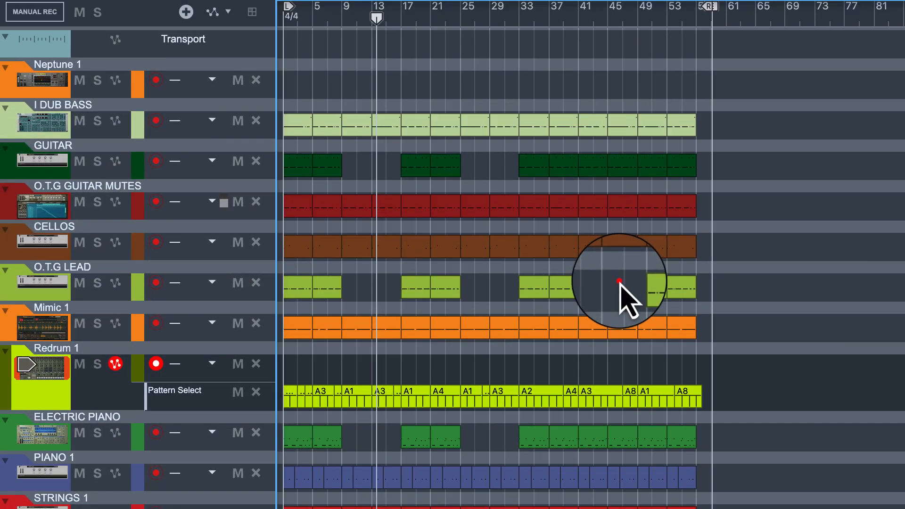
drag(278, 93, 350, 104)
drag(607, 258, 608, 258)
right_click(595, 254)
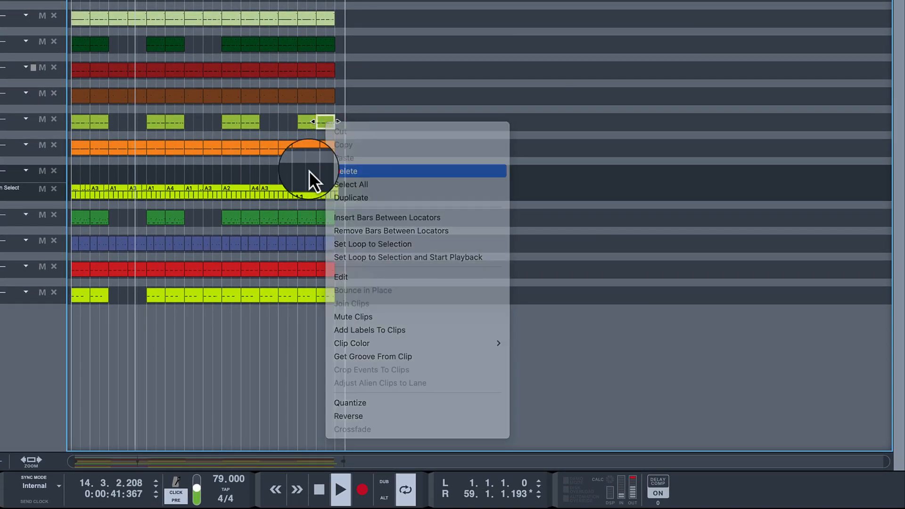
click(334, 171)
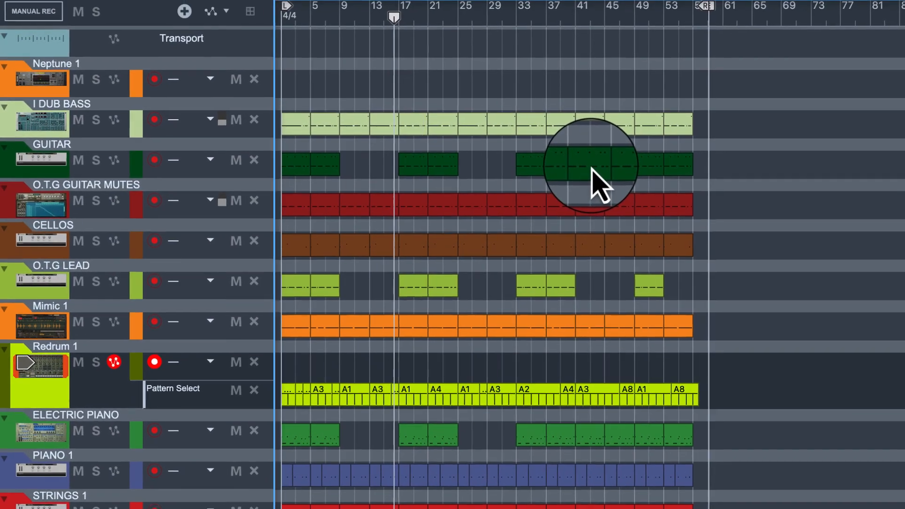
- Delete the four-bar GUITAR clips at bars 41, 45 and 53, keeping the one at bar 49
click(269, 45)
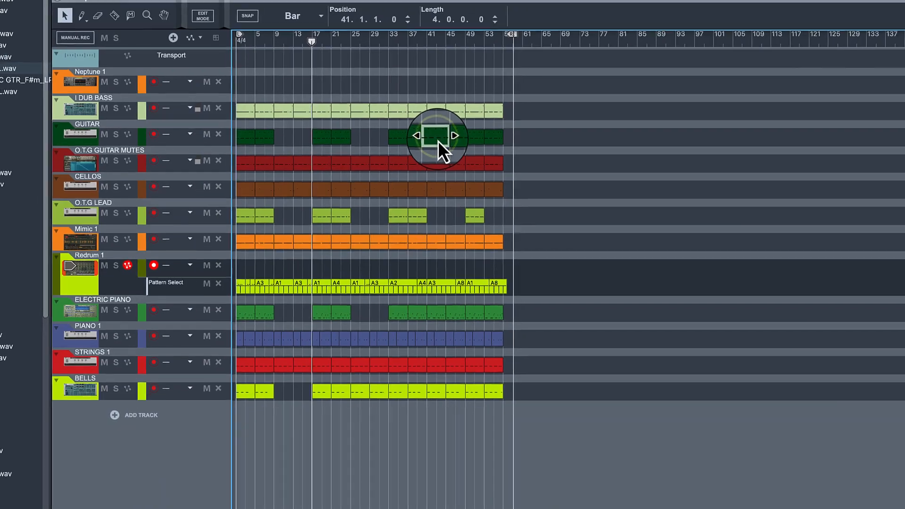
right_click(547, 160)
click(579, 220)
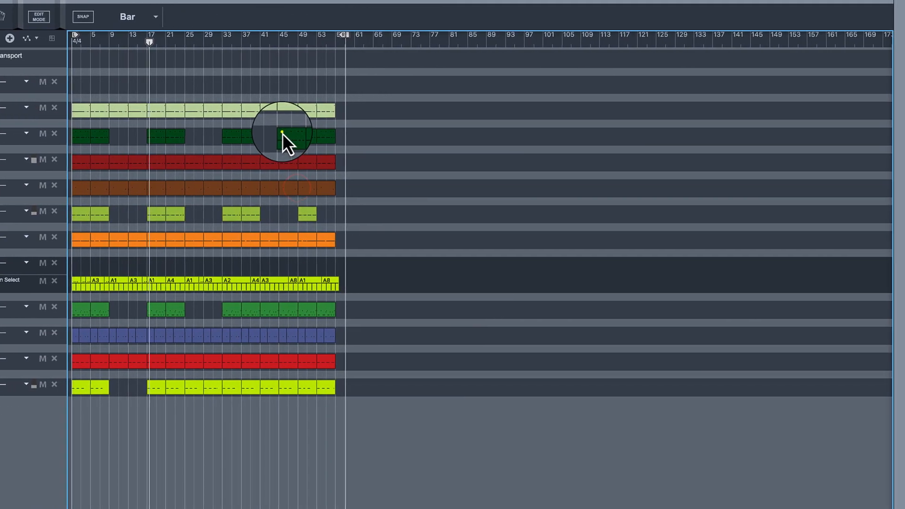
right_click(380, 132)
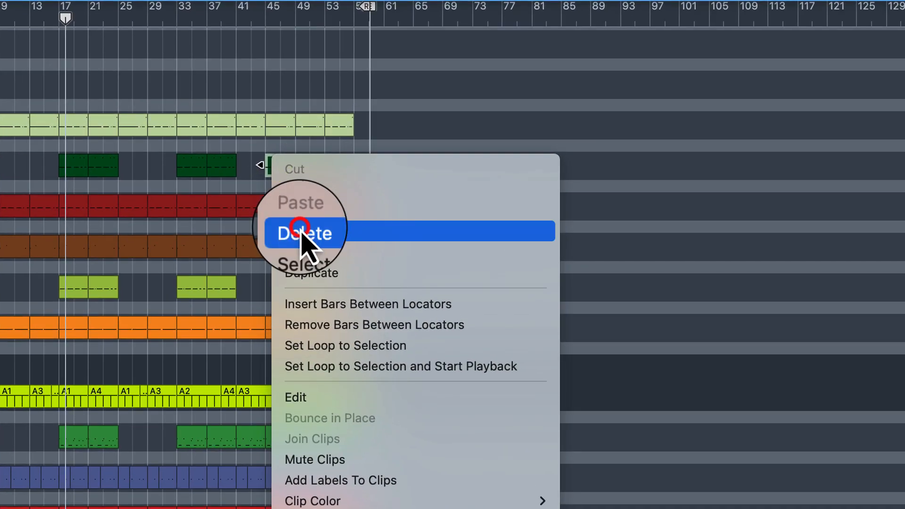
click(301, 232)
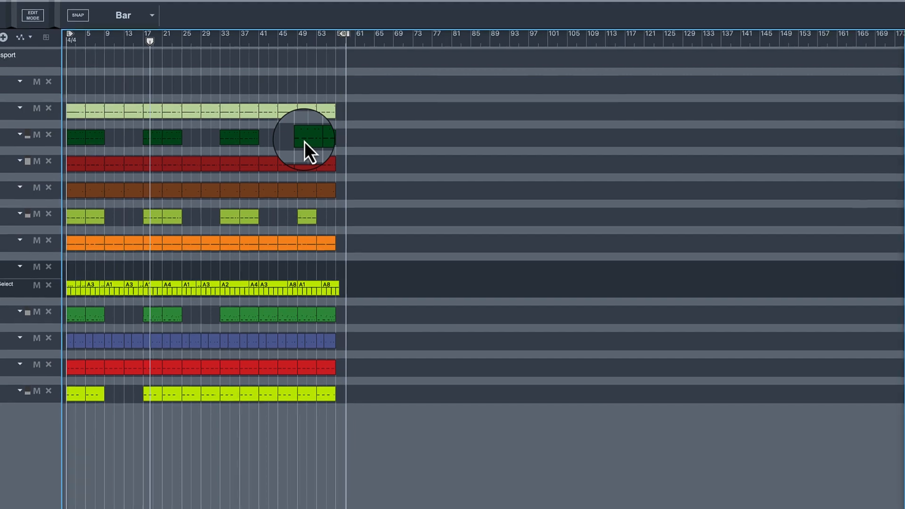
right_click(306, 165)
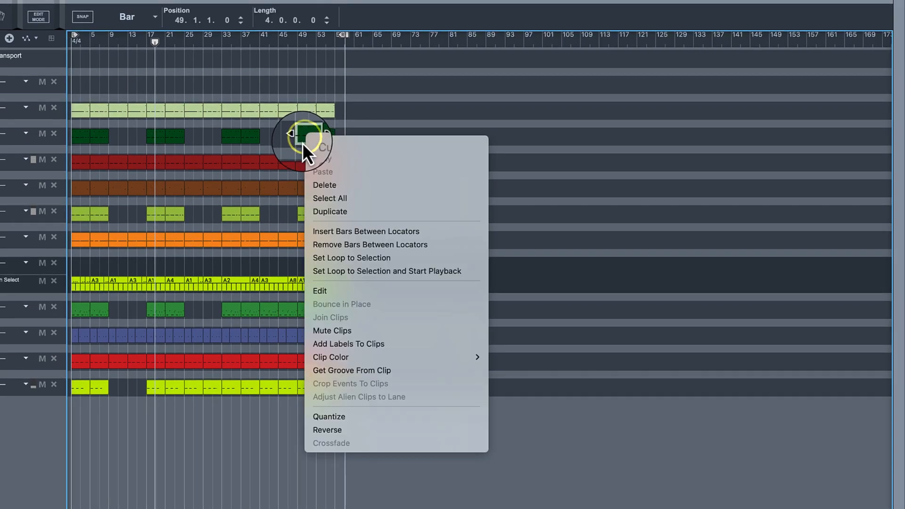
click(323, 137)
right_click(324, 135)
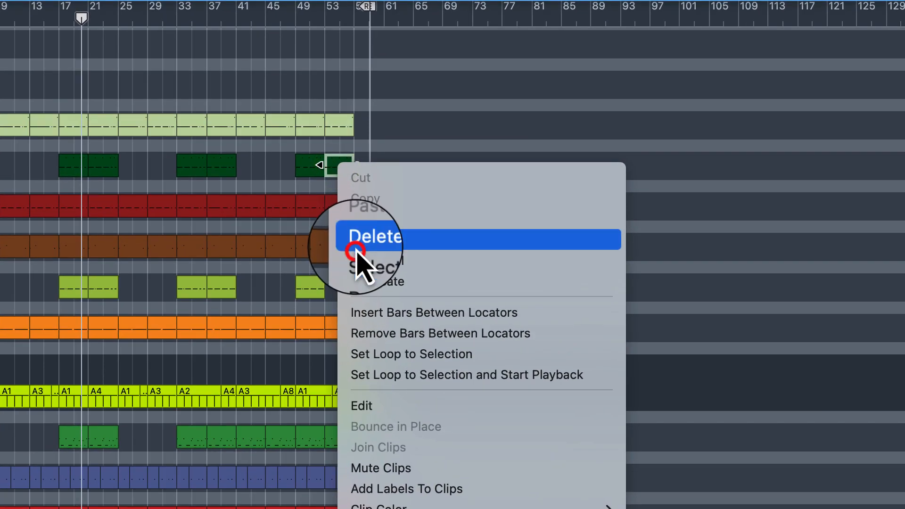
click(358, 233)
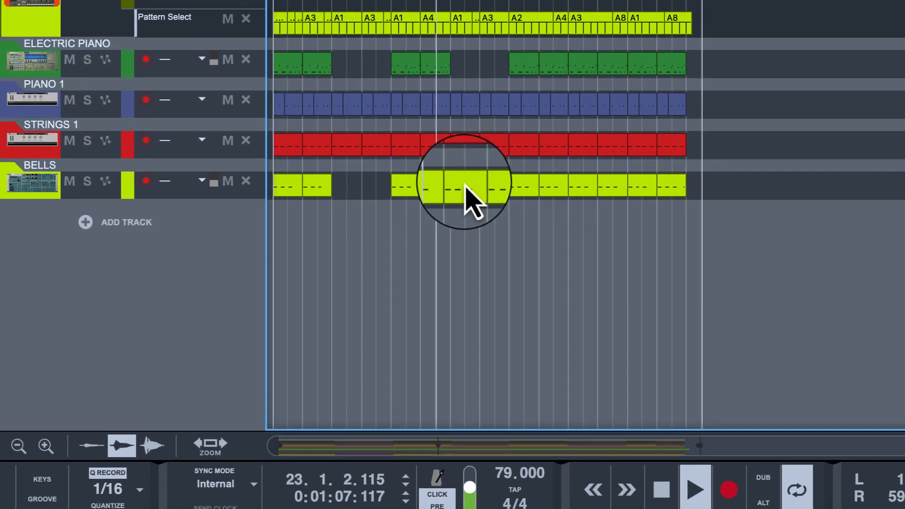
- Delete the four-bar BELLS clips at bars 25 and 29
click(474, 173)
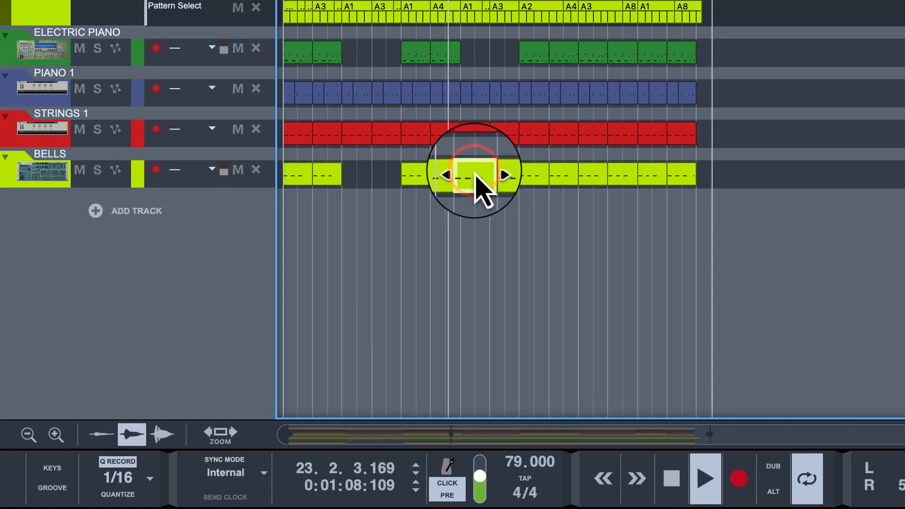
key(Delete)
click(499, 175)
key(Delete)
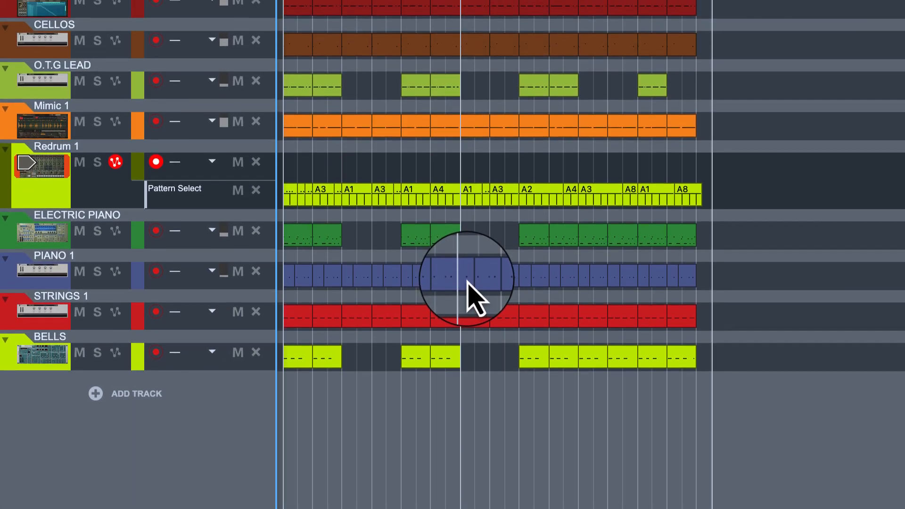
- Delete the PIANO 1 clips between bars 25 and 33
click(471, 93)
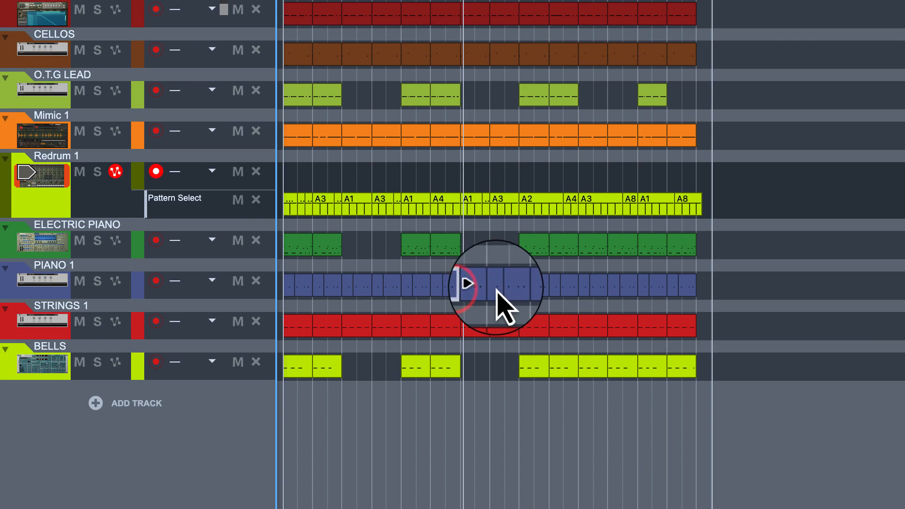
click(485, 288)
key(Delete)
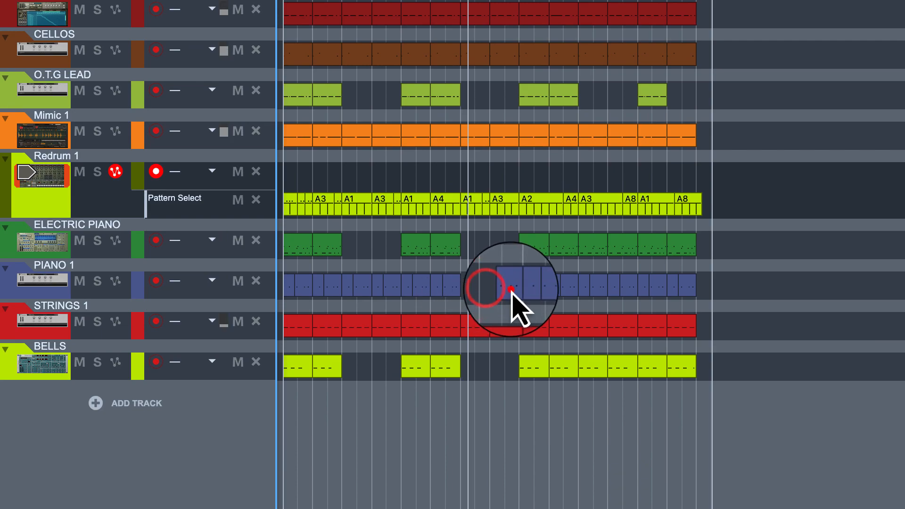
click(512, 289)
key(Delete)
- Delete the PIANO 1 clips between bars 9 and 17
click(358, 288)
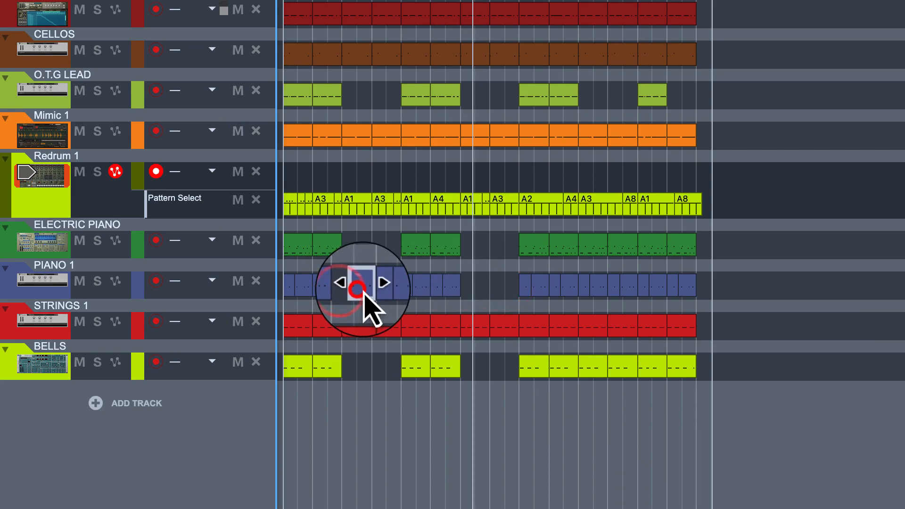
key(Delete)
click(379, 290)
key(Delete)
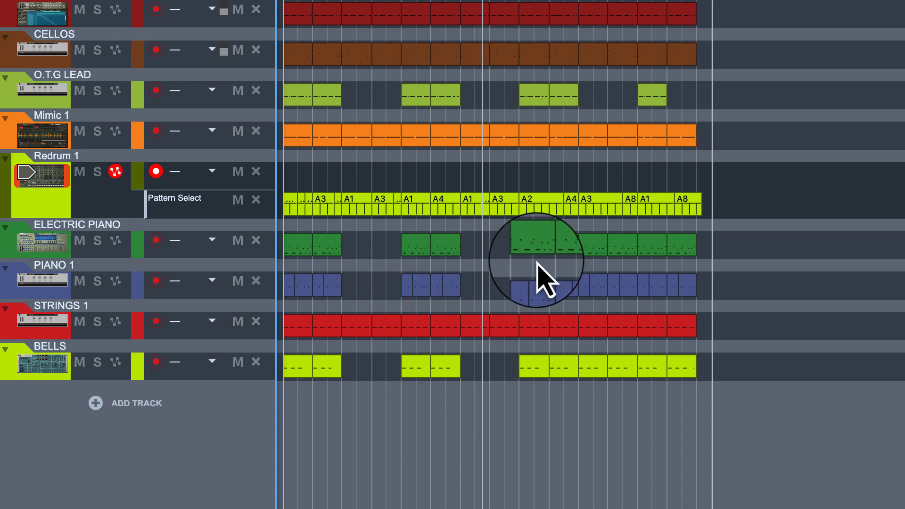
- Delete the four-bar ELECTRIC PIANO clips at bars 41, 45 and 53, keeping the one at bar 49
click(604, 247)
right_click(260, 53)
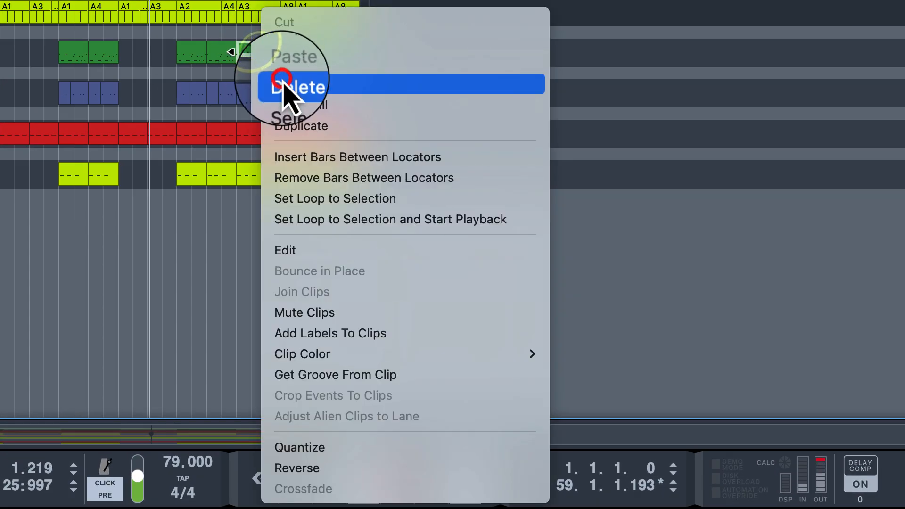
click(289, 87)
right_click(289, 55)
click(302, 85)
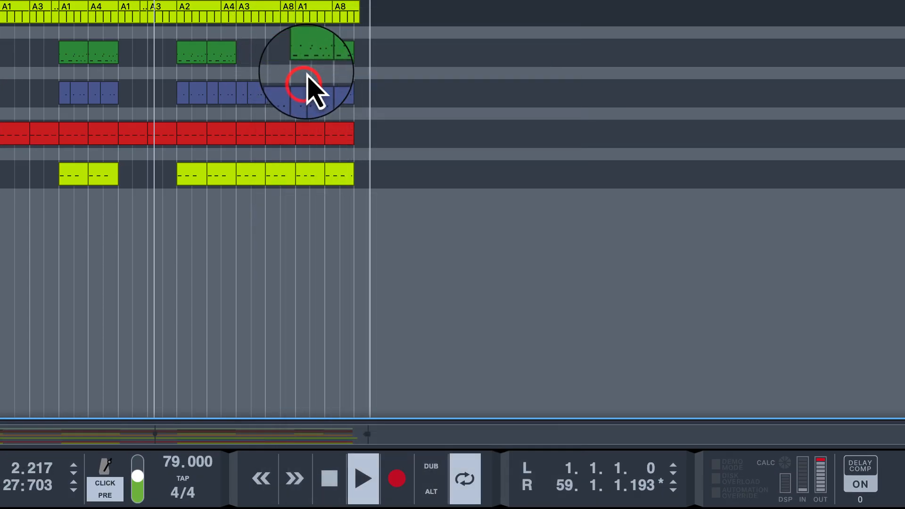
right_click(342, 52)
click(358, 85)
- Delete the PIANO 1, STRINGS 1 and BELLS clips between bars 41 and 49 and from bar 53 onward
right_click(247, 89)
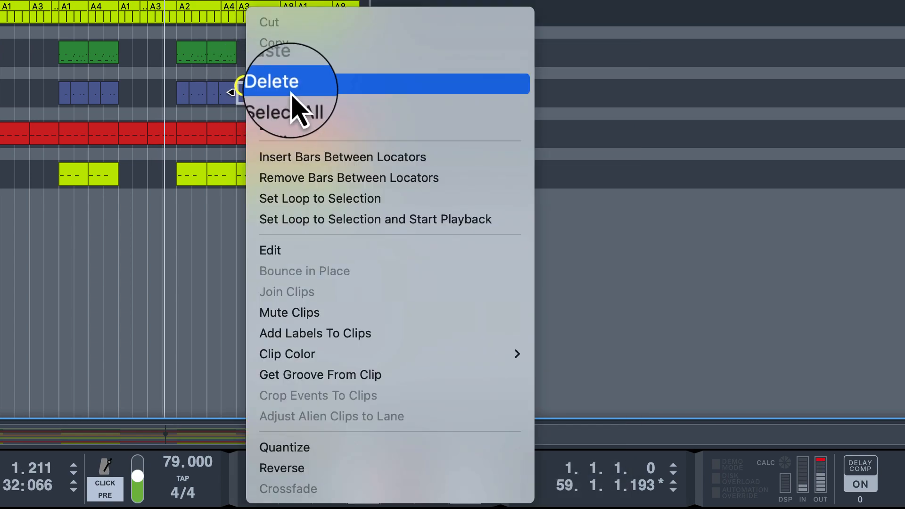
click(293, 85)
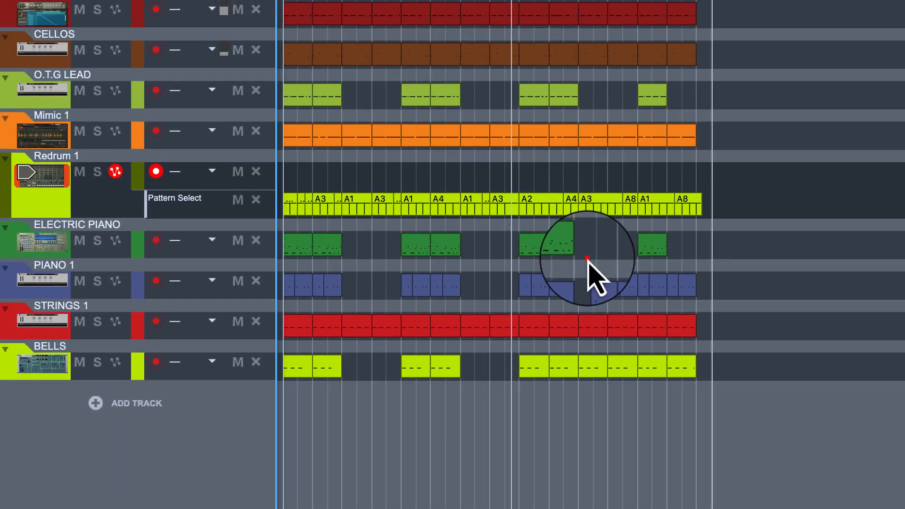
drag(245, 66, 287, 188)
drag(631, 384, 631, 382)
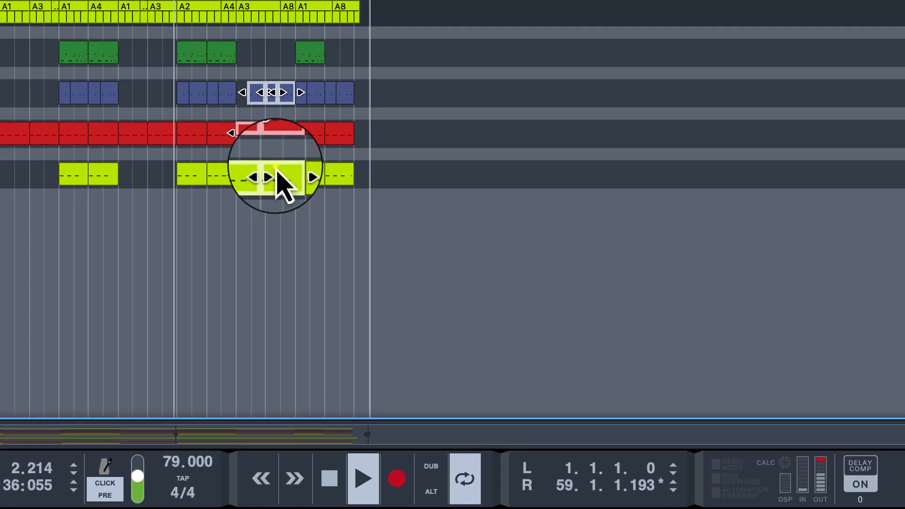
right_click(613, 367)
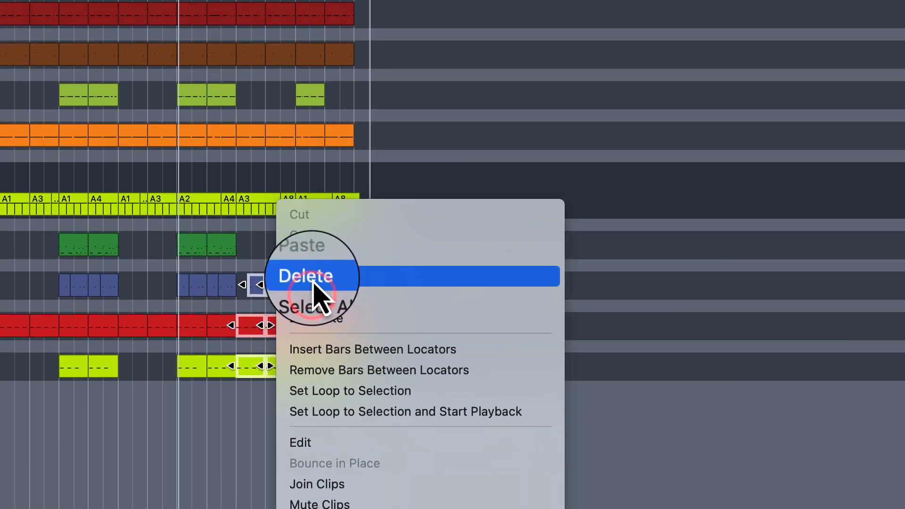
click(313, 262)
drag(347, 250, 336, 383)
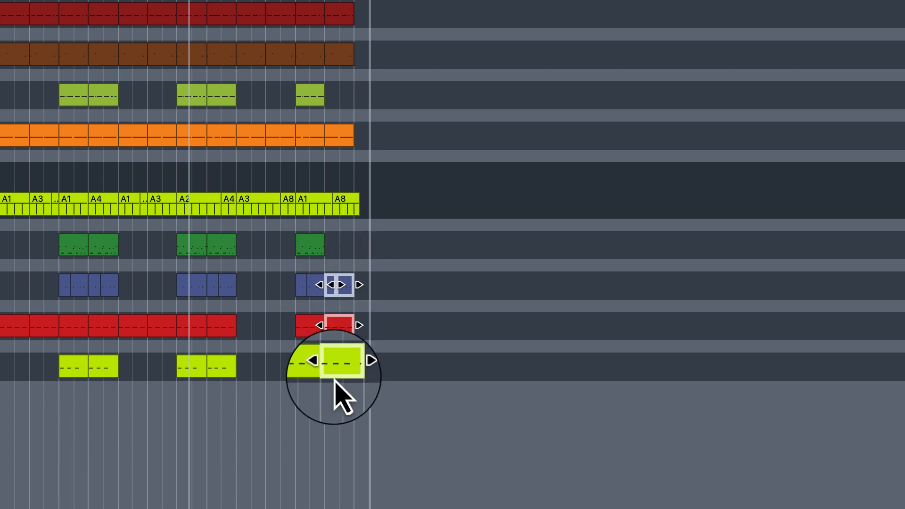
key(Delete)
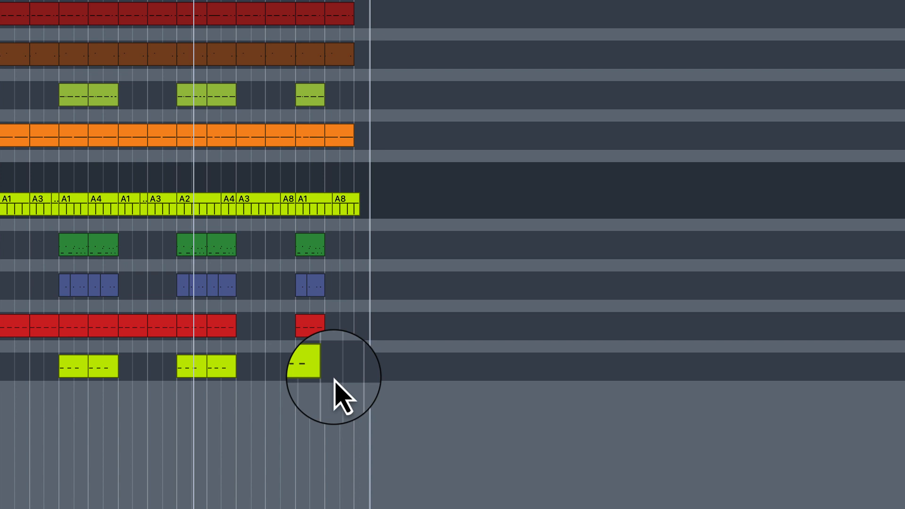
- Delete the STRINGS 1 clips between bars 9 and 17 and between bars 25 and 33
click(10, 325)
key(Delete)
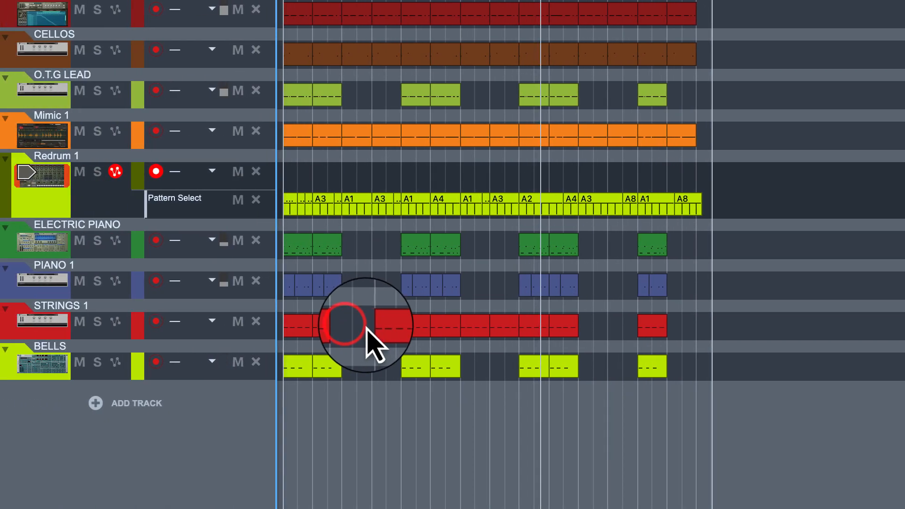
click(375, 324)
key(Delete)
click(476, 325)
key(Delete)
click(506, 327)
key(Delete)
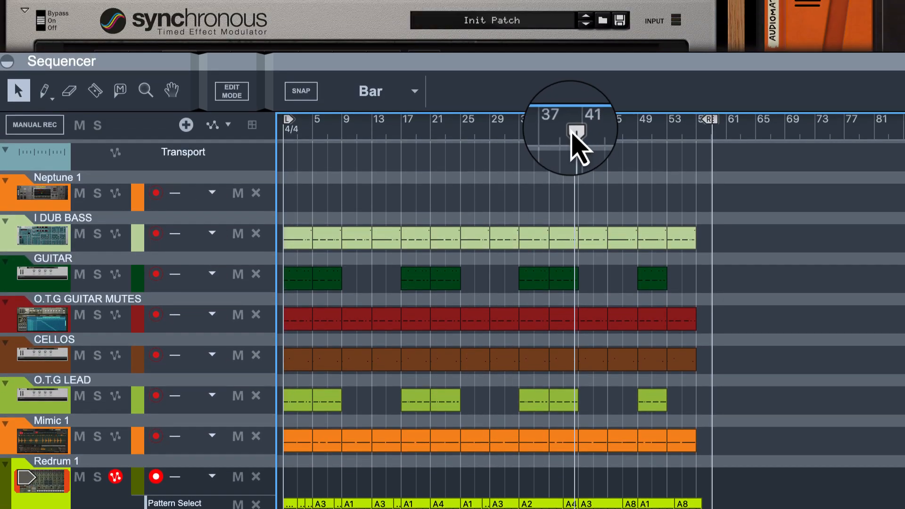
- Move the song position back to bar 1 and switch off the metronome click
drag(573, 208, 234, 229)
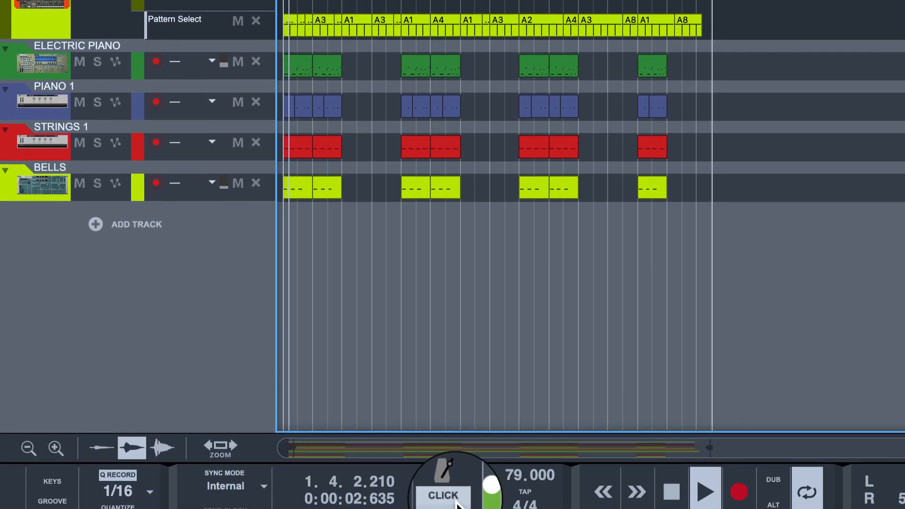
click(452, 489)
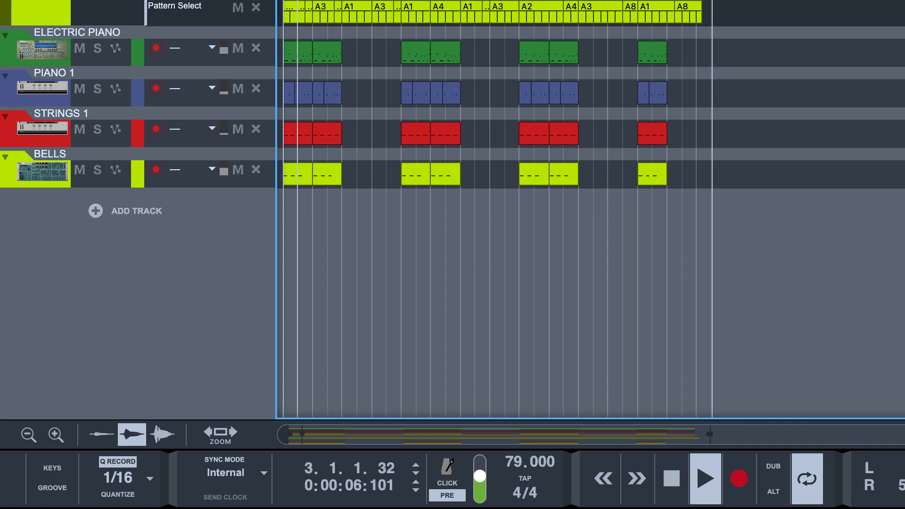
- In the mixer, enable FX send 1 on the I DUB BASS channel and raise its send level
key(F5)
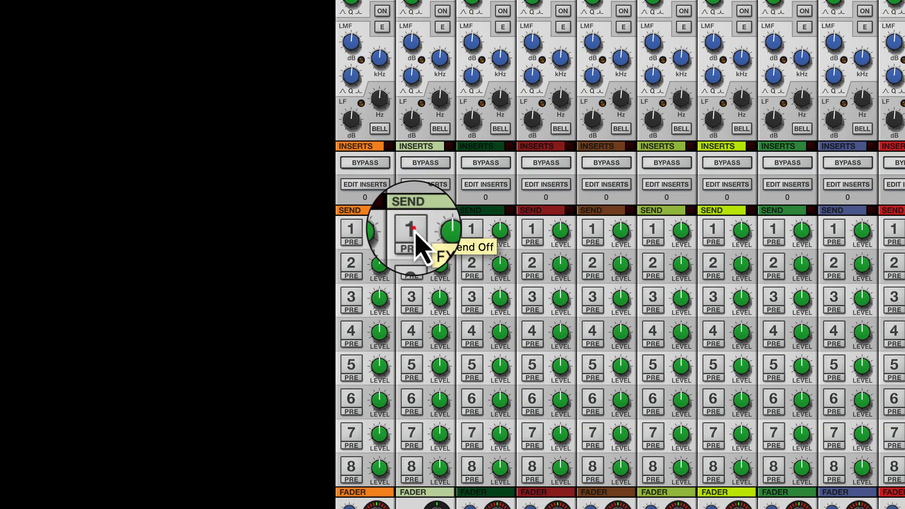
click(415, 232)
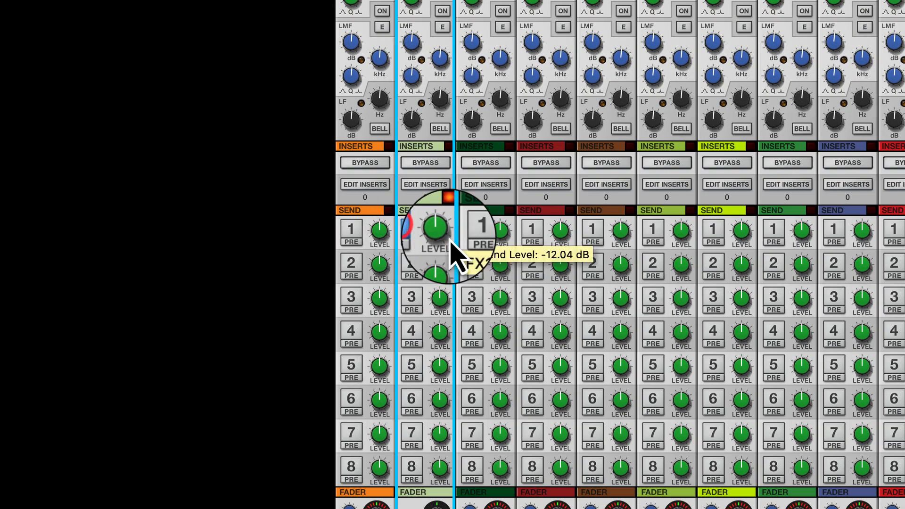
drag(446, 238, 446, 224)
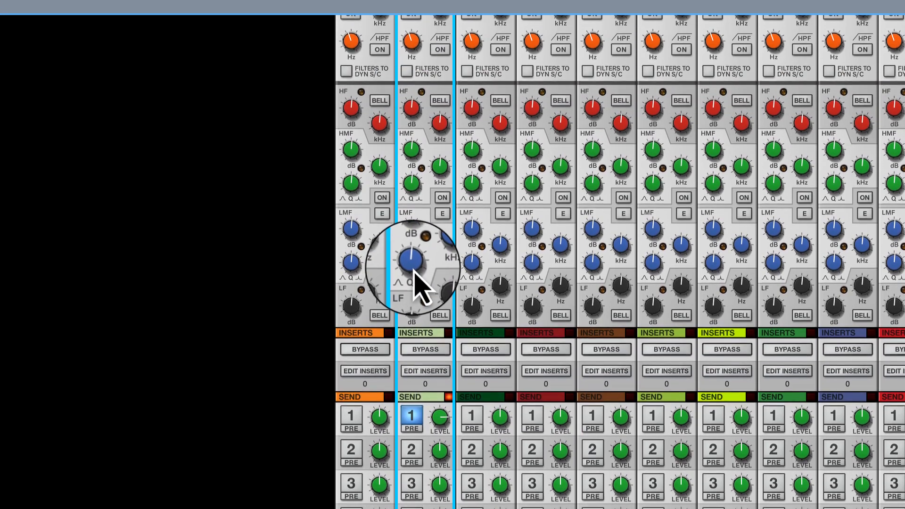
- Switch on the I DUB BASS channel's EQ, raising its low-mid Q and boosting the low-frequency band
drag(414, 81, 414, 72)
click(442, 202)
drag(413, 315, 442, 308)
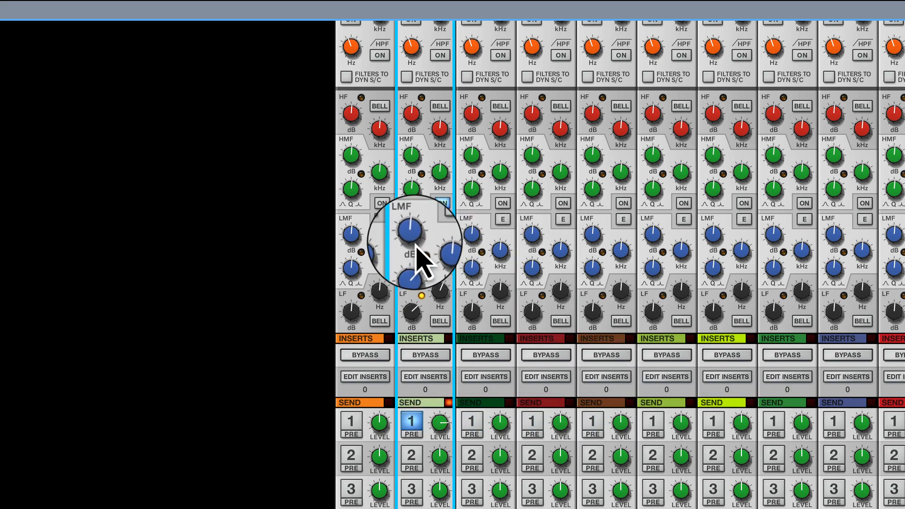
scroll(440, 344, up, 5)
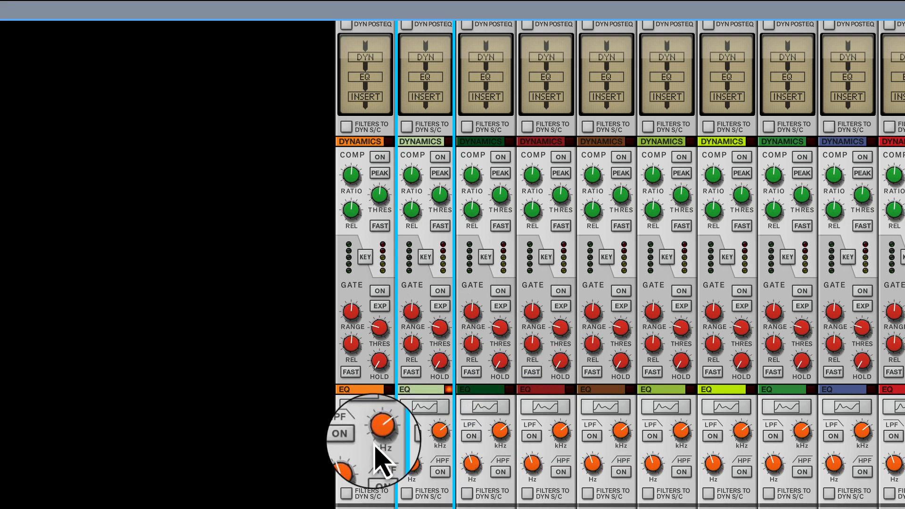
scroll(410, 454, down, 2)
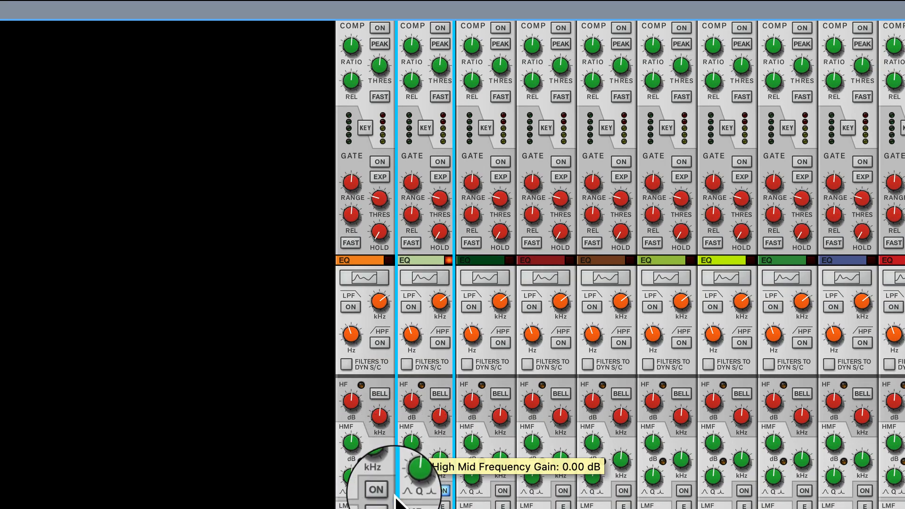
scroll(584, 481, down, 4)
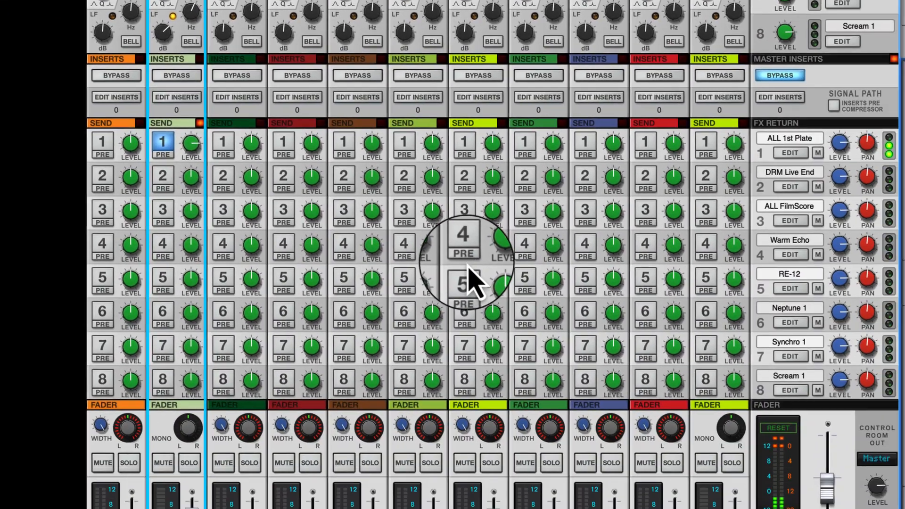
- Enable FX send 5 (RE-12) on the Redrum 1 channel and set its send level to about -4.23 dB
click(372, 174)
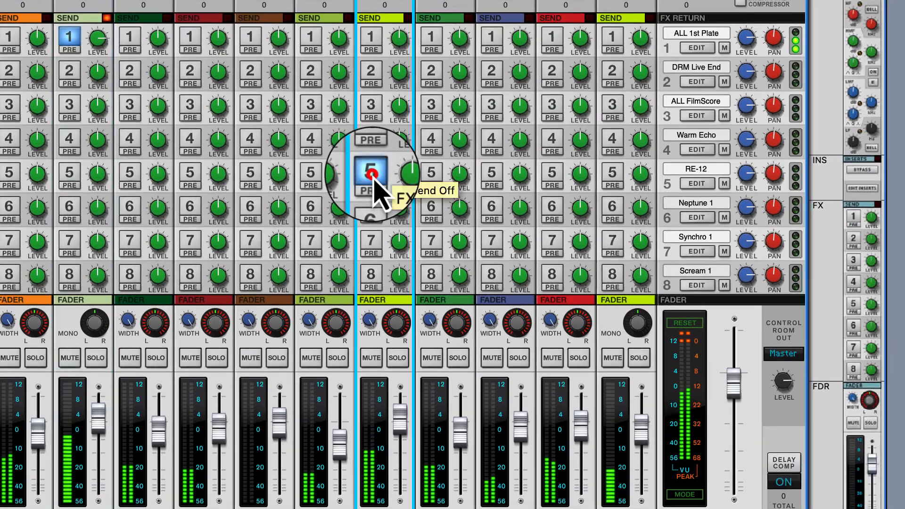
drag(399, 194, 403, 168)
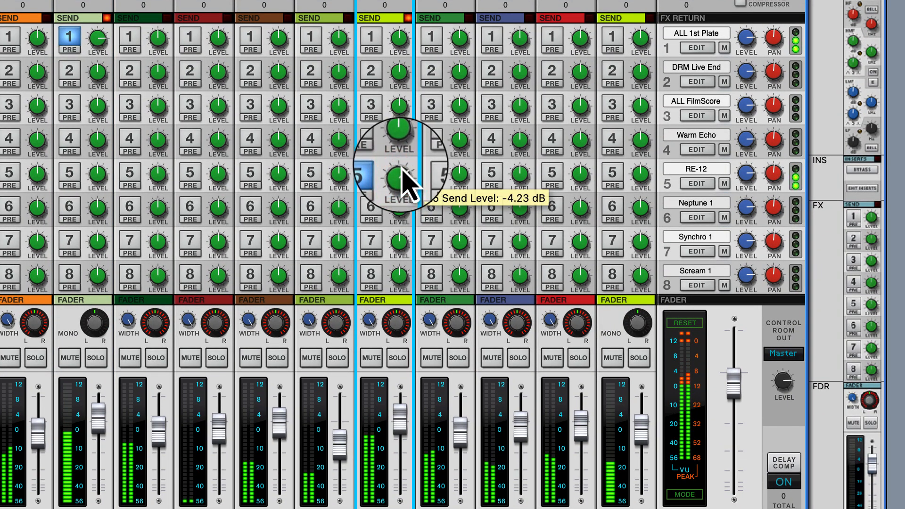
- In the rack's RE-12 effect, turn up Bad Cable, raise Downsample slightly and lower Bit Crush
key(F6)
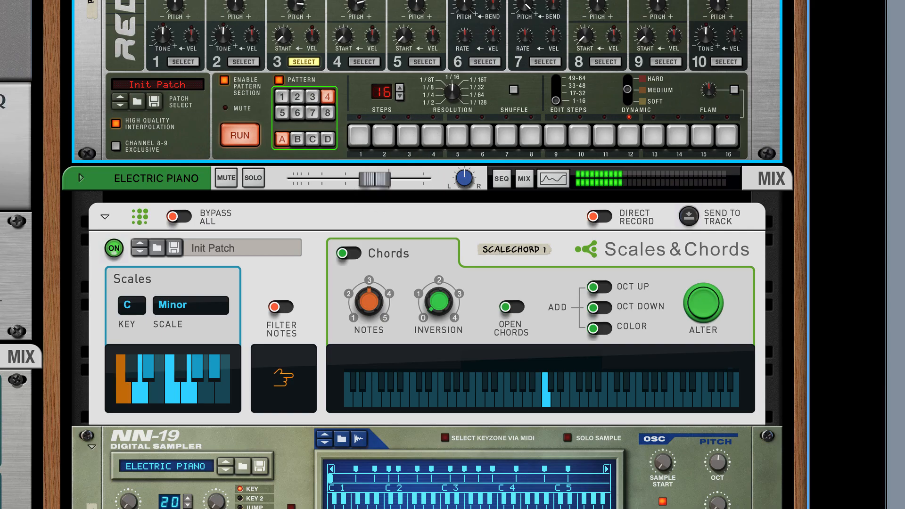
scroll(426, 254, up, 10)
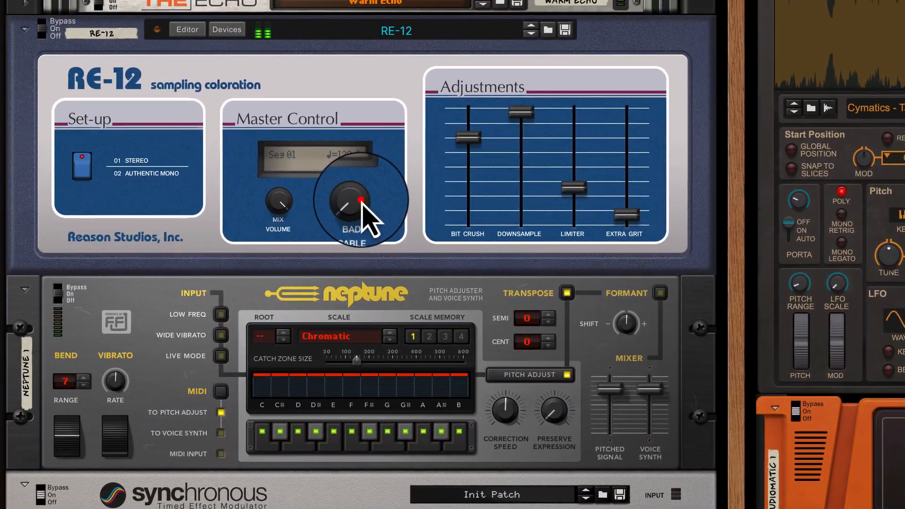
drag(362, 202, 374, 181)
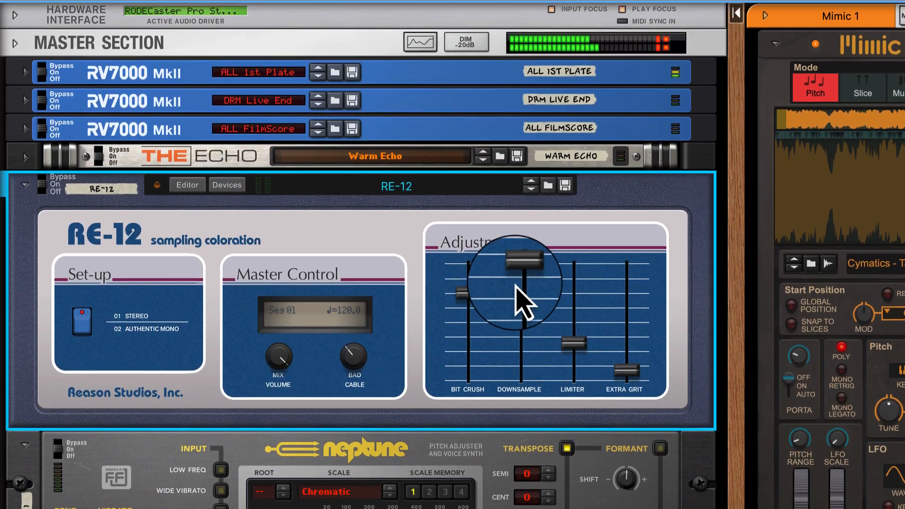
drag(521, 132, 511, 164)
drag(511, 356, 517, 301)
drag(465, 339, 462, 379)
- Try different Limiter Drive levels on the RE-12 and settle on about 60
drag(579, 379, 581, 315)
drag(583, 125, 608, 227)
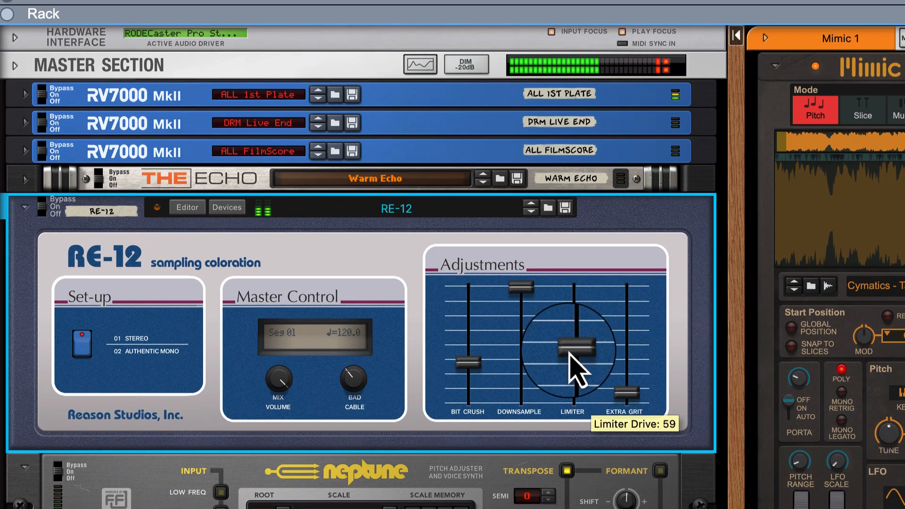
drag(570, 364, 551, 441)
drag(552, 284, 572, 212)
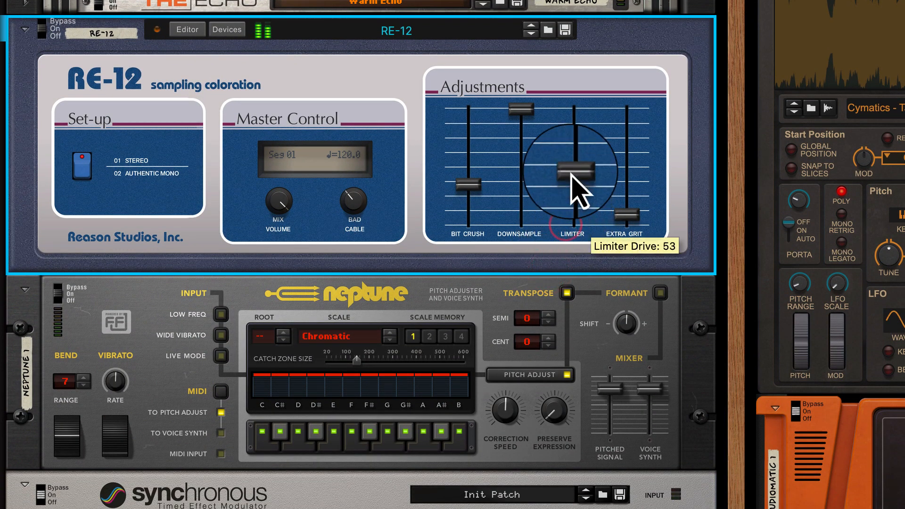
drag(571, 173, 573, 171)
- Raise the RE-12's Extra Grit past 75 and lower its Downsample slider
drag(637, 220, 635, 160)
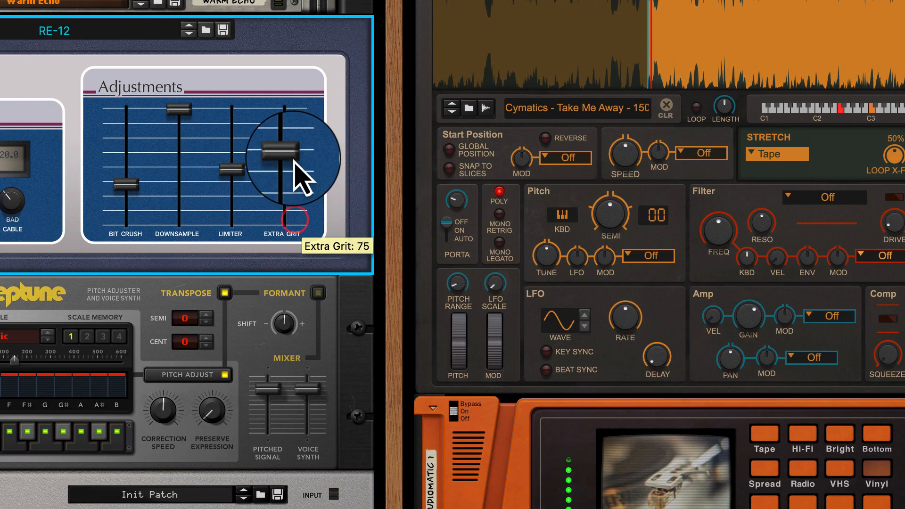
mouse_move(294, 162)
mouse_down()
mouse_move(293, 139)
mouse_move(289, 150)
mouse_up()
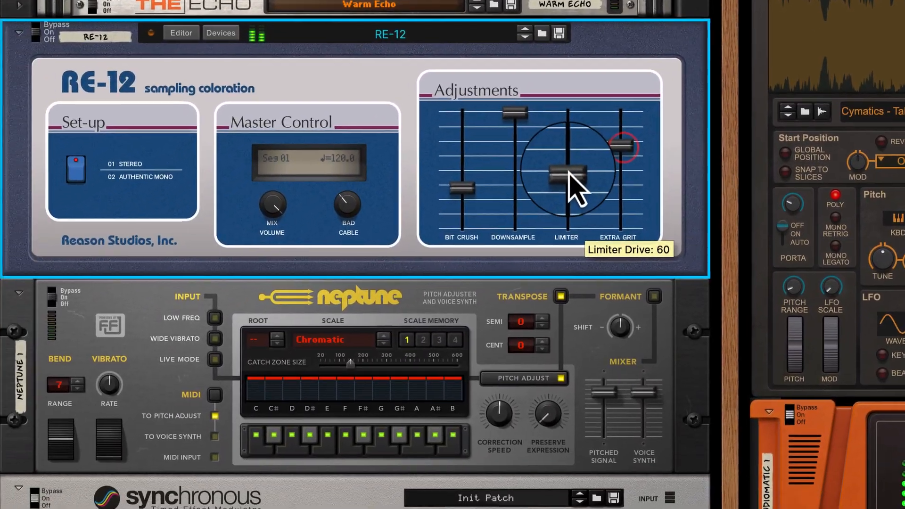
click(344, 298)
click(290, 241)
drag(520, 304, 509, 363)
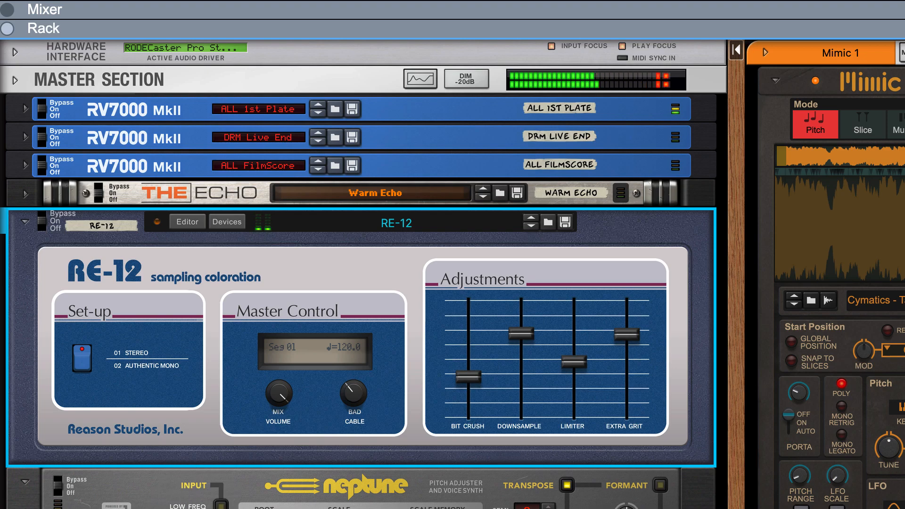
- On the Redrum 1 mixer channel, switch on the EQ with a bell-shaped high-frequency band and boost its gain
key(F5)
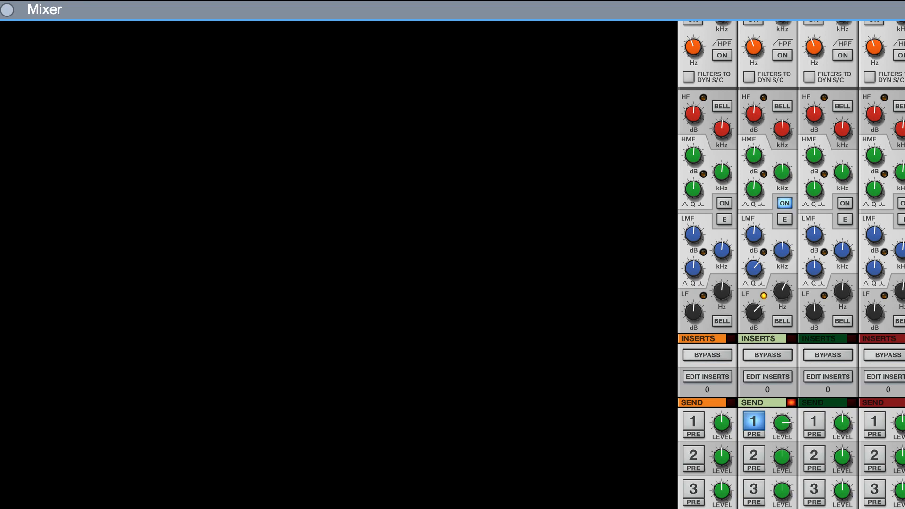
scroll(791, 264, up, 2)
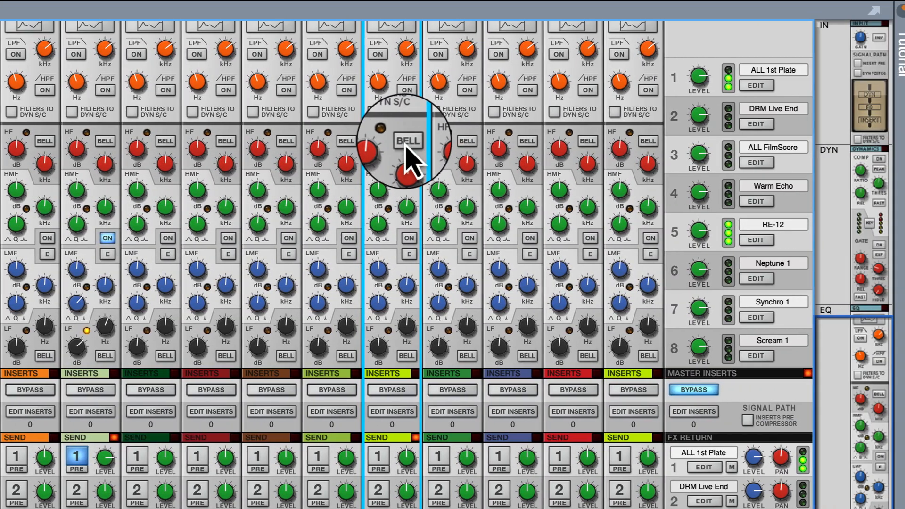
click(405, 143)
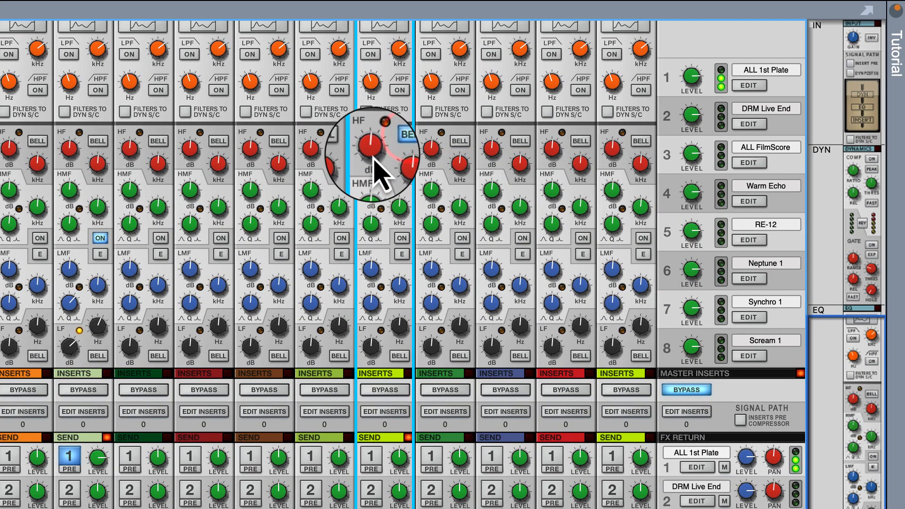
click(401, 238)
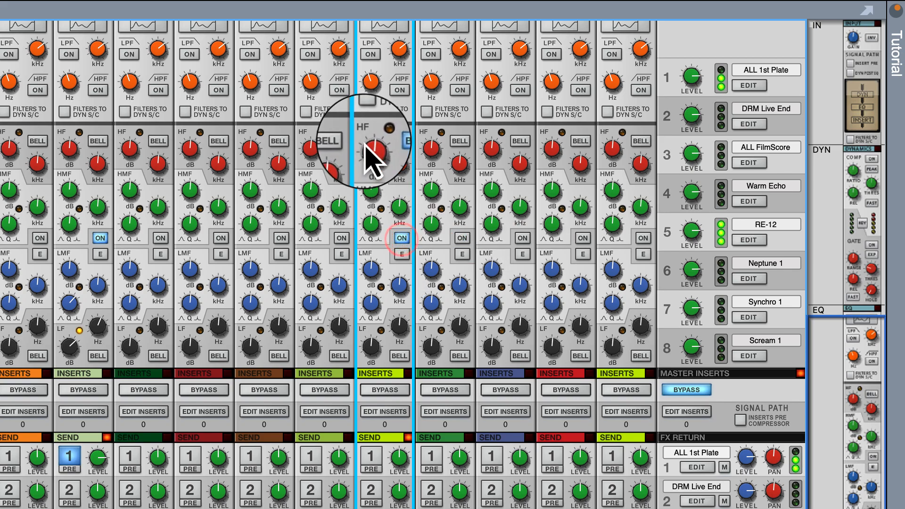
drag(372, 145, 372, 142)
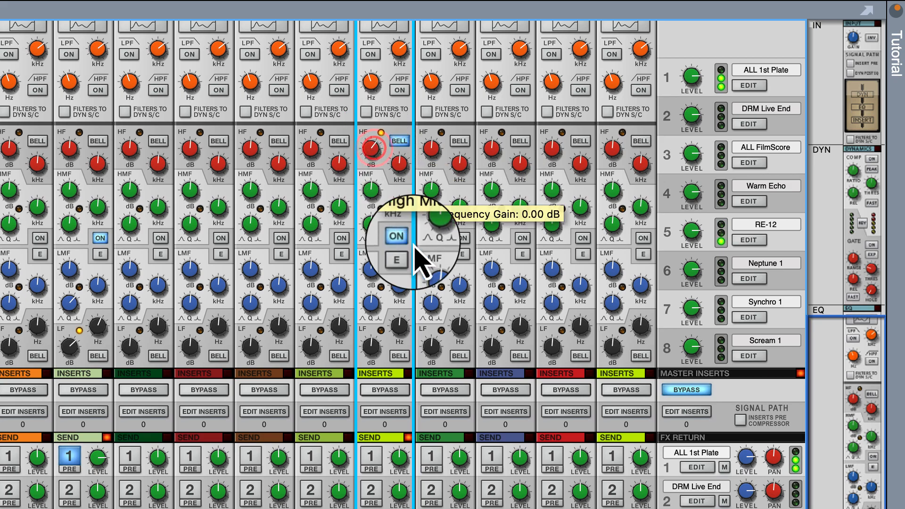
- Enable FX send 1 on the O.T.G GUITAR MUTES channel and raise its send level
scroll(443, 264, down, 2)
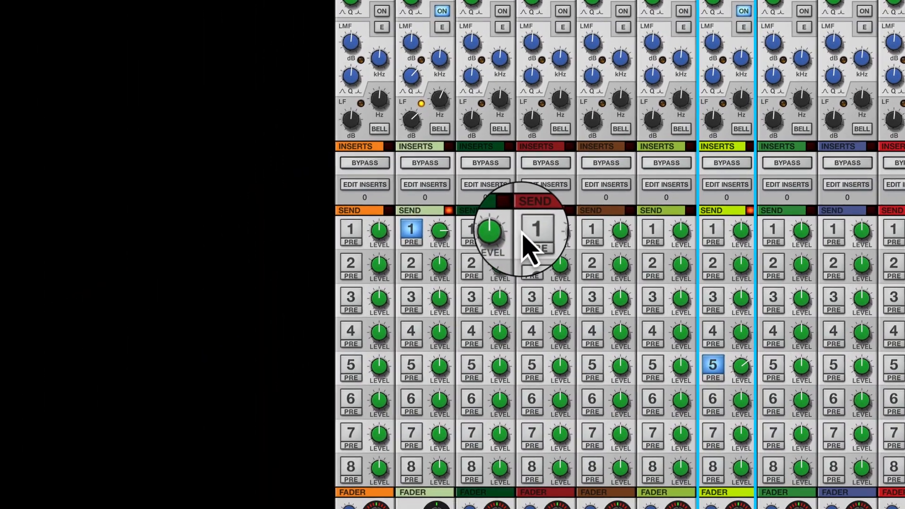
click(190, 421)
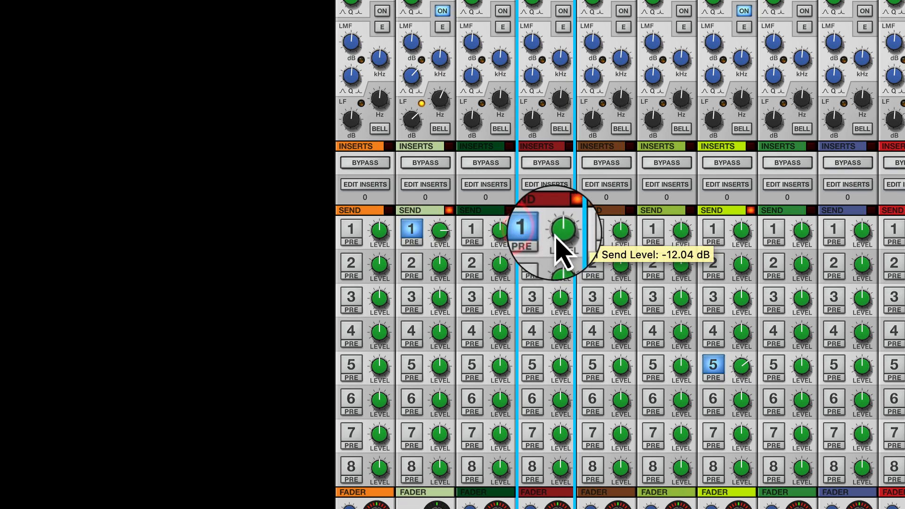
drag(557, 238, 548, 219)
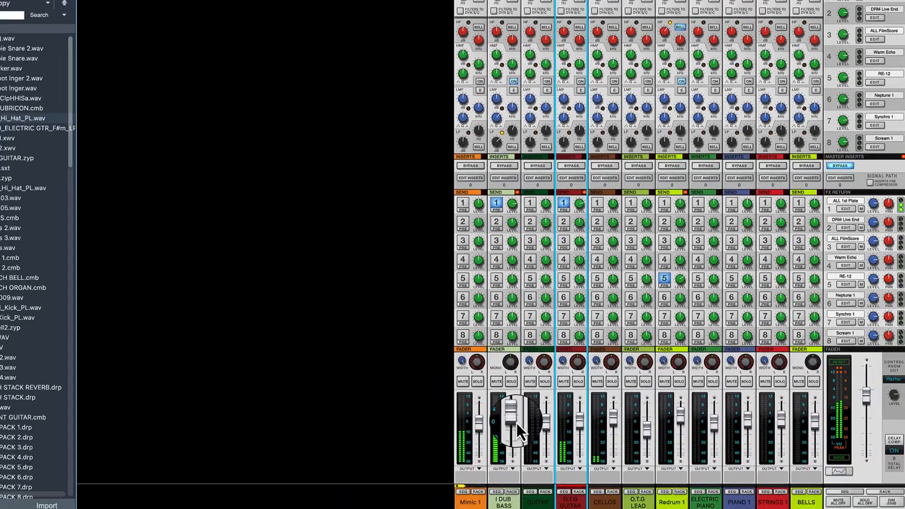
- Adjust the volume fader of the I DUB BASS channel to balance the bass against the other channels
drag(527, 378, 499, 382)
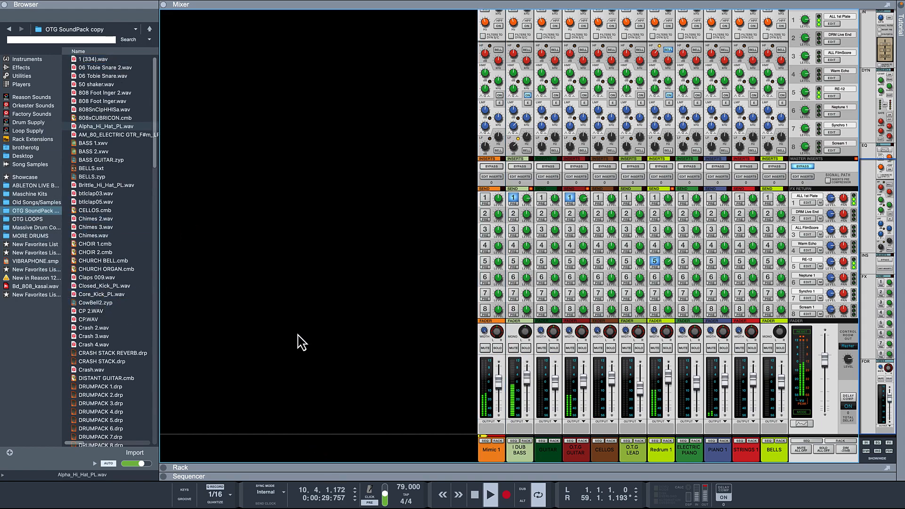
scroll(123, 365, down, 10)
scroll(122, 363, down, 20)
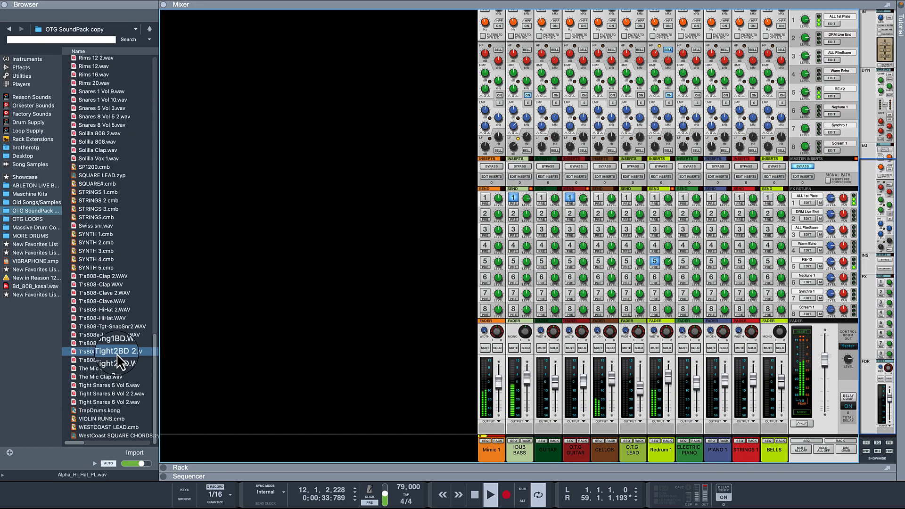
scroll(121, 362, up, 20)
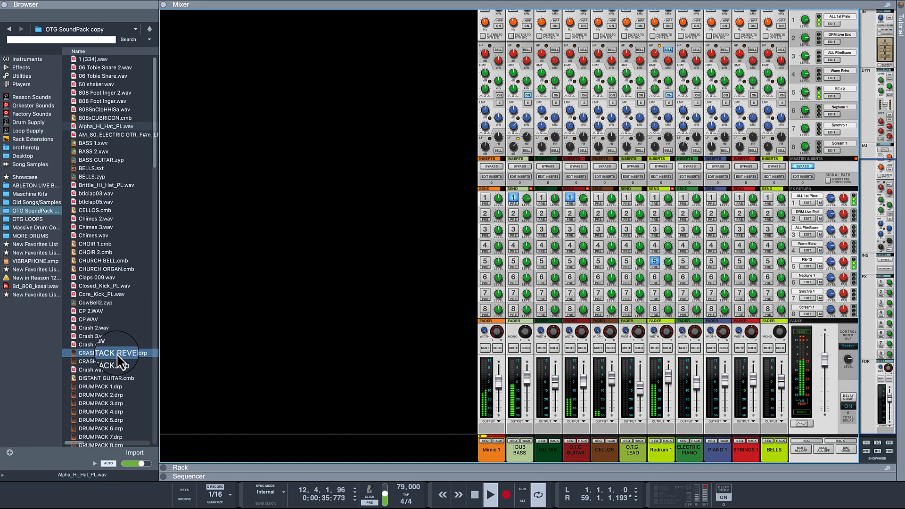
- Show the rack beneath the mixer, enlarge the mixer area, and set the I DUB BASS channel level to -4.31 dB
click(163, 467)
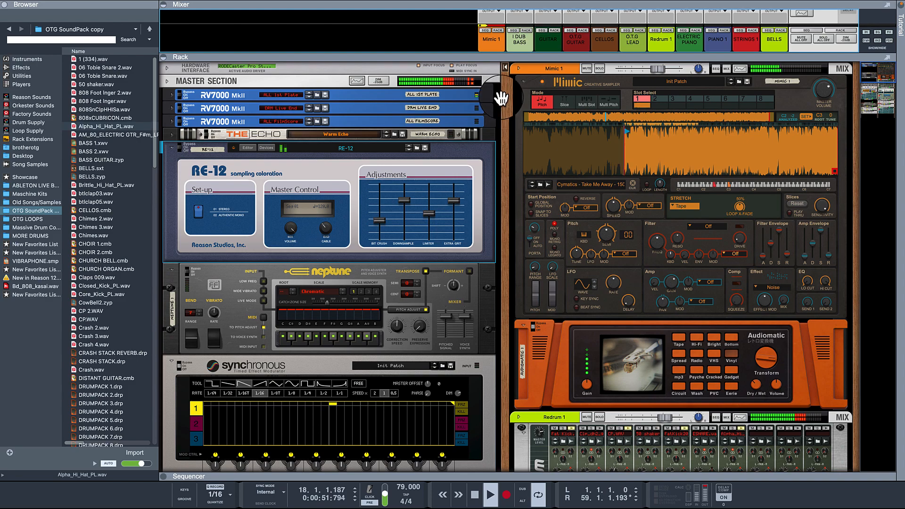
drag(506, 51, 509, 276)
click(526, 195)
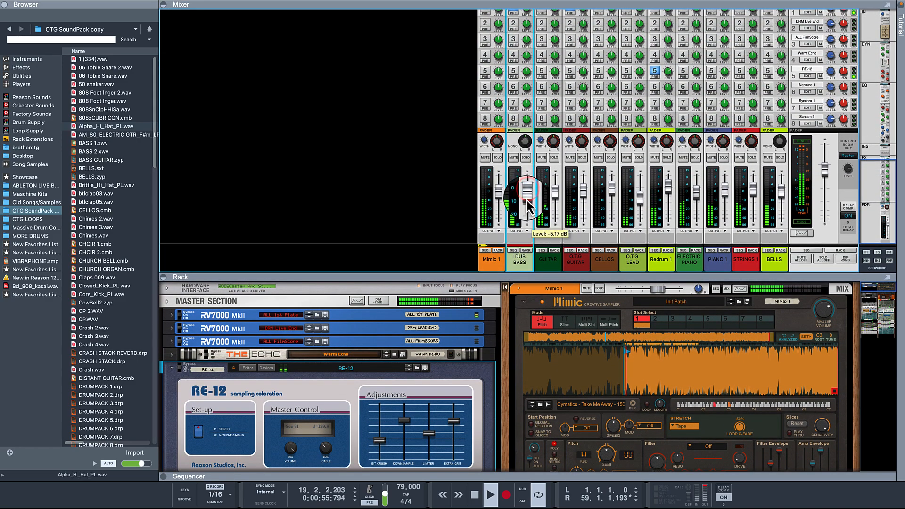
drag(525, 202, 527, 199)
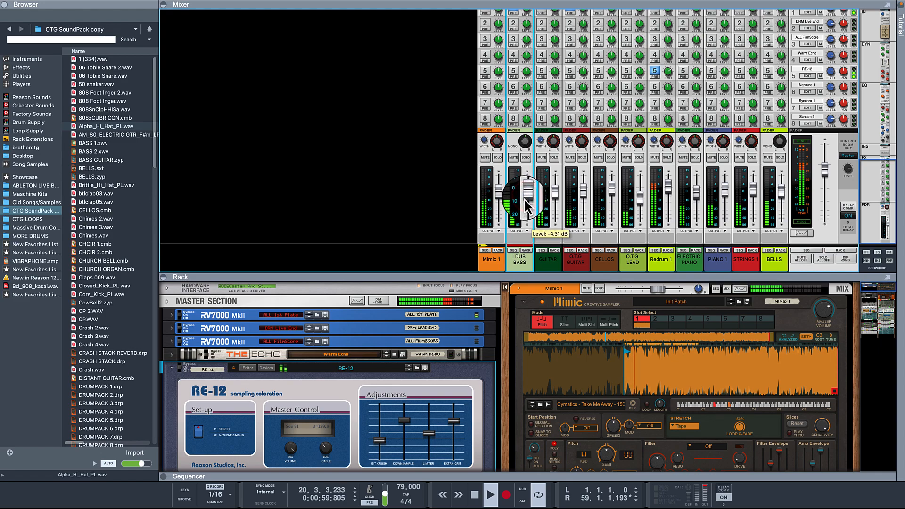